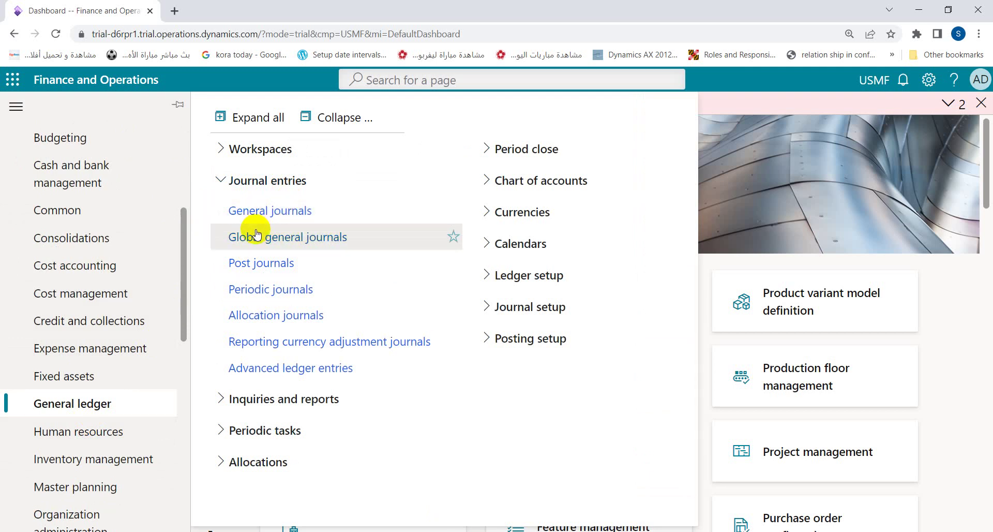
# Open Post journals and its journal selection query, and clear the journal batch number criteria.
pyautogui.click(248, 261)
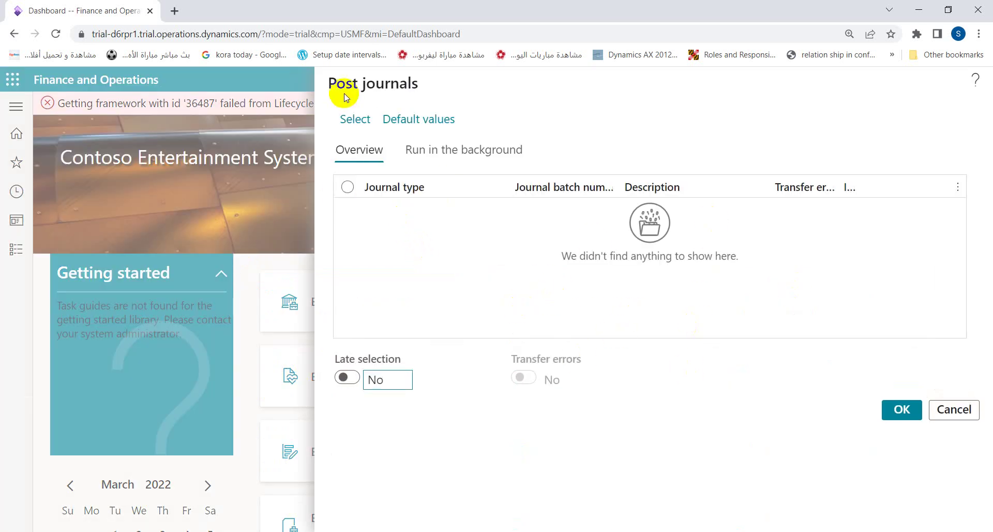
pyautogui.click(349, 119)
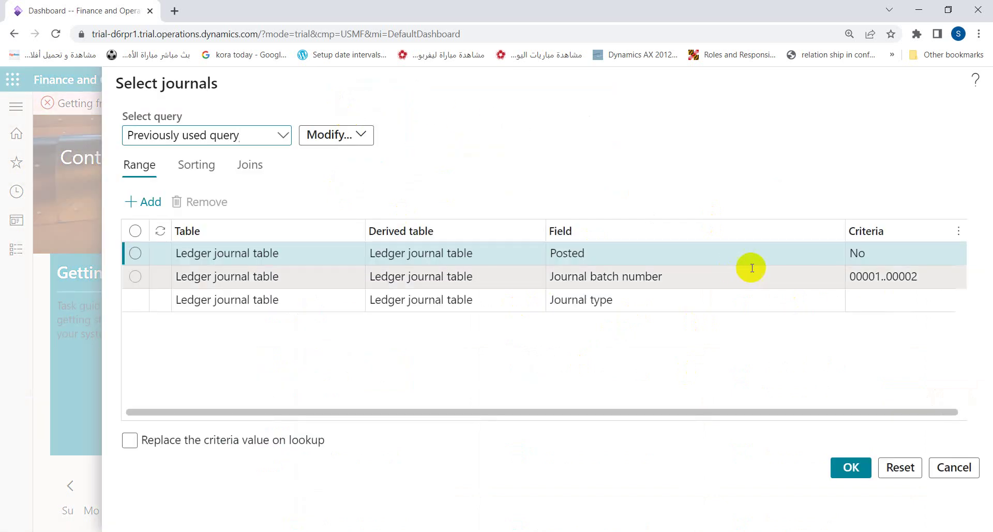
pyautogui.click(926, 275)
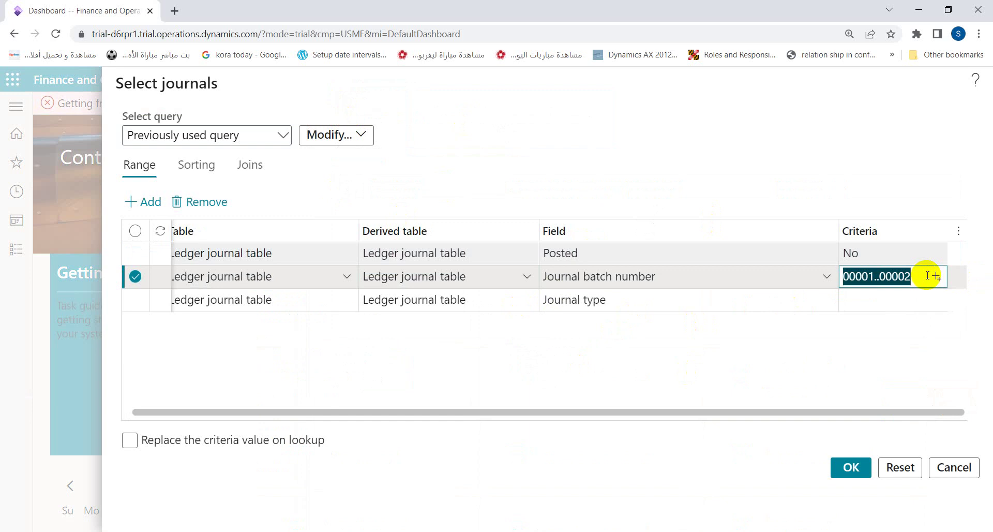
pyautogui.press('BackSpace')
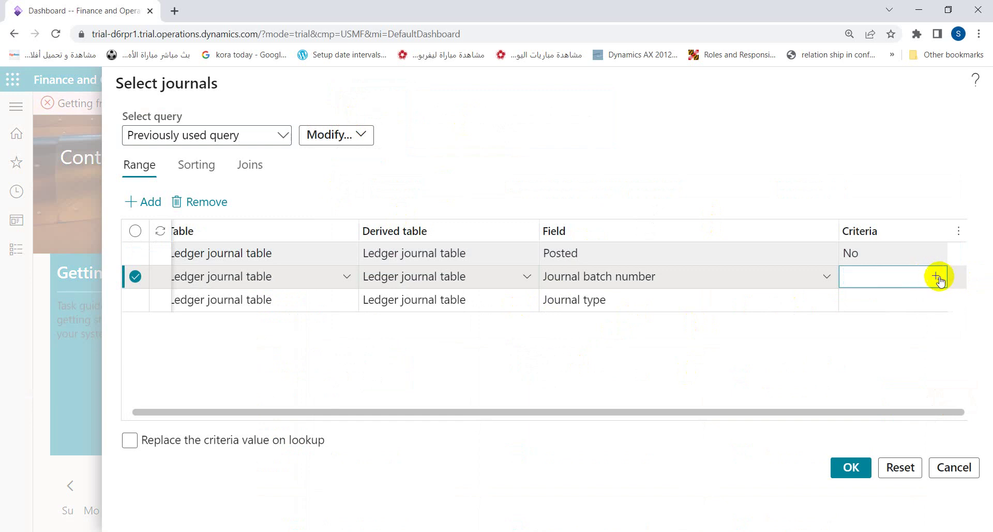
# Set the journal batch number range to JBNS000049..JBNS000050, sorting the lookup Z to A, and apply the query.
pyautogui.click(937, 278)
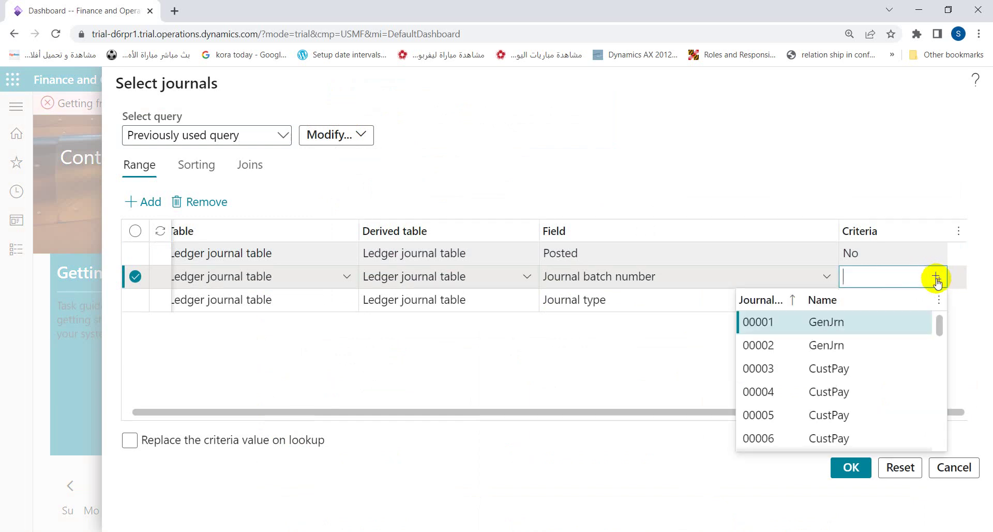
pyautogui.click(792, 303)
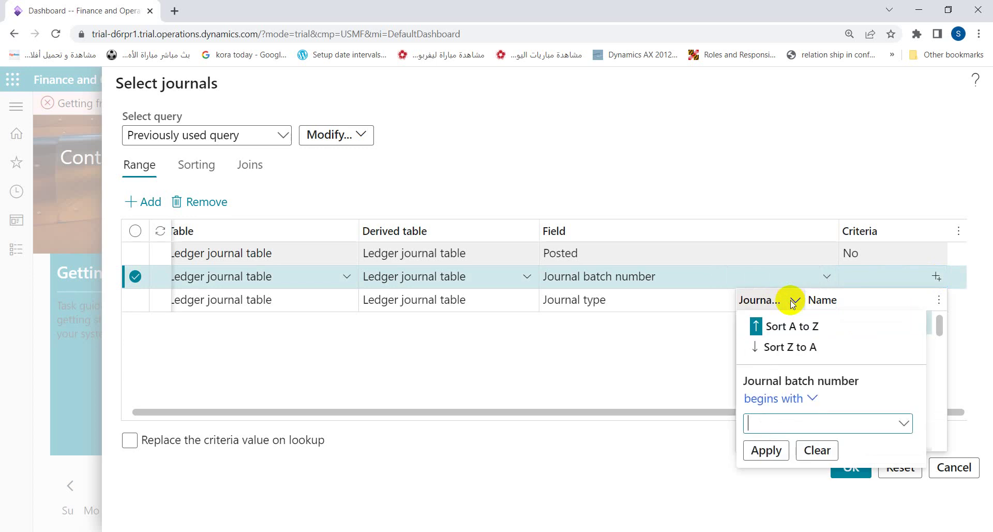
pyautogui.click(780, 350)
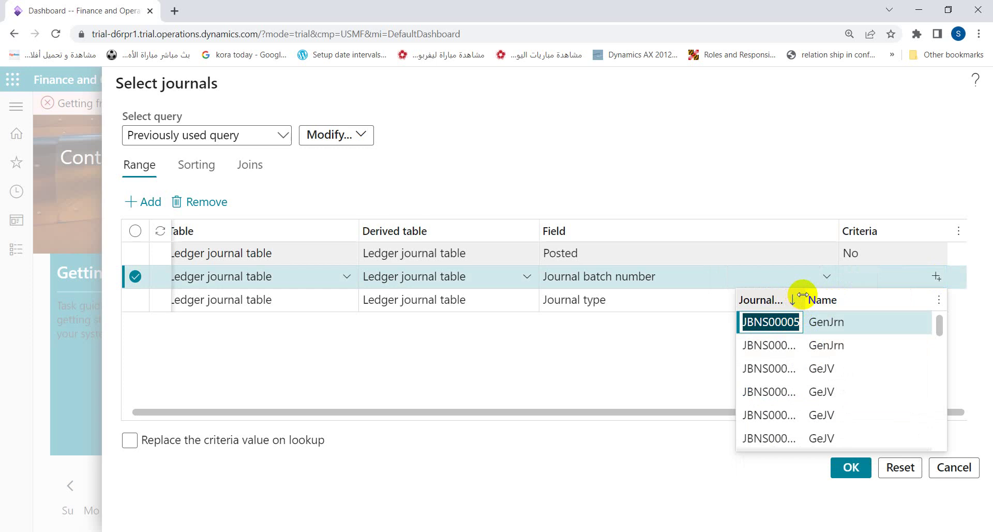
pyautogui.moveTo(802, 295); pyautogui.dragTo(826, 295)
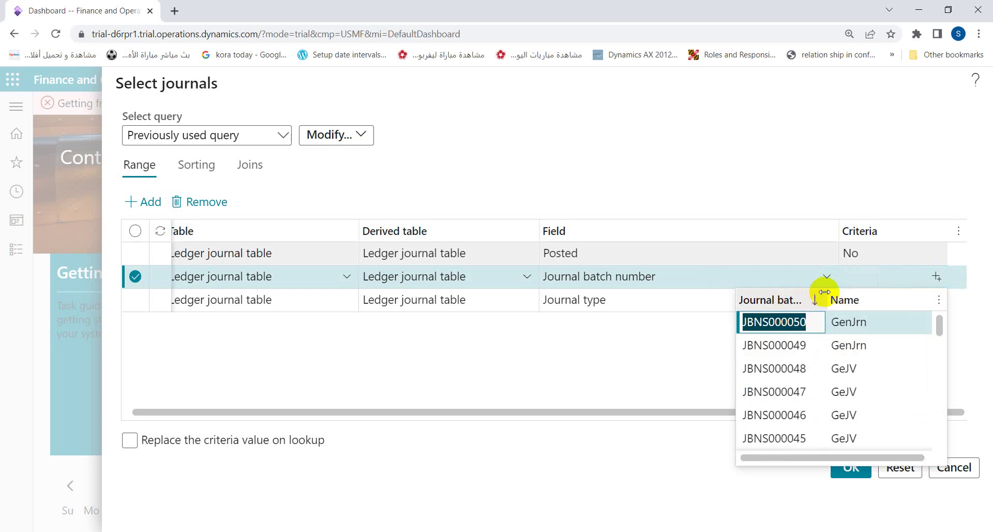
pyautogui.click(799, 344)
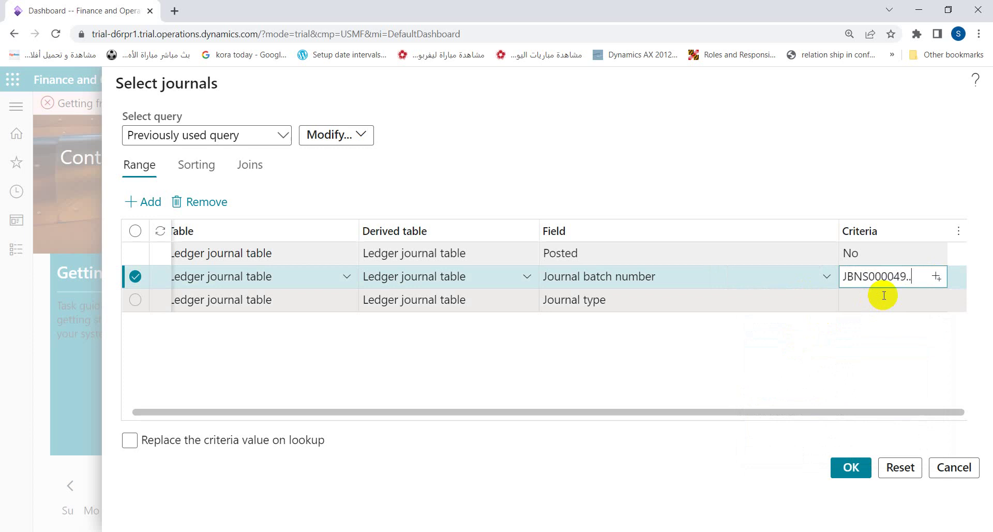
pyautogui.click(939, 280)
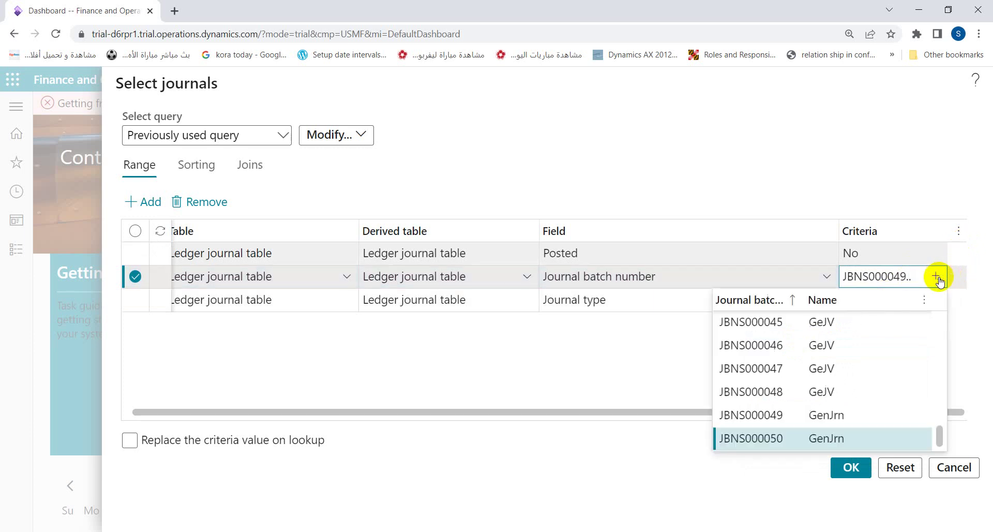
pyautogui.click(790, 440)
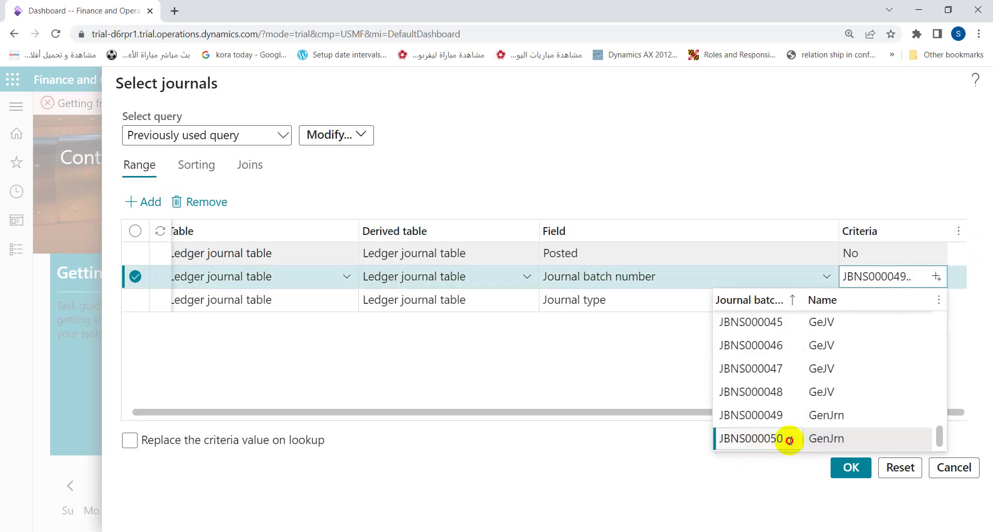
pyautogui.click(840, 473)
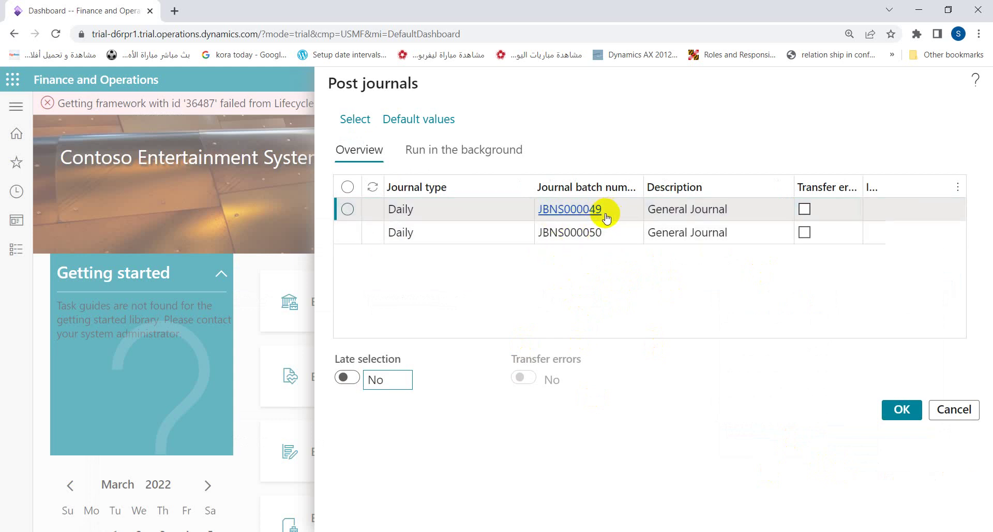
# Duplicate the Finance and Operations browser tab and dismiss its welcome and getting started messages.
pyautogui.moveTo(604, 216)
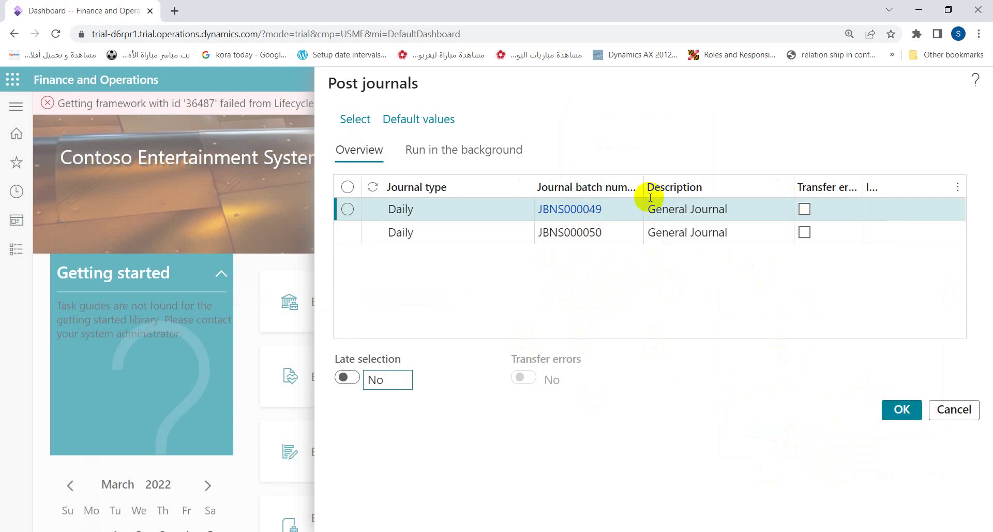
pyautogui.rightClick(91, 6)
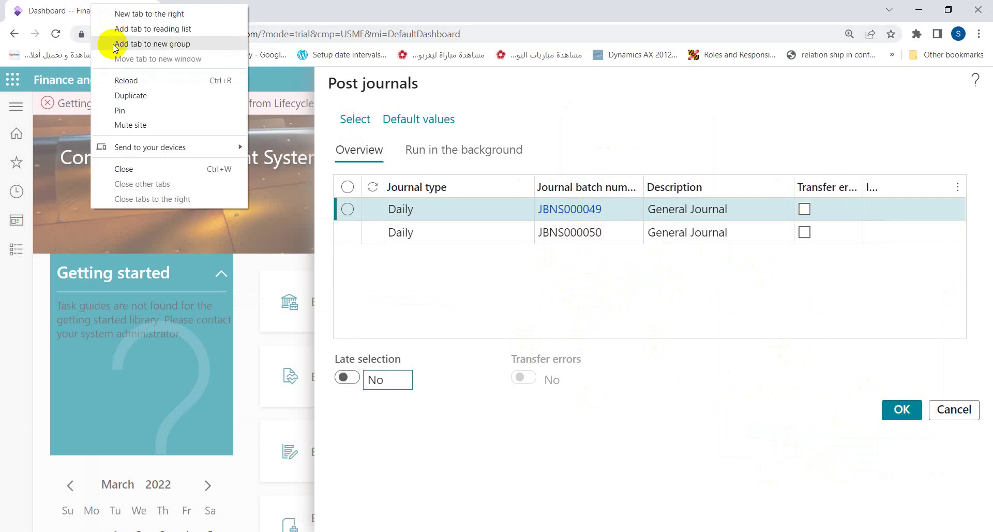
pyautogui.click(108, 96)
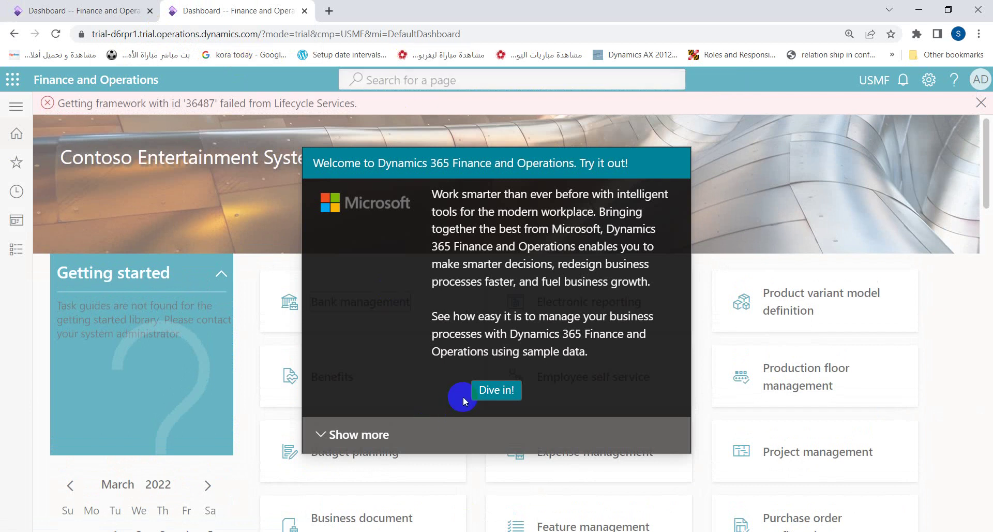
pyautogui.click(486, 391)
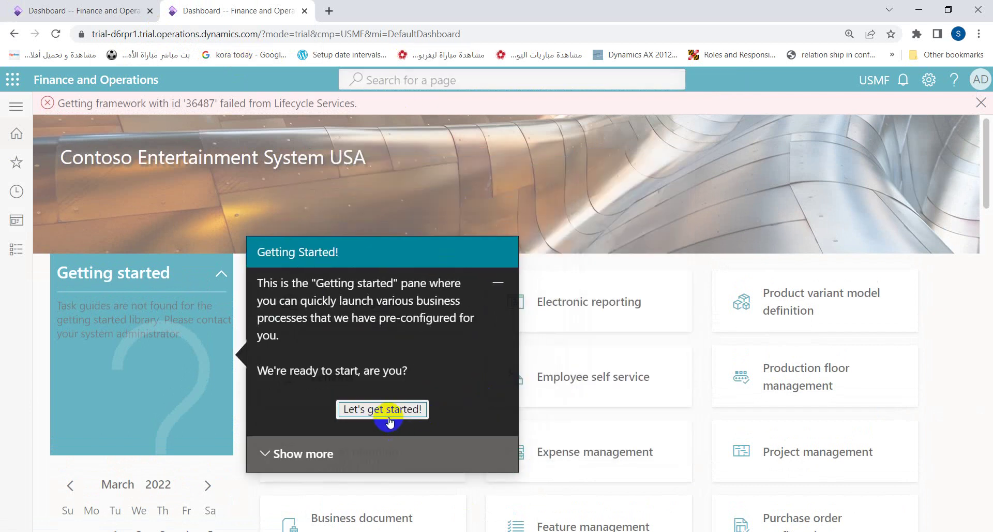
pyautogui.click(389, 418)
# Open General journals in the General ledger module and sort the list by journal batch number Z to A.
pyautogui.click(16, 249)
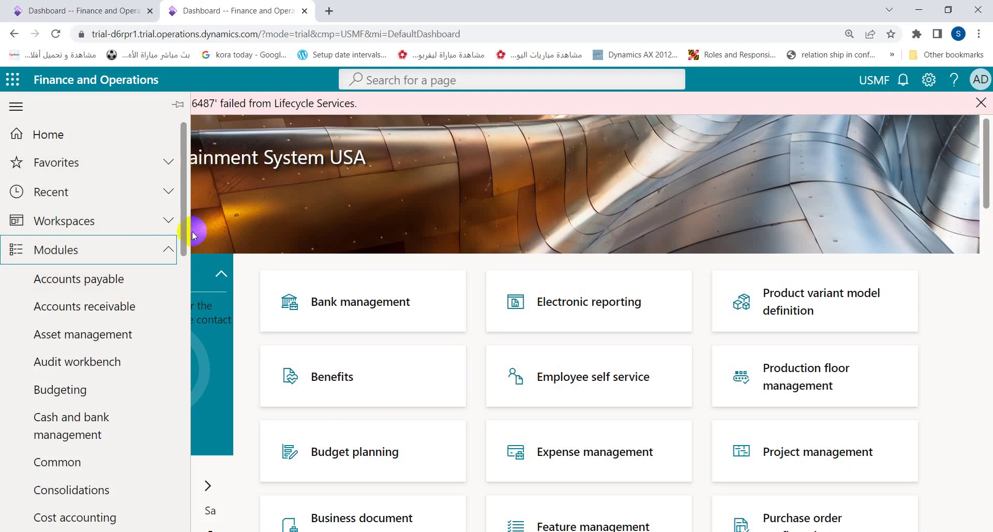
pyautogui.moveTo(187, 233); pyautogui.dragTo(152, 368)
pyautogui.click(106, 351)
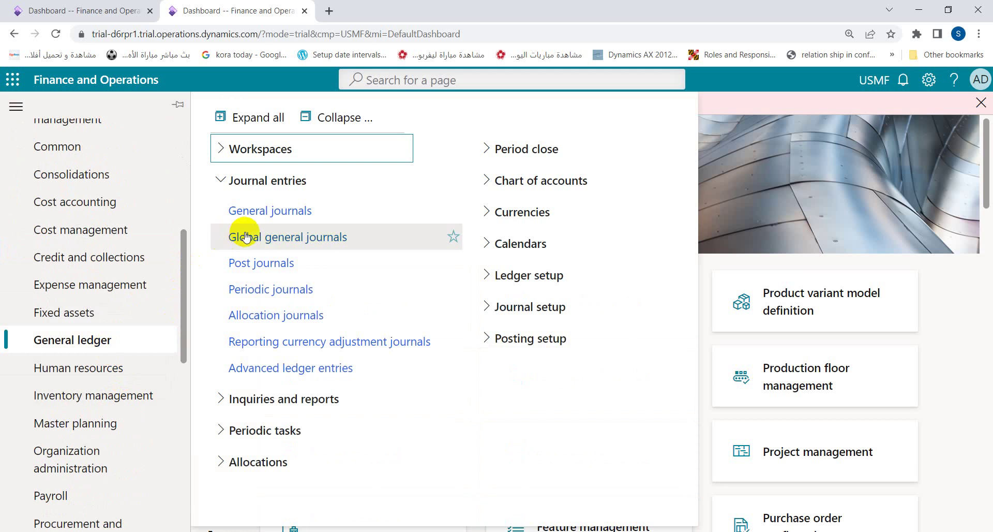
pyautogui.click(246, 210)
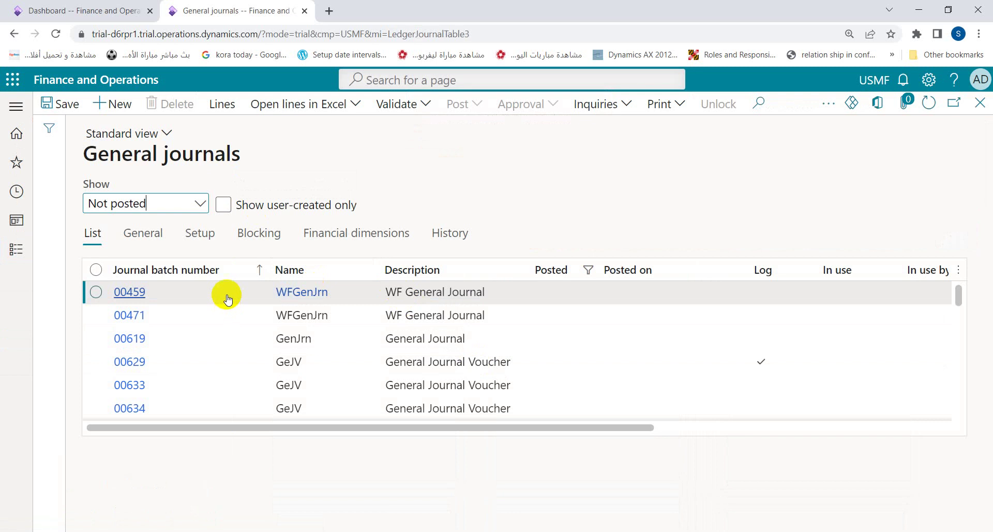
pyautogui.click(261, 274)
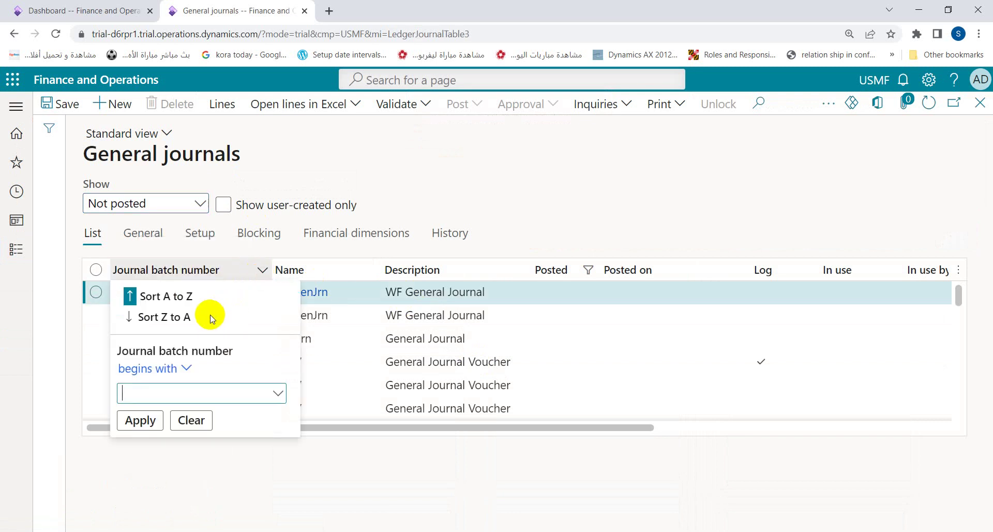
pyautogui.click(188, 317)
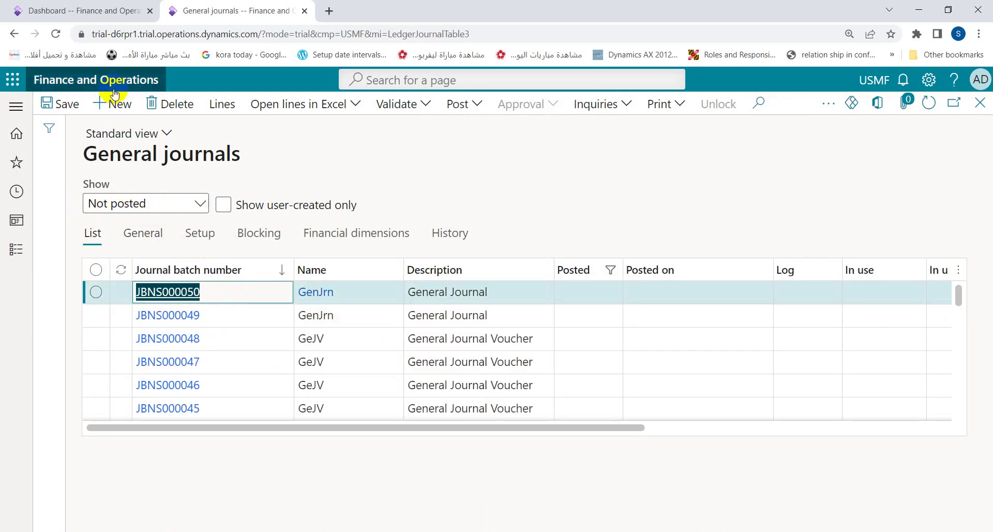
# Return to the original browser tab, post journals JBNS000049 and JBNS000050, and check the action center messages.
pyautogui.click(89, 16)
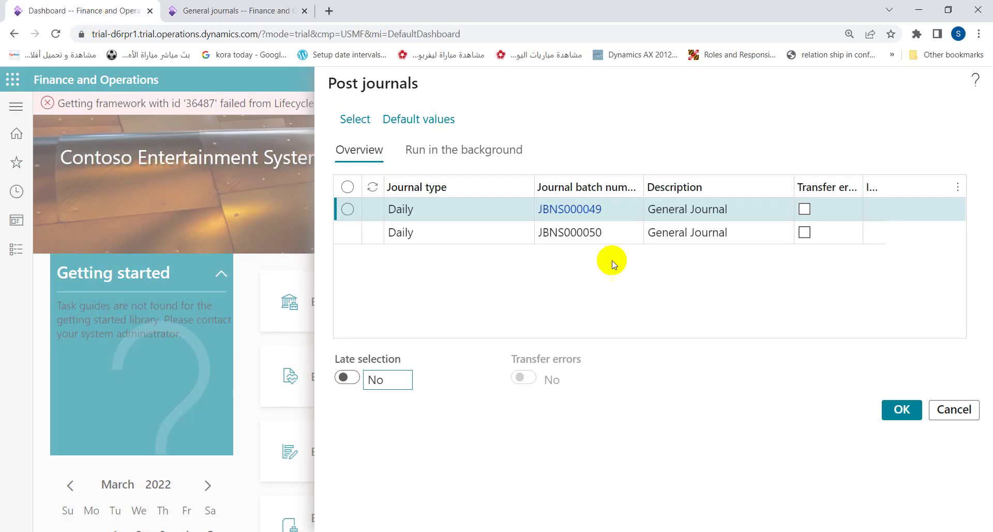
pyautogui.click(903, 410)
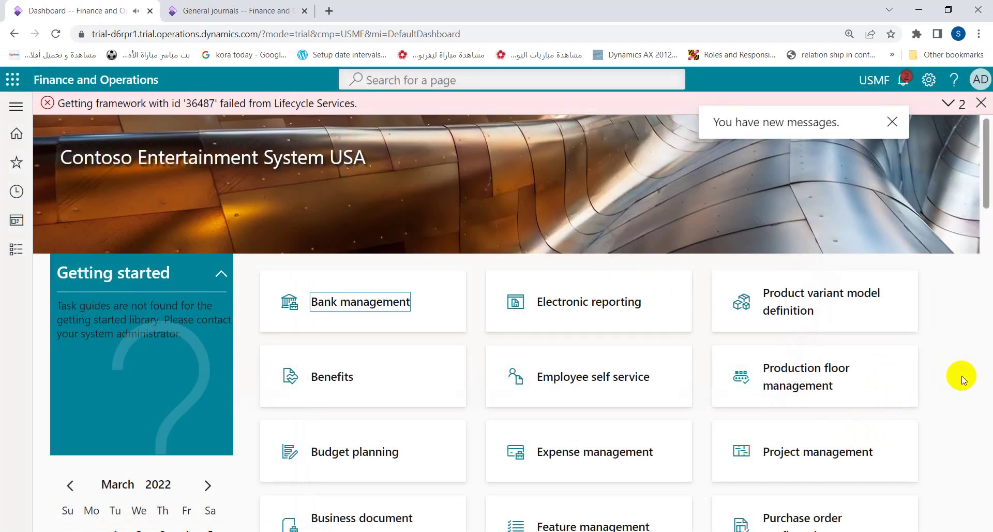
pyautogui.click(216, 14)
pyautogui.click(106, 10)
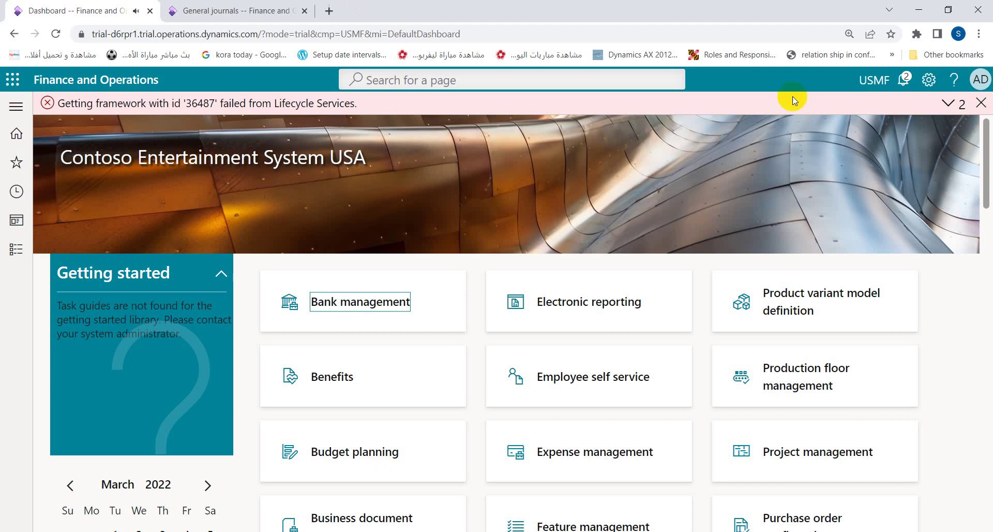
pyautogui.click(904, 79)
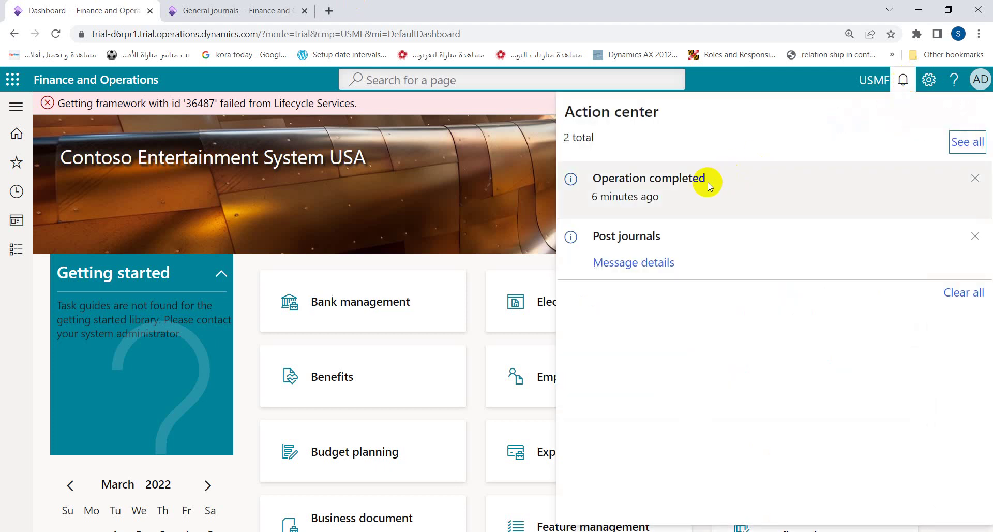
pyautogui.click(476, 186)
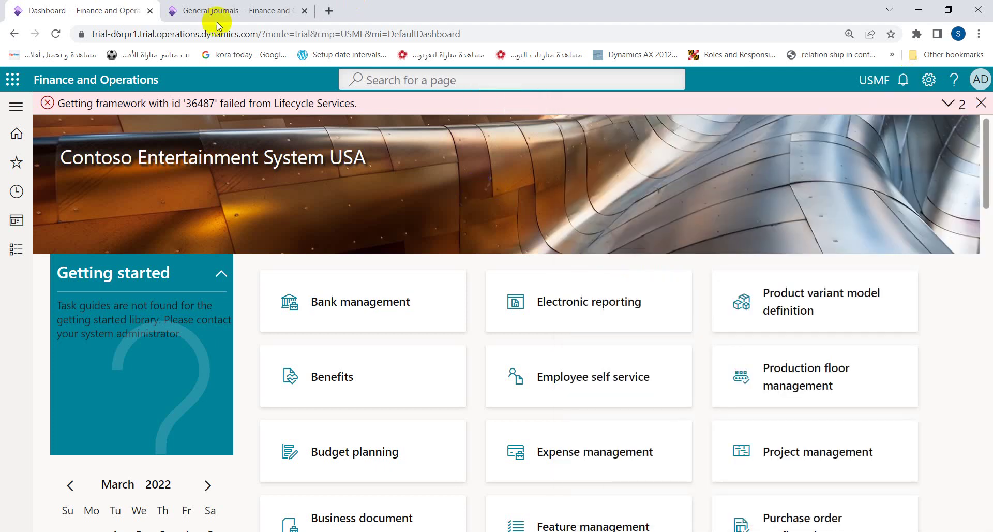
# Switch to the General journals browser tab and refresh the list of journals not posted.
pyautogui.click(216, 14)
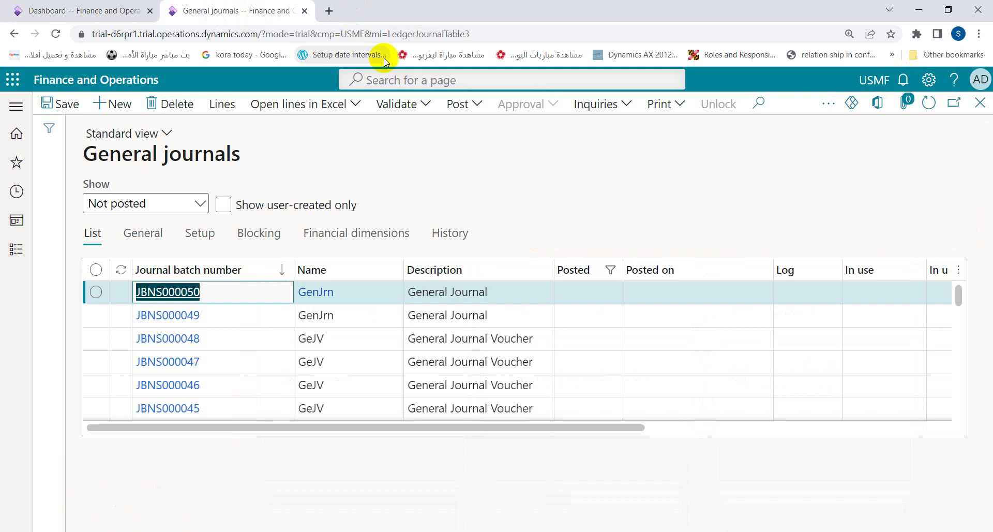
pyautogui.click(929, 110)
pyautogui.click(929, 111)
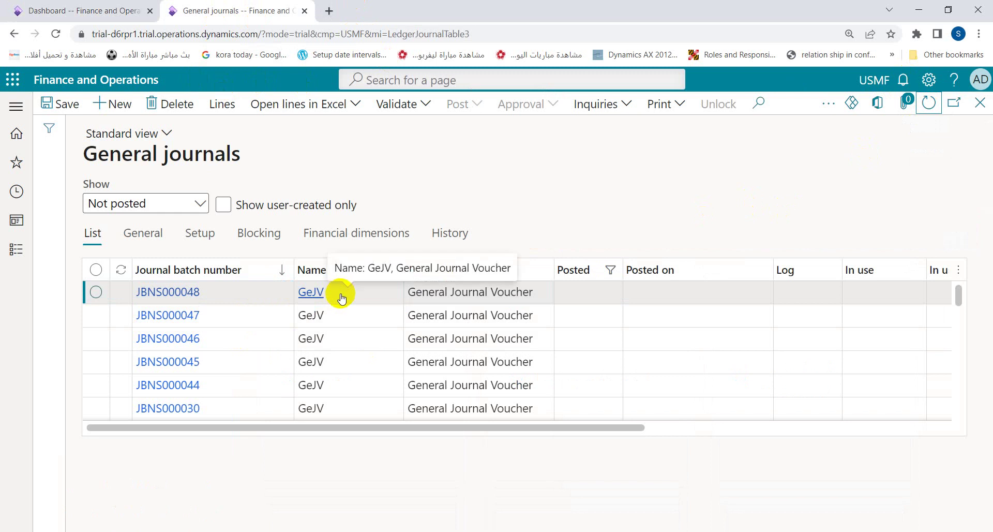
# Filter the General journals list to show only posted journals.
pyautogui.click(206, 200)
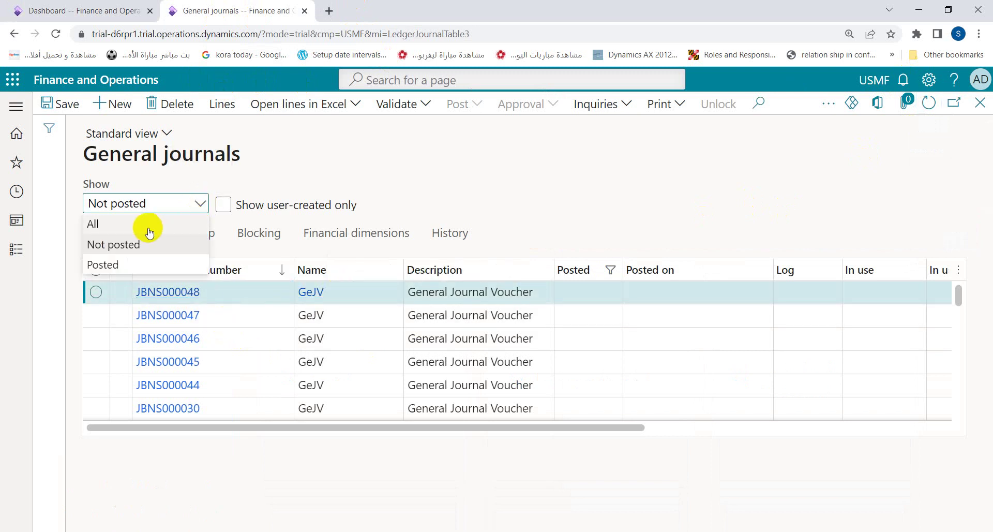
pyautogui.click(122, 266)
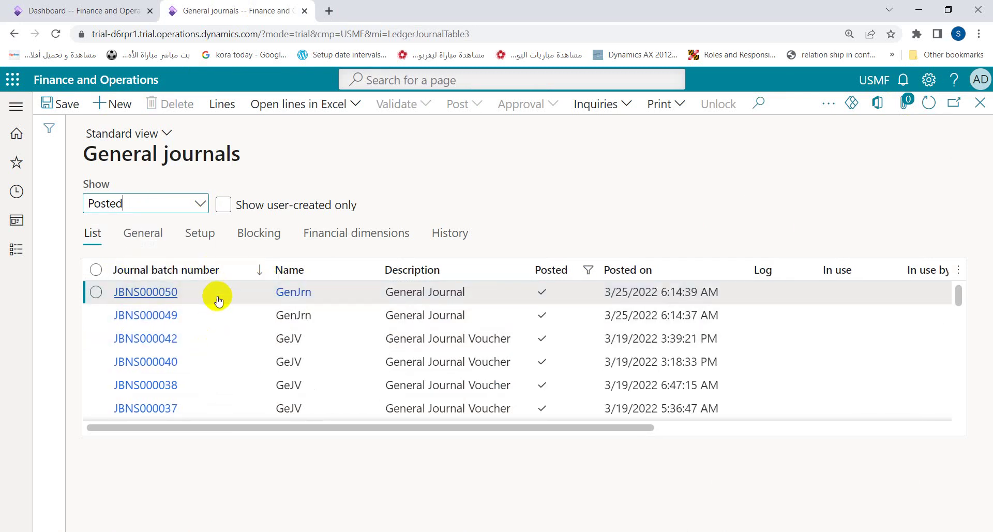
pyautogui.click(447, 156)
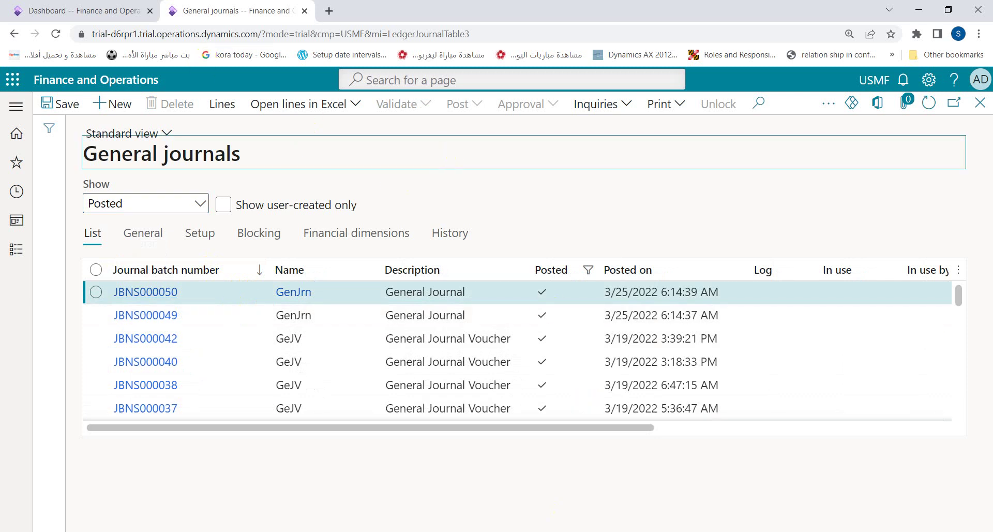
# Switch to the PowerPoint outline, highlight the Periodic Journals topic, and return to the General journals list.
pyautogui.hotkey('alt', 'Tab')
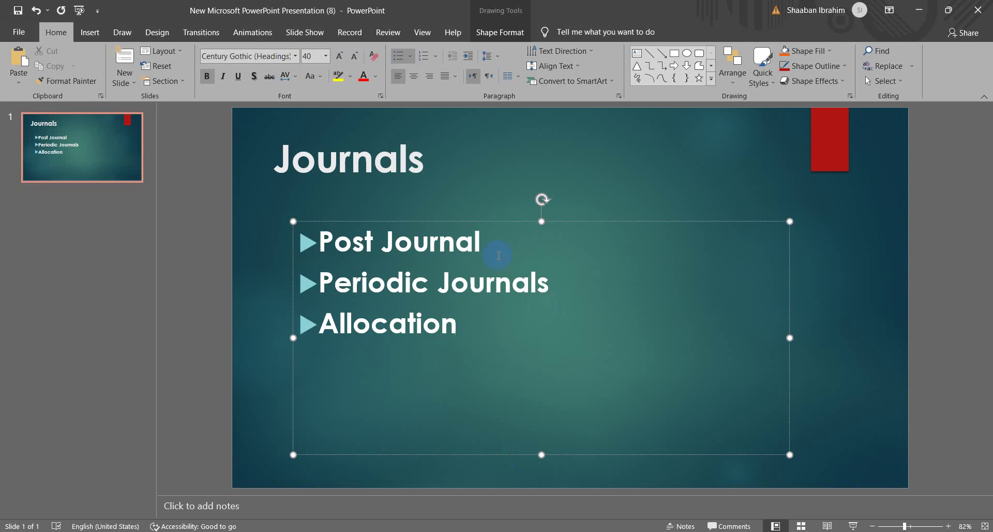
pyautogui.doubleClick(458, 247)
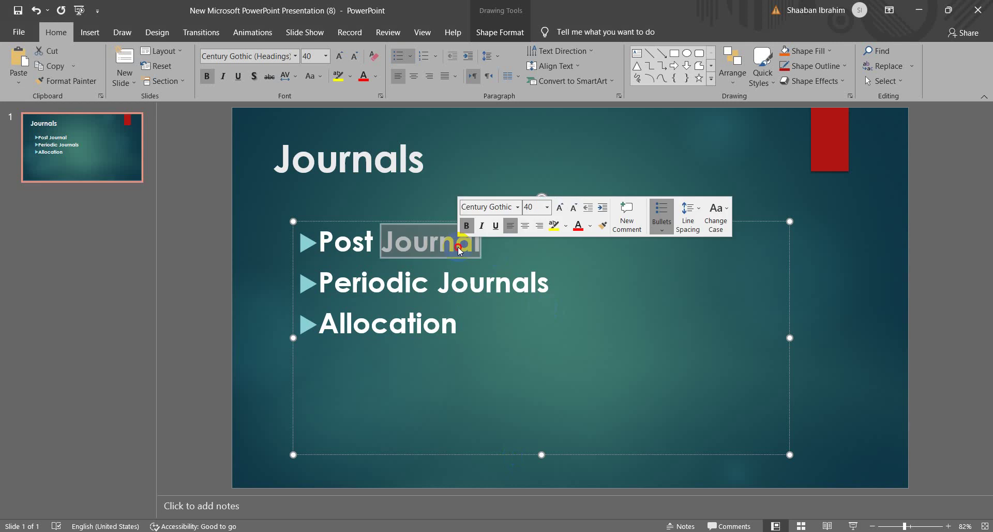
pyautogui.tripleClick(434, 282)
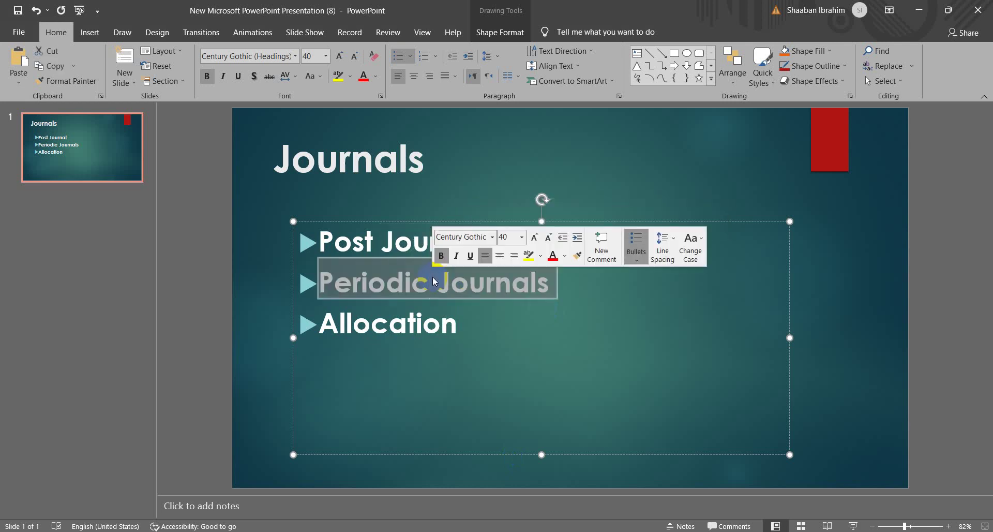
pyautogui.click(919, 11)
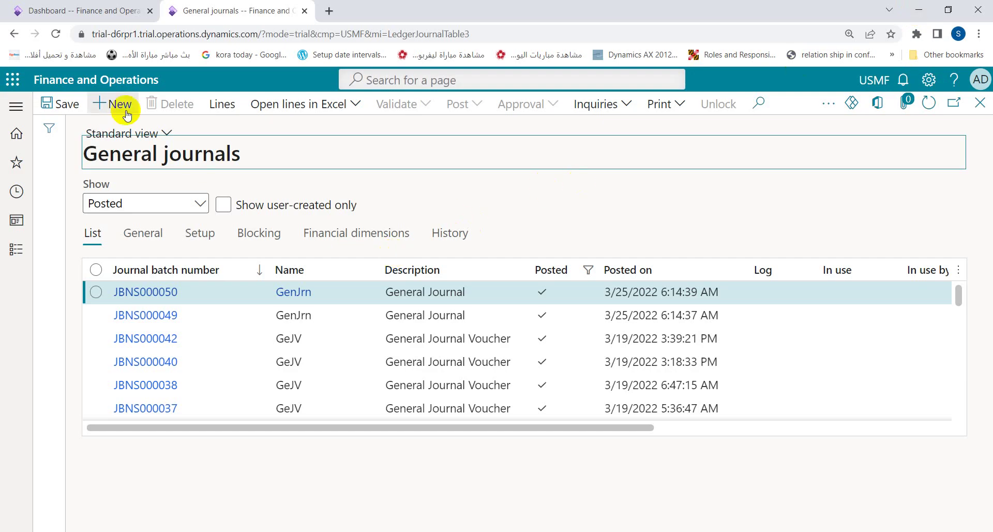
# Switch to the Dashboard browser tab and open the Periodic journals page of the General ledger module.
pyautogui.click(85, 16)
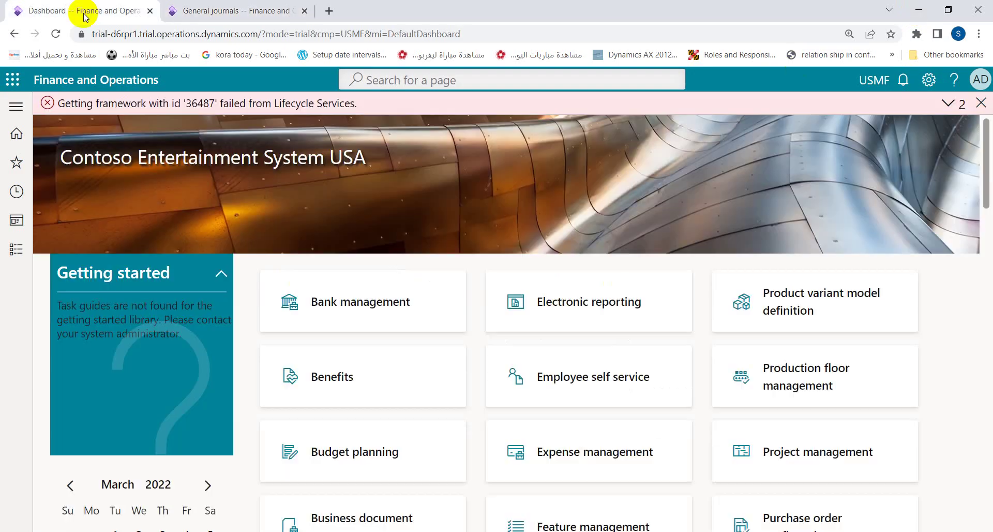
pyautogui.click(16, 249)
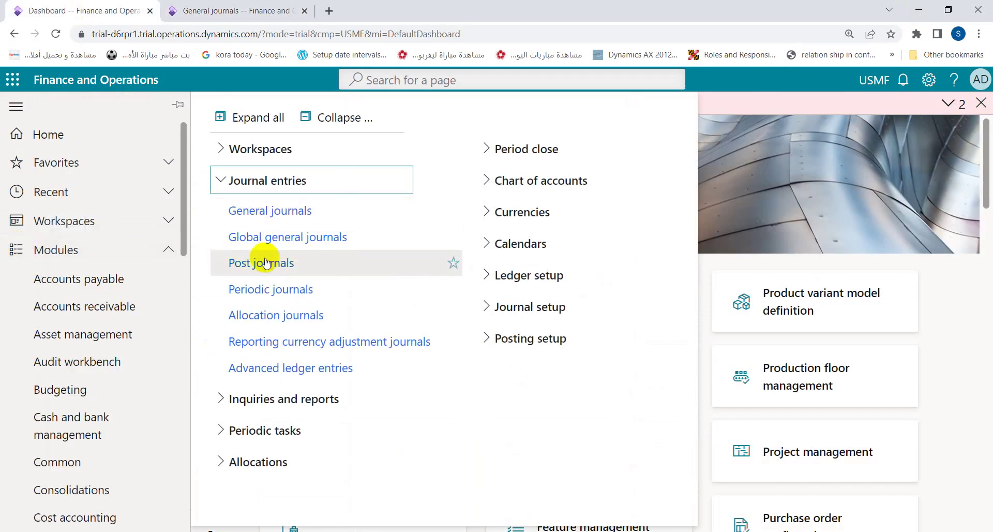
pyautogui.click(261, 288)
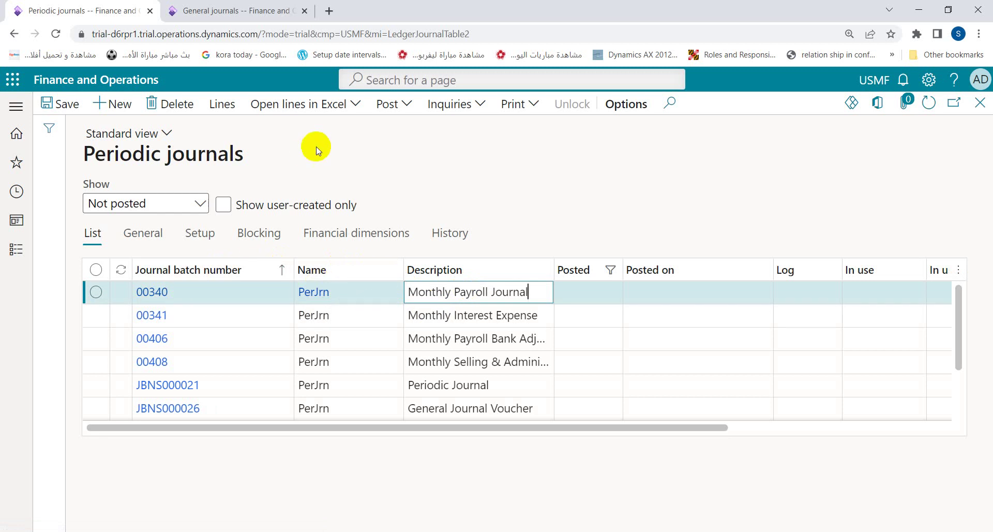
# In the General journals browser tab, open the Journal names page from the General ledger journal setup.
pyautogui.click(222, 11)
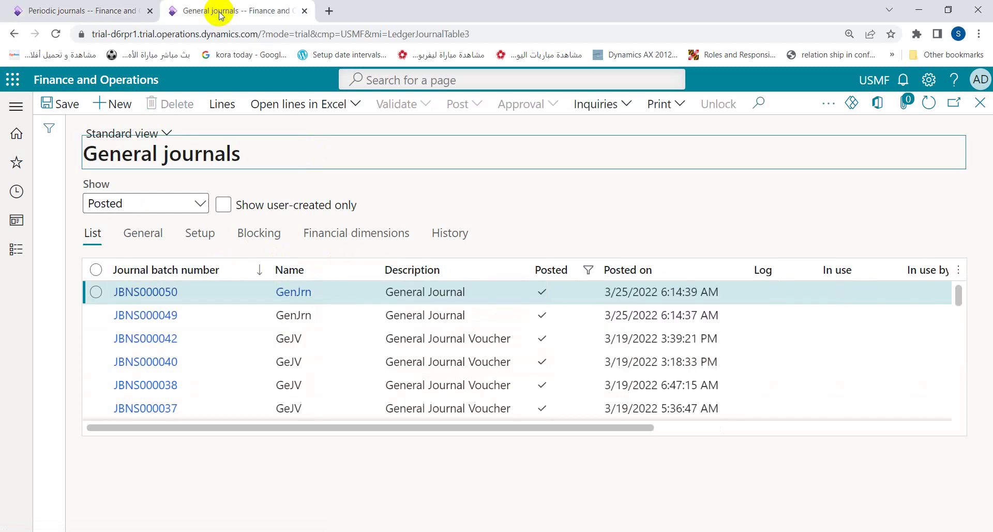
pyautogui.click(16, 249)
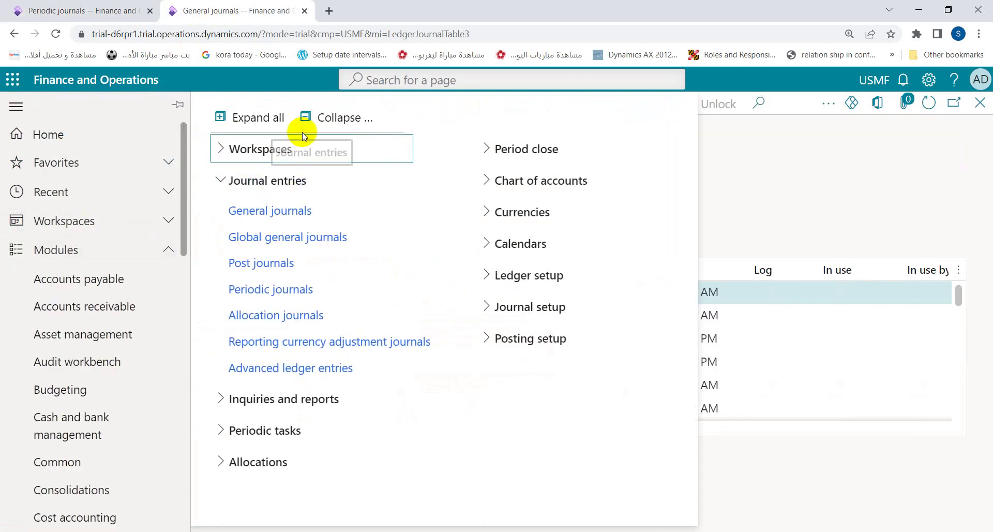
pyautogui.click(327, 121)
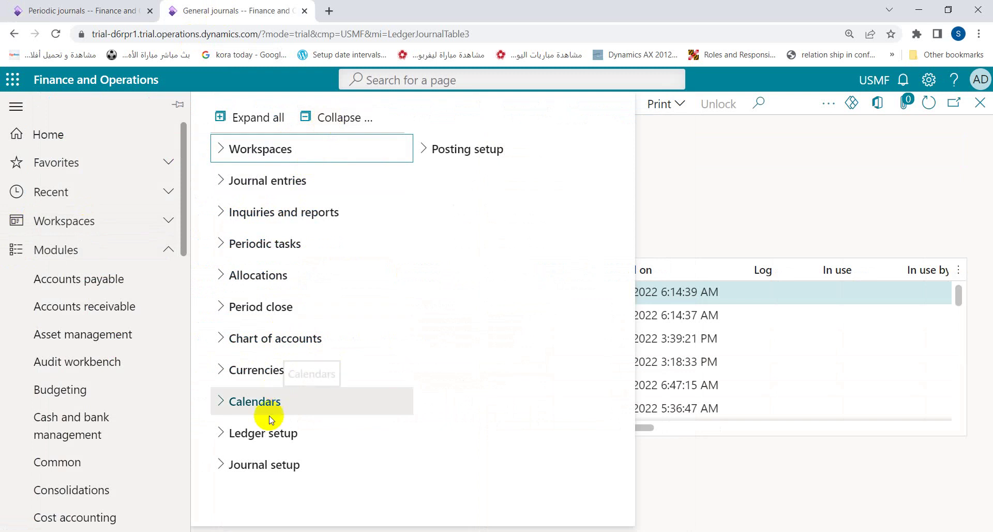
pyautogui.click(261, 467)
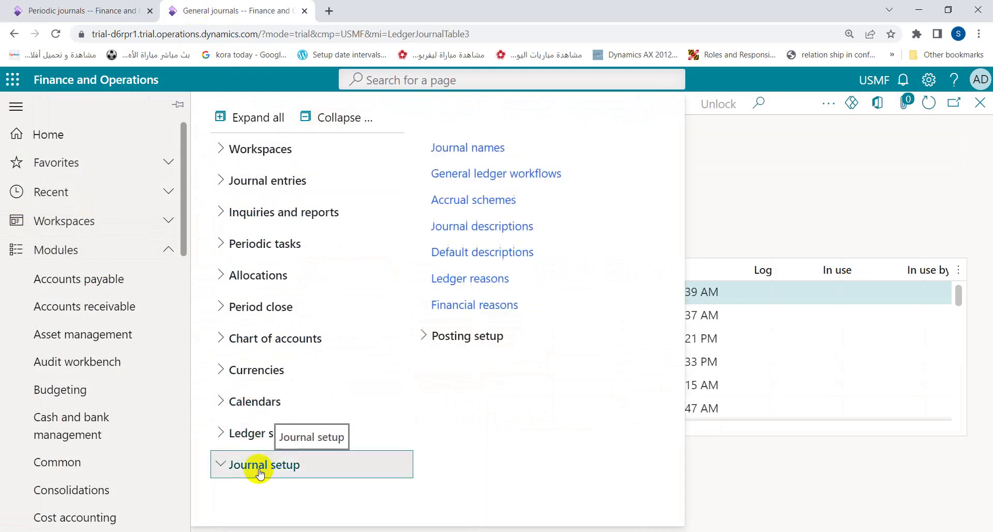
pyautogui.click(469, 155)
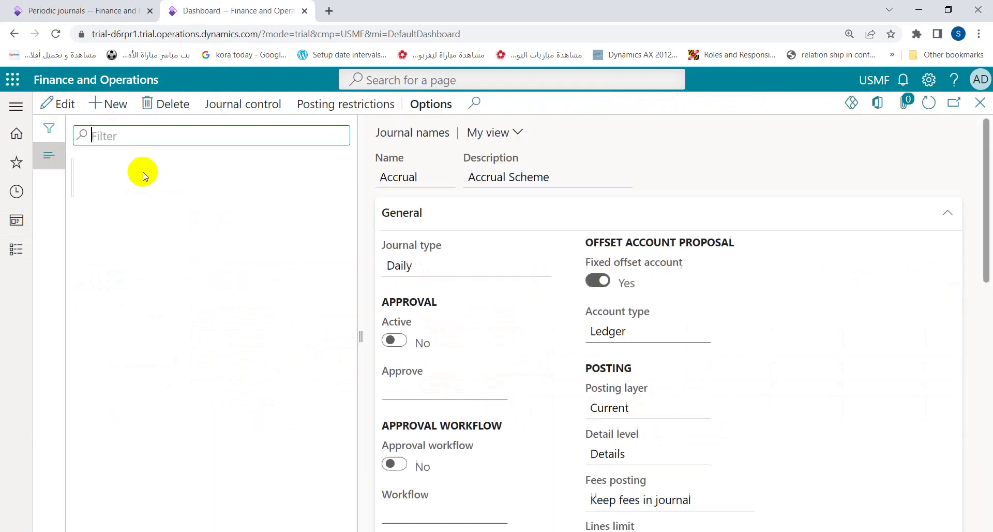
# Create a new journal name called Period with the description Periodic.
pyautogui.click(96, 107)
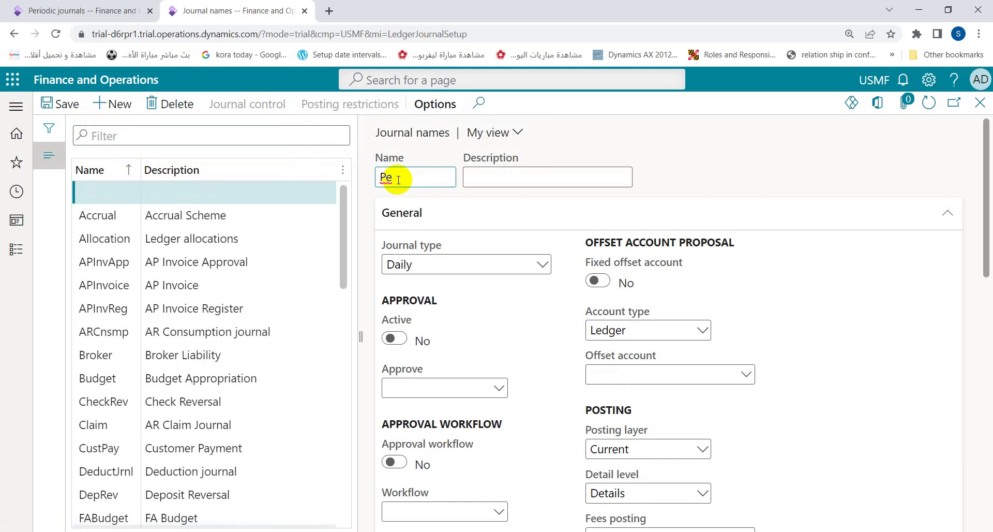
pyautogui.write('riod')
pyautogui.write('Peri')
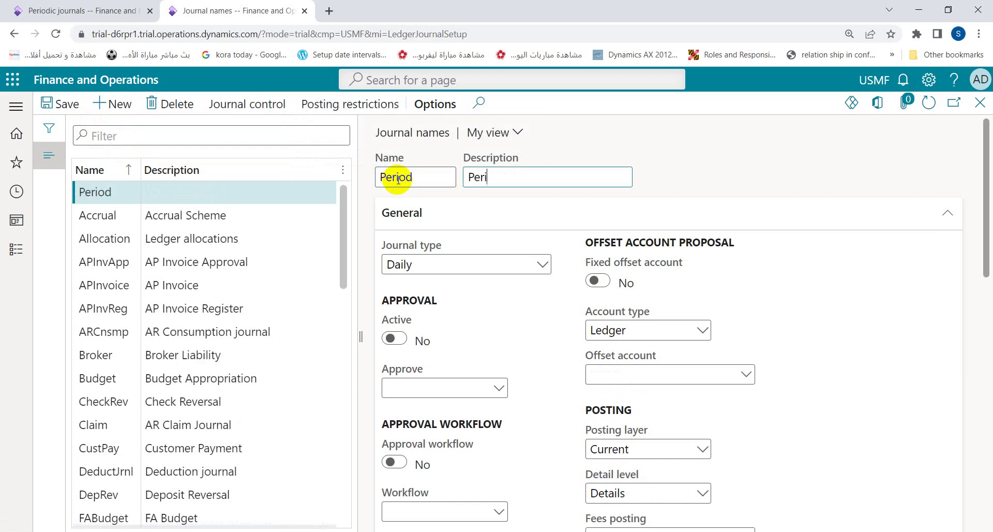
pyautogui.write('odic')
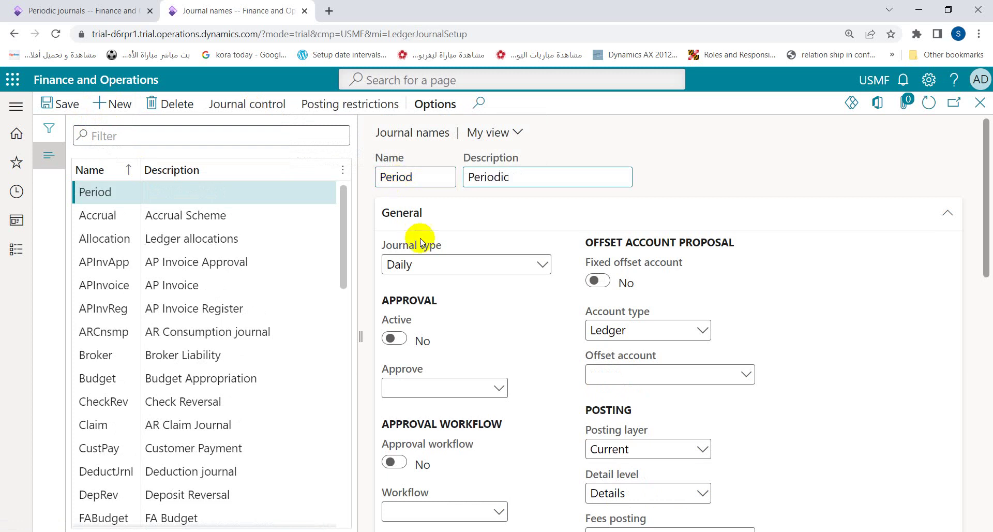
# Set the journal type of the Period journal name to Periodic.
pyautogui.click(453, 263)
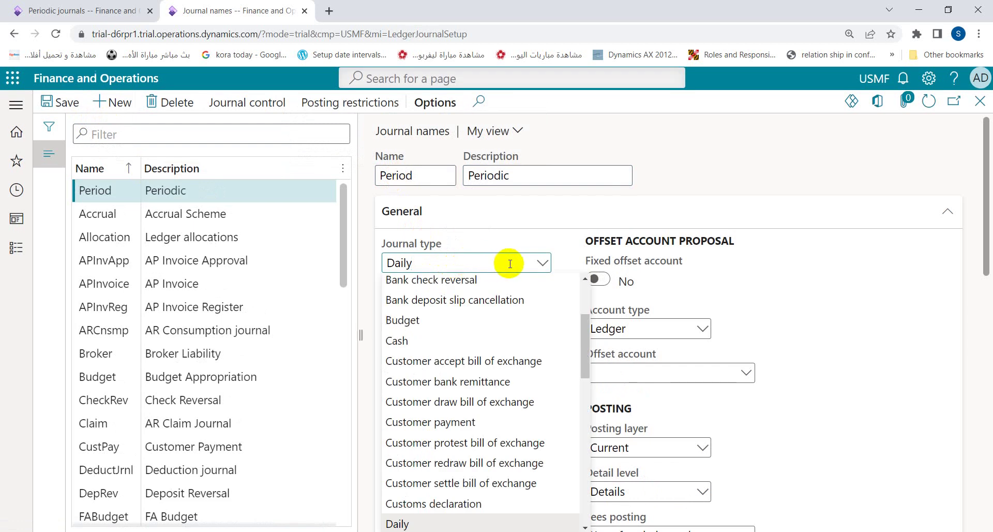
pyautogui.scroll(-3, 442, 321)
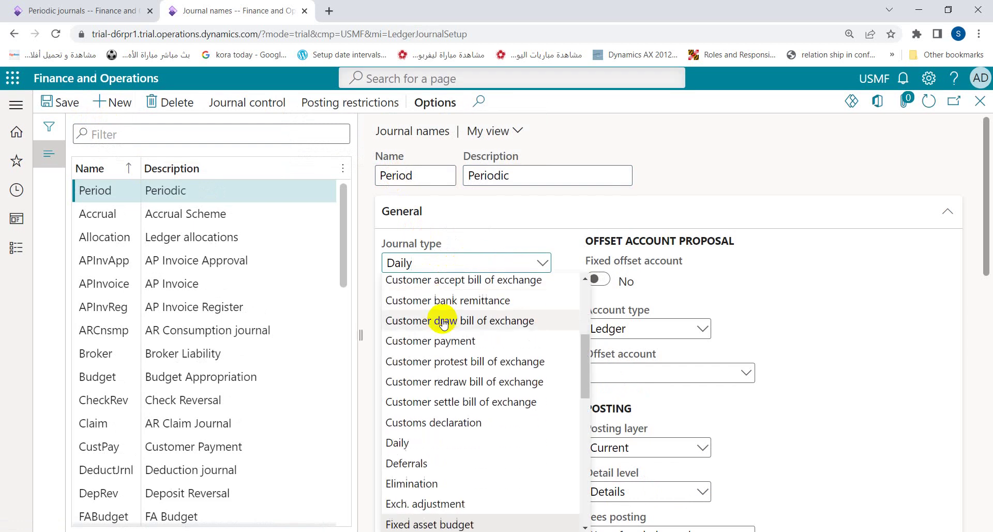
pyautogui.scroll(-8, 443, 323)
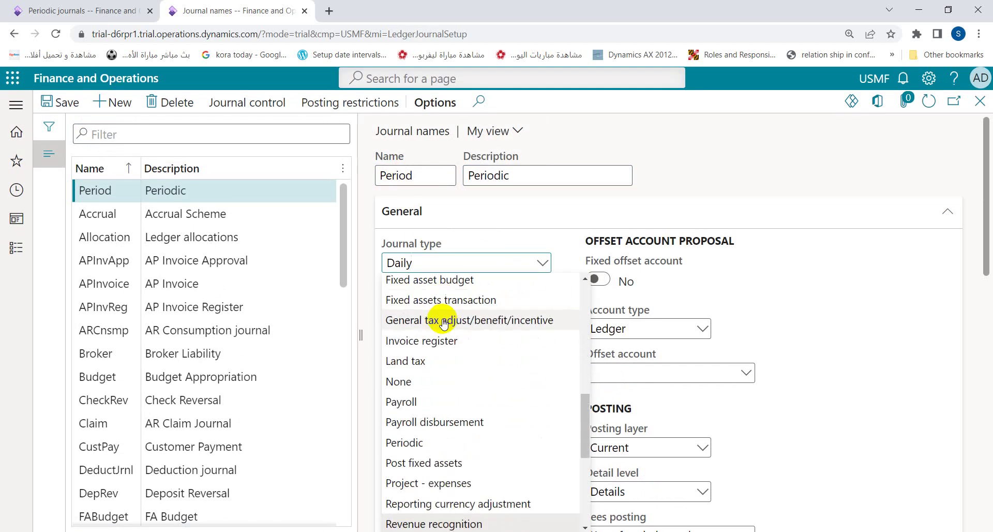
pyautogui.scroll(-1, 443, 324)
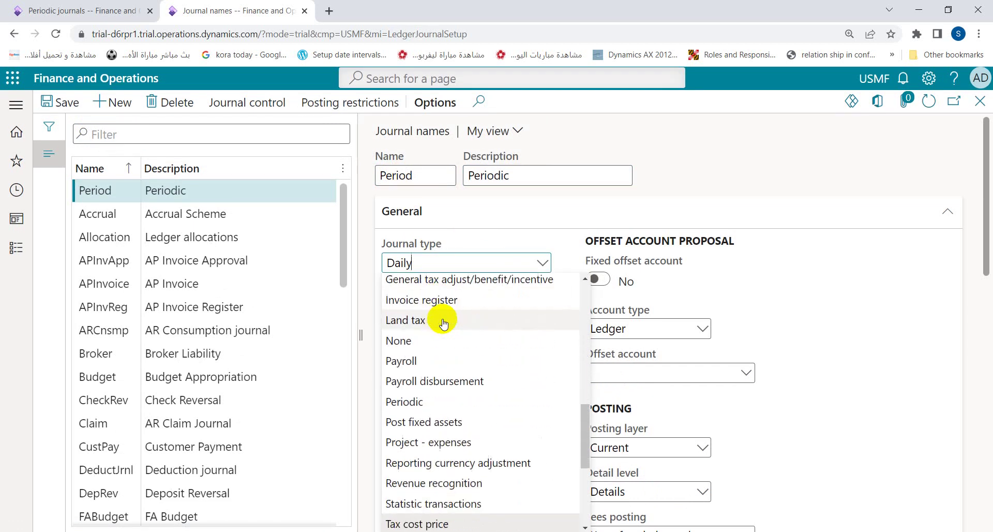
pyautogui.click(394, 400)
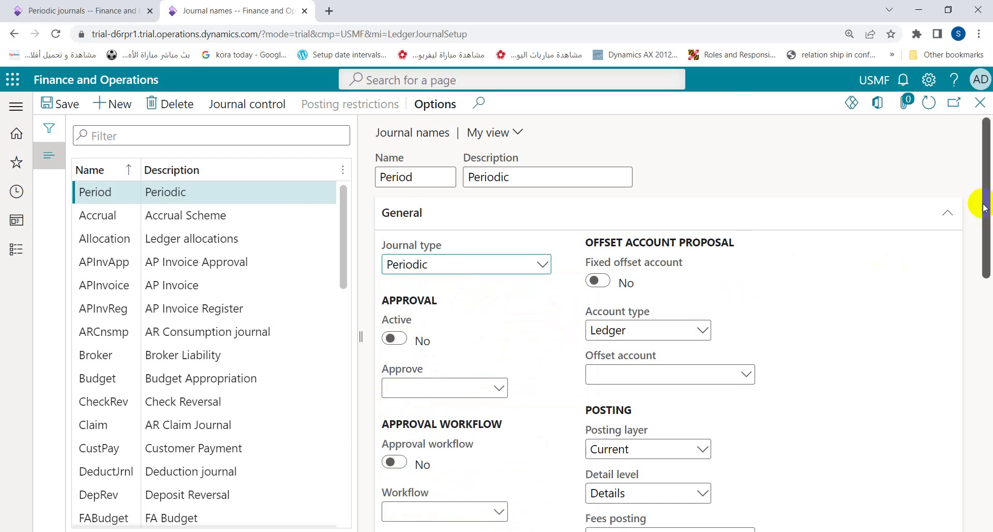
# Assign the voucher series Acco_294 to the Period journal name and save the record.
pyautogui.moveTo(982, 207); pyautogui.dragTo(971, 346)
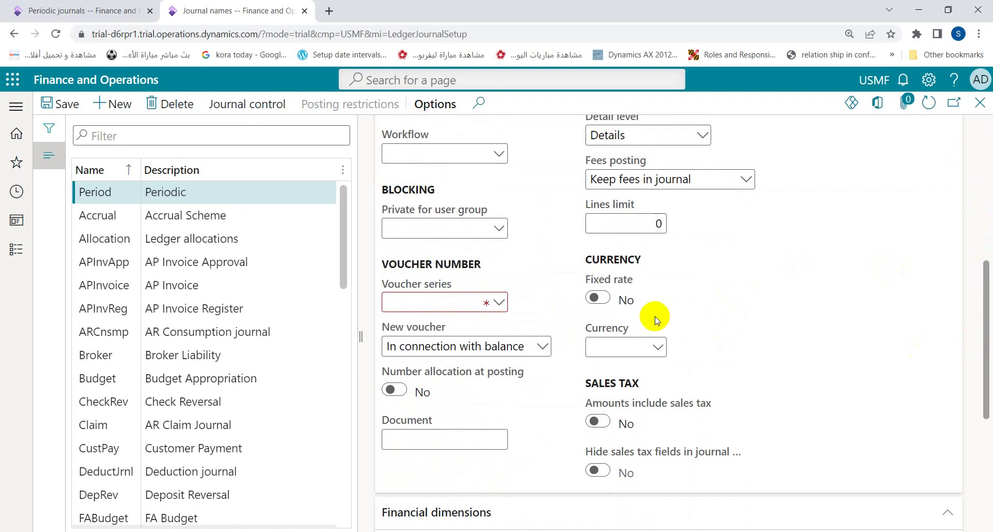
pyautogui.click(500, 302)
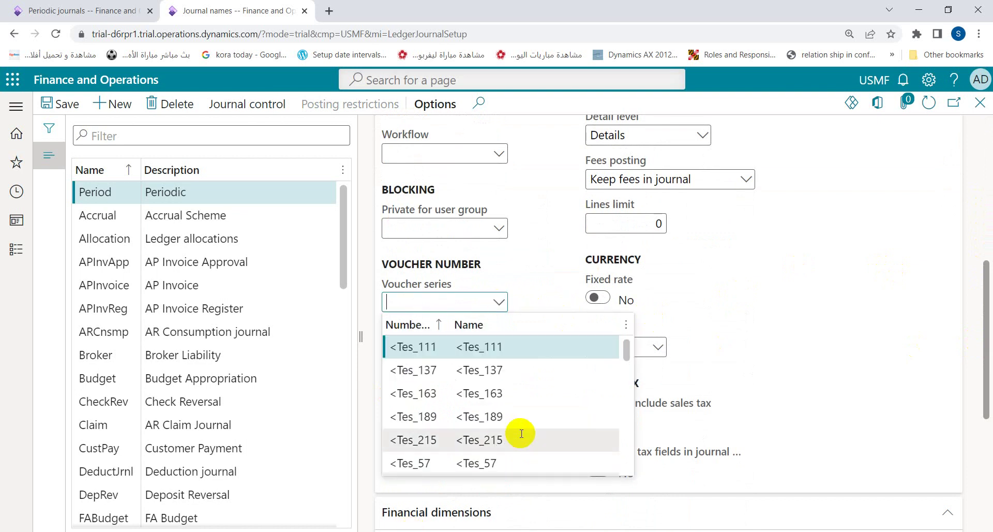
pyautogui.press('Down')
pyautogui.press('Down')
pyautogui.press('Down')
pyautogui.press('Down')
pyautogui.press('Down')
pyautogui.press('Down')
pyautogui.press('Down')
pyautogui.press('Down')
pyautogui.press('Down')
pyautogui.press('Down')
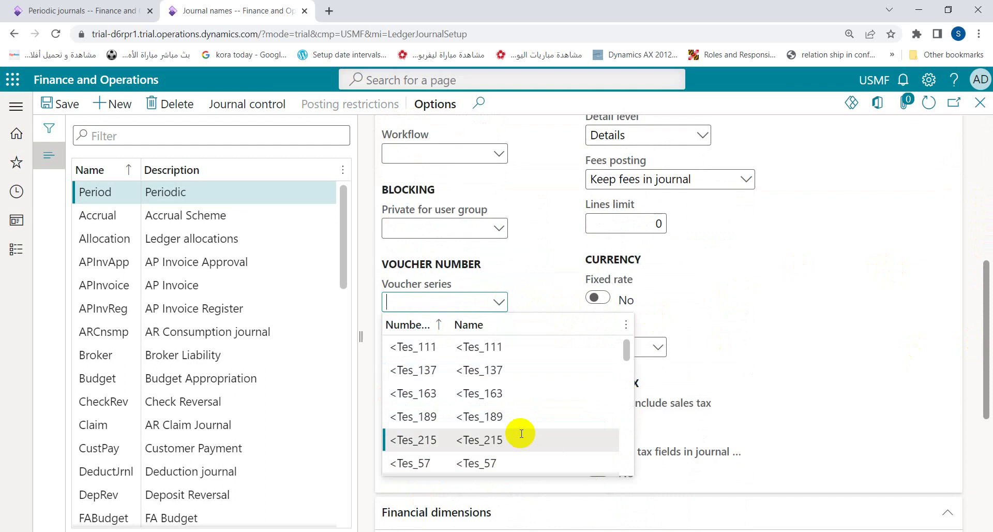
pyautogui.press('Down')
pyautogui.press('Down')
pyautogui.press('Down')
pyautogui.press('Down')
pyautogui.press('Down')
pyautogui.press('Down')
pyautogui.press('Down')
pyautogui.press('Down')
pyautogui.press('Down')
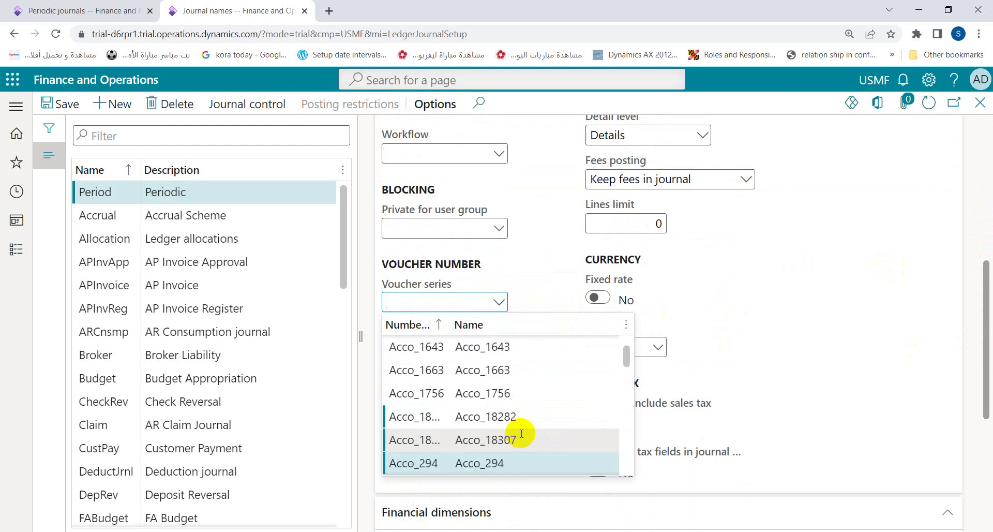
pyautogui.click(520, 438)
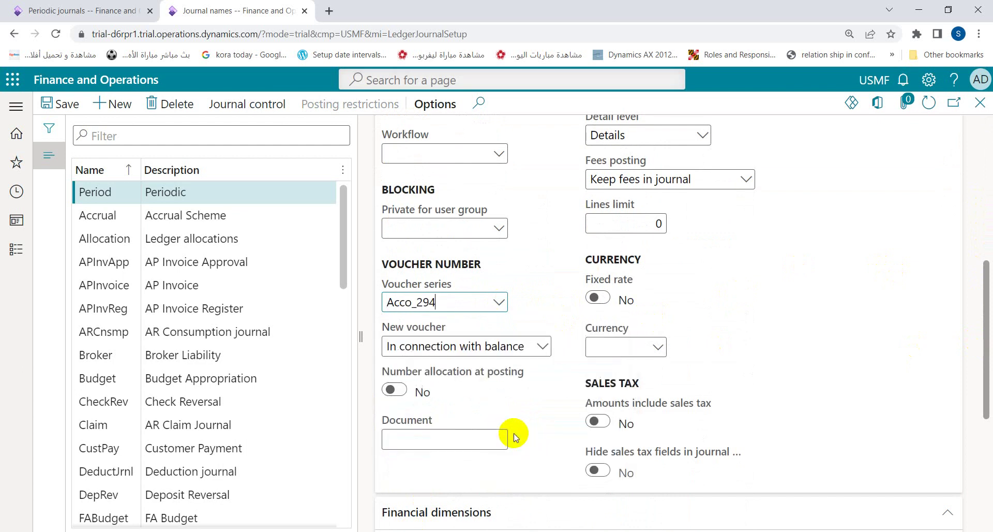
pyautogui.click(69, 110)
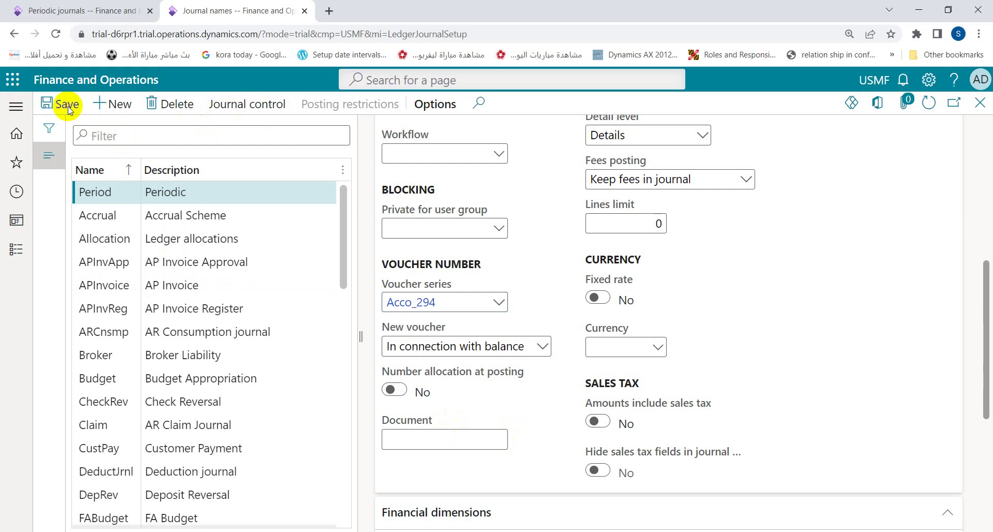
# Return to the Periodic journals browser tab and create a new journal using the journal name Period.
pyautogui.click(70, 5)
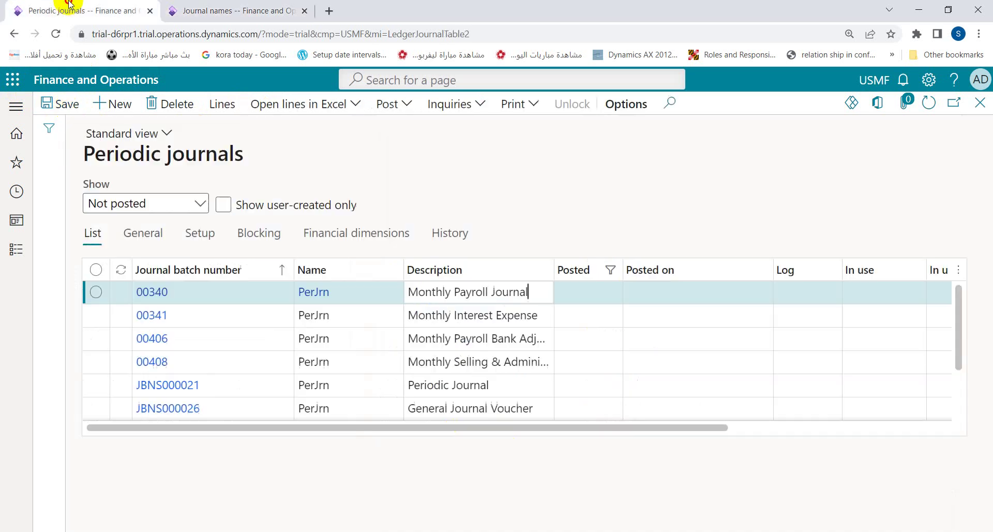
pyautogui.click(109, 106)
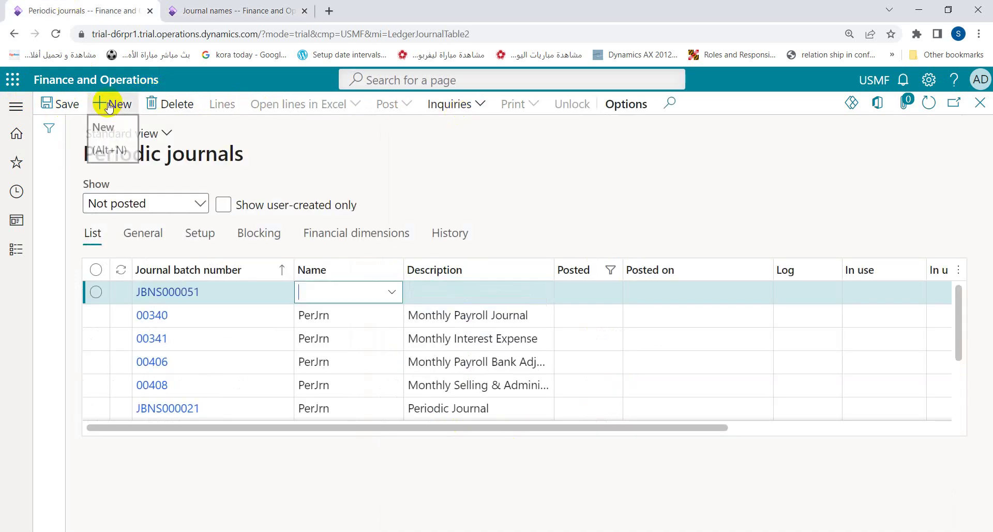
pyautogui.click(395, 292)
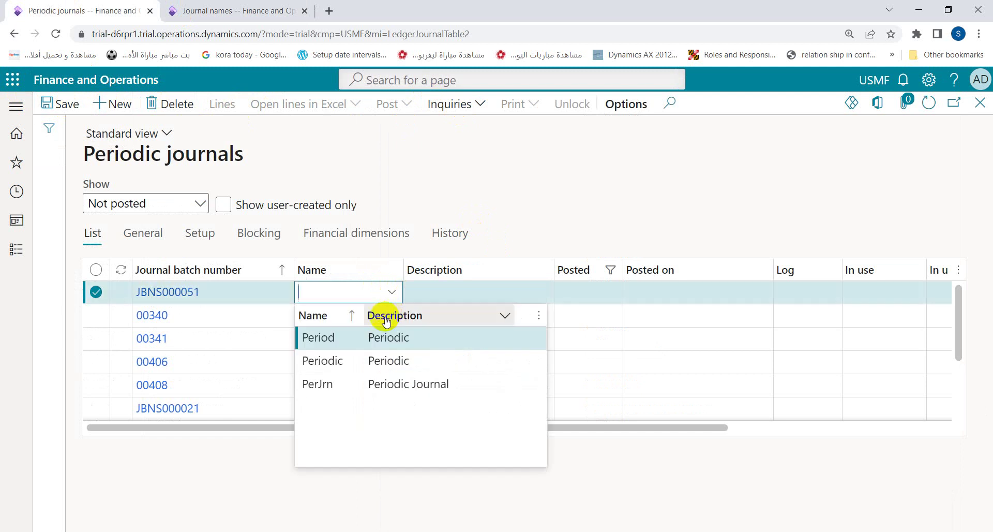
pyautogui.click(373, 341)
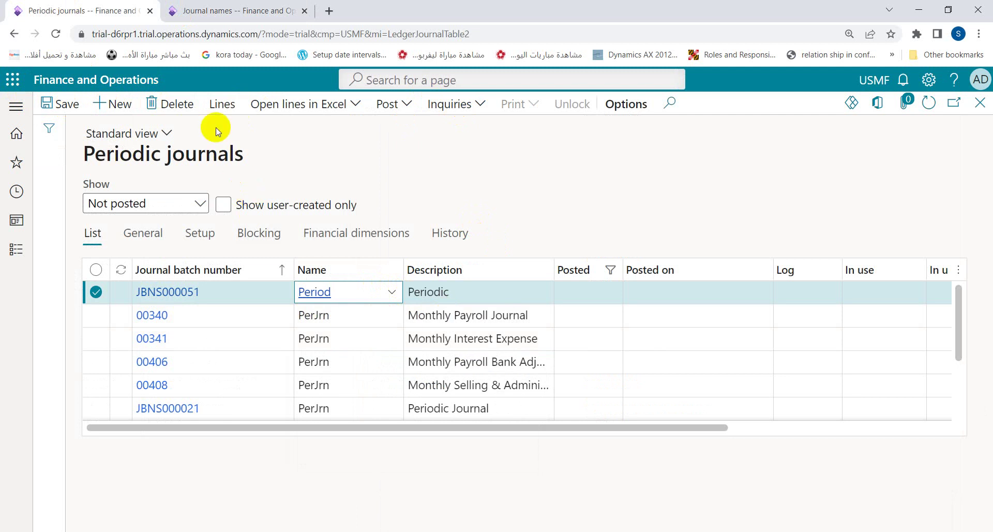
# Open the lines of the new Period journal and set the voucher line's date to 3/1/2022.
pyautogui.click(217, 109)
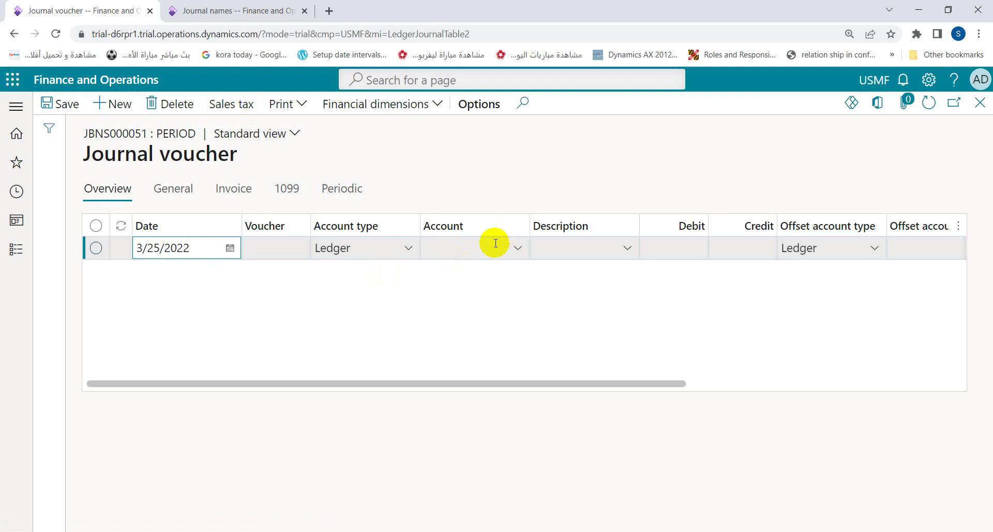
pyautogui.click(496, 243)
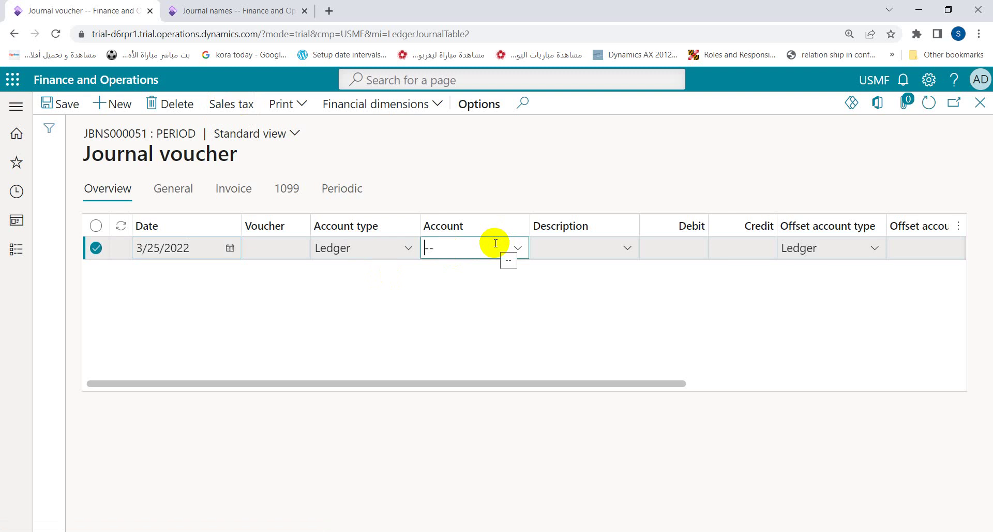
pyautogui.doubleClick(178, 249)
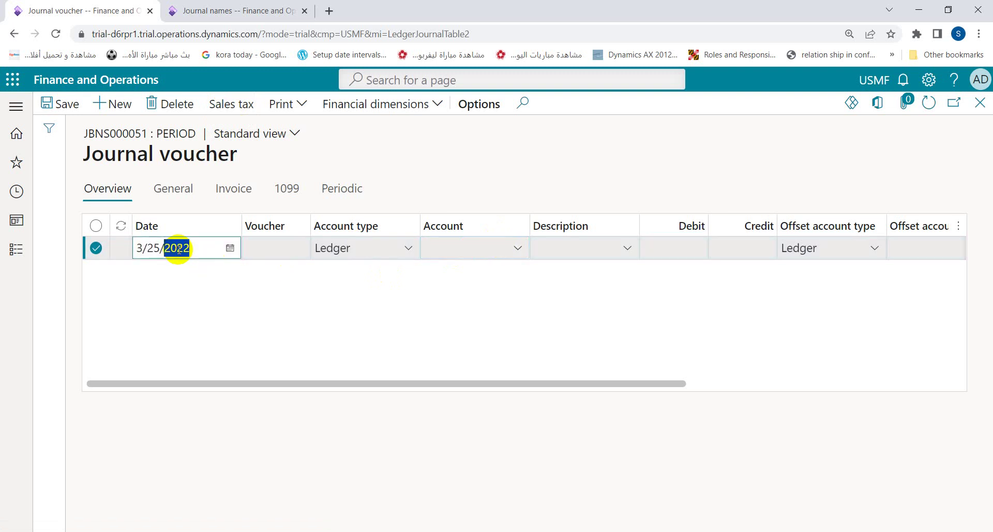
pyautogui.press('BackSpace')
pyautogui.press('BackSpace')
pyautogui.press('BackSpace')
pyautogui.press('BackSpace')
pyautogui.press('BackSpace')
pyautogui.press('BackSpace')
pyautogui.write('03012020')
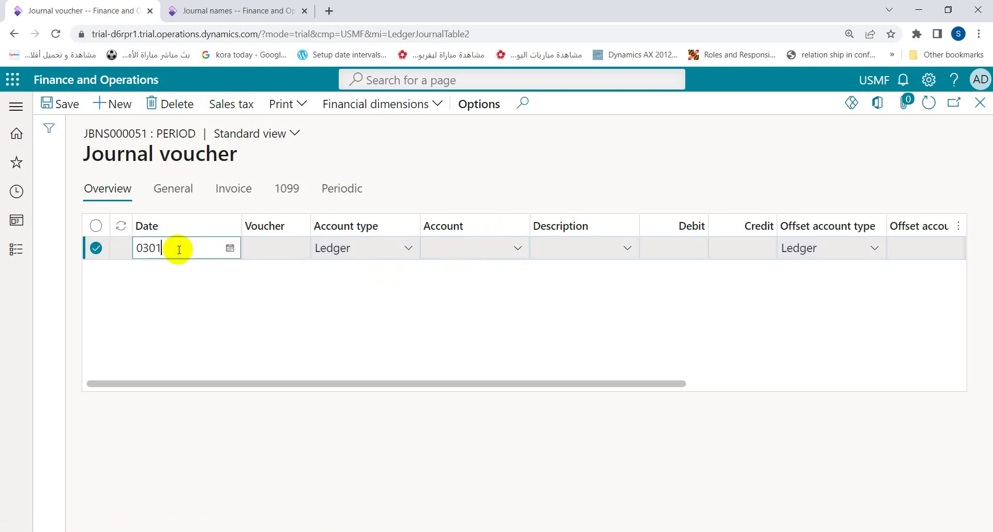
pyautogui.press('BackSpace')
pyautogui.write('2')
pyautogui.press('Tab')
pyautogui.press('Tab')
pyautogui.press('Tab')
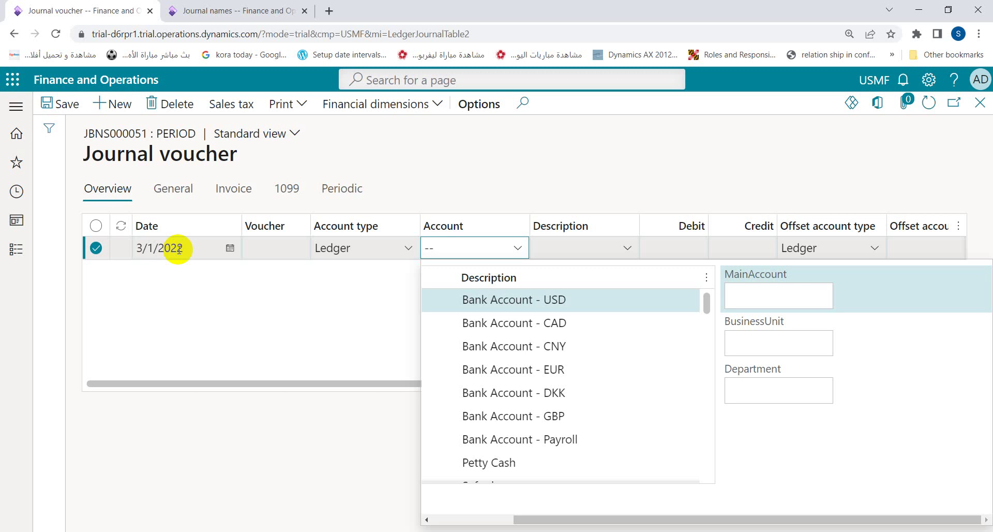
# Set the first voucher line's main account to 600250, Salaries Manufacturing.
pyautogui.write('6')
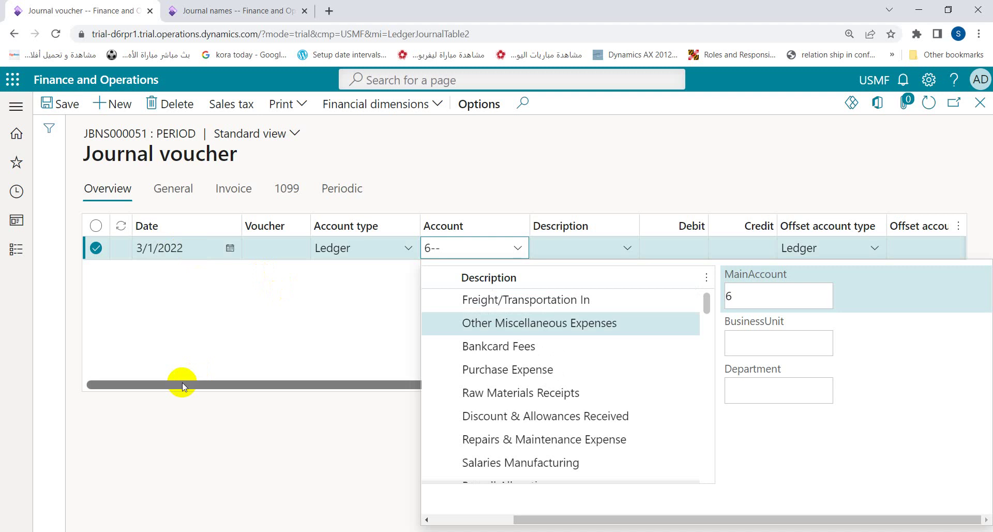
pyautogui.press('Down')
pyautogui.press('Down')
pyautogui.press('Down')
pyautogui.press('Down')
pyautogui.press('Down')
pyautogui.press('Down')
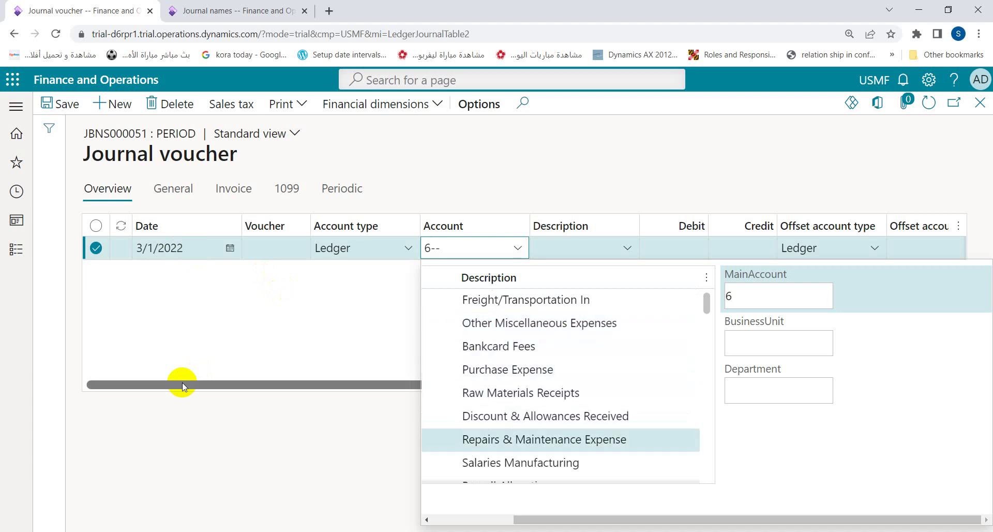
pyautogui.press('Return')
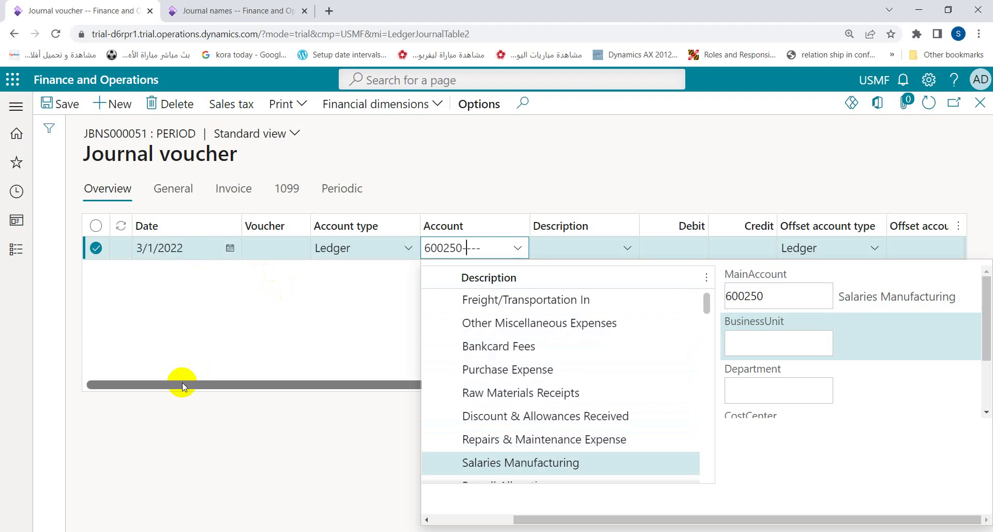
# Complete the first line's account with business unit 004 (IT Consulting Practice) and department 025 (IT Department).
pyautogui.press('Down')
pyautogui.press('Down')
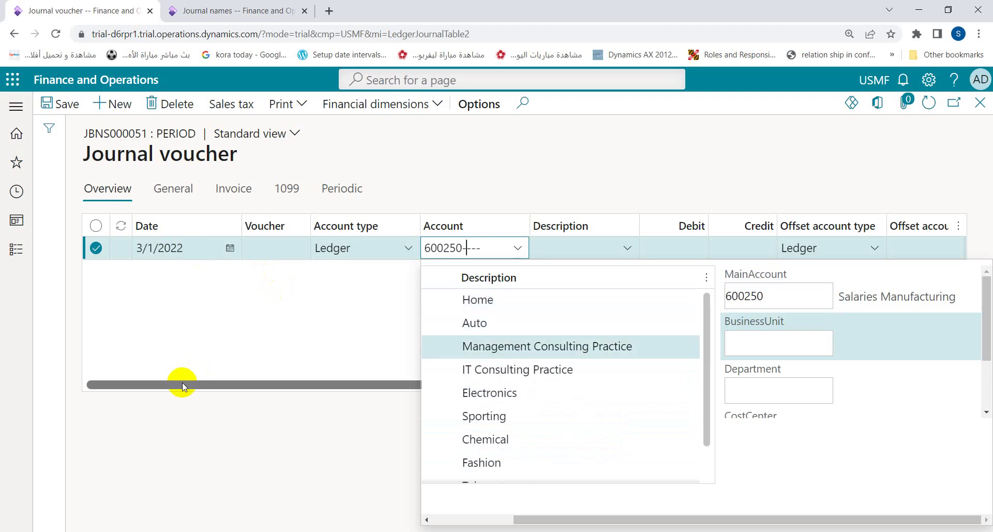
pyautogui.press('Return')
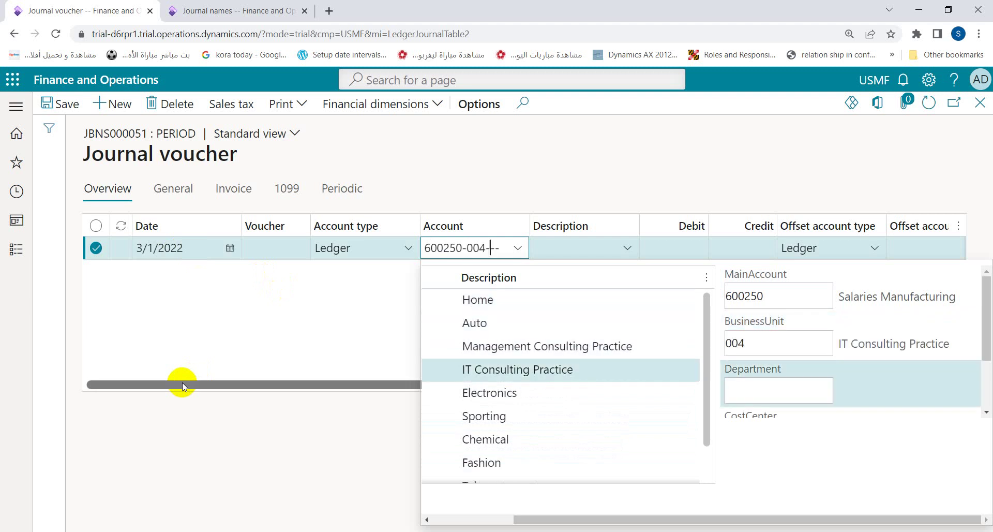
pyautogui.press('Down')
pyautogui.press('Down')
pyautogui.press('Down')
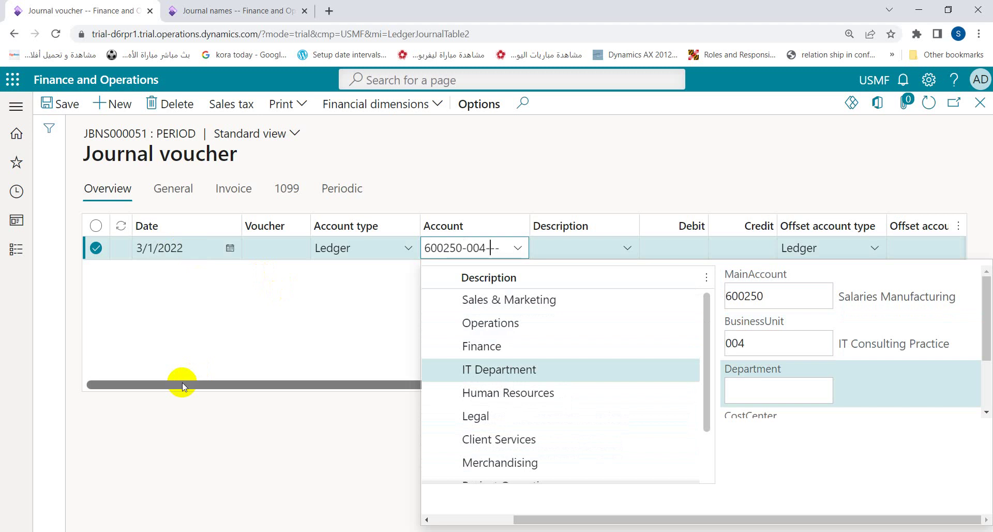
pyautogui.press('Return')
pyautogui.press('Tab')
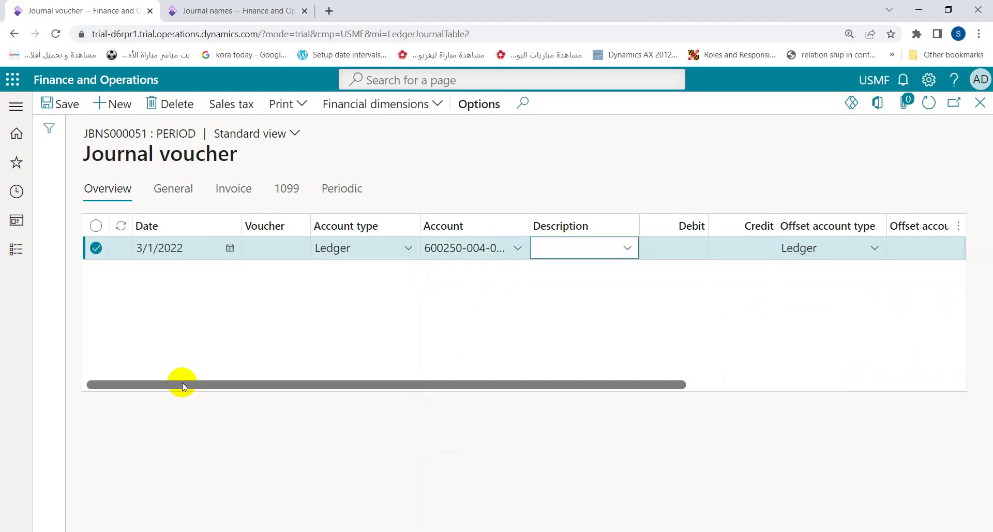
# Enter a debit of 10,000.00 on the first voucher line.
pyautogui.press('Tab')
pyautogui.write('10000')
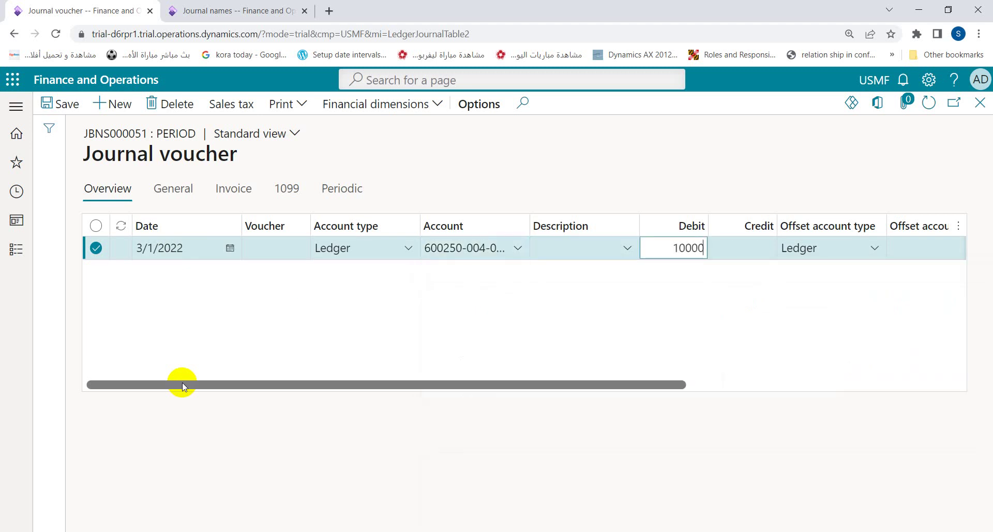
pyautogui.press('Tab')
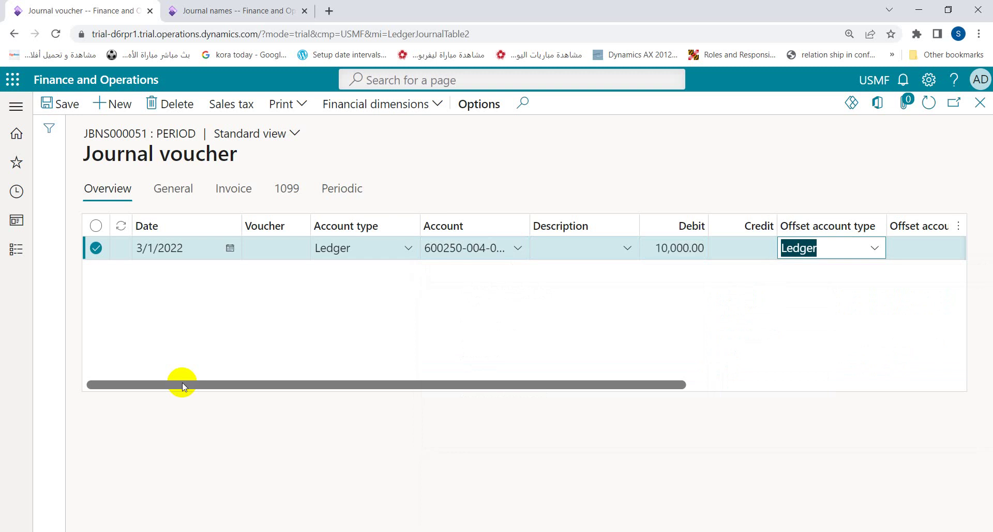
# Add a second ledger voucher line with main account 600120, Freight/Transportation In.
pyautogui.hotkey('alt', 'n')
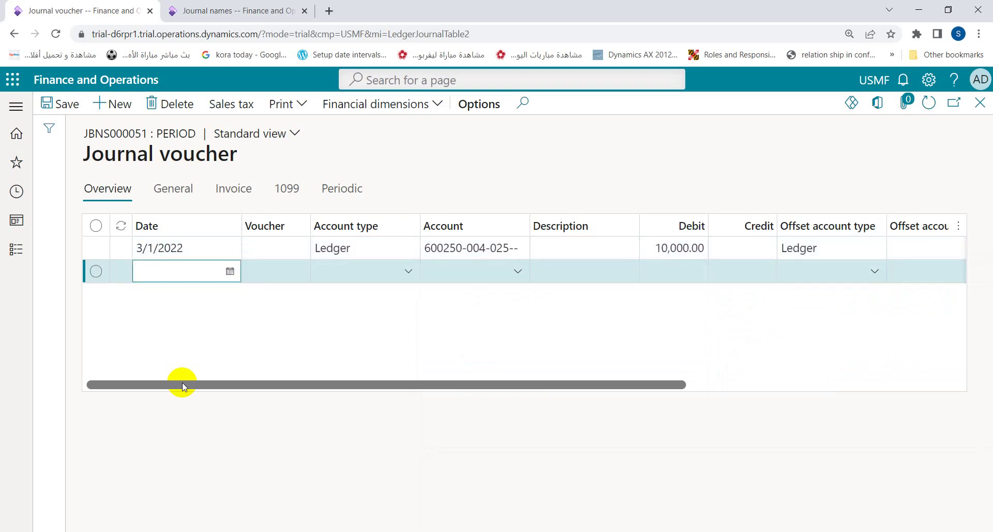
pyautogui.press('Tab')
pyautogui.press('Tab')
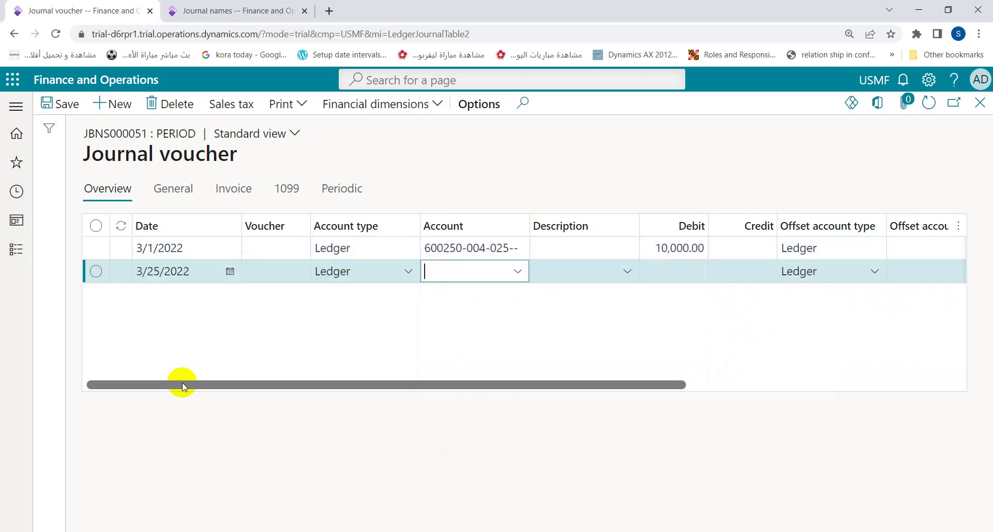
pyautogui.write('6--')
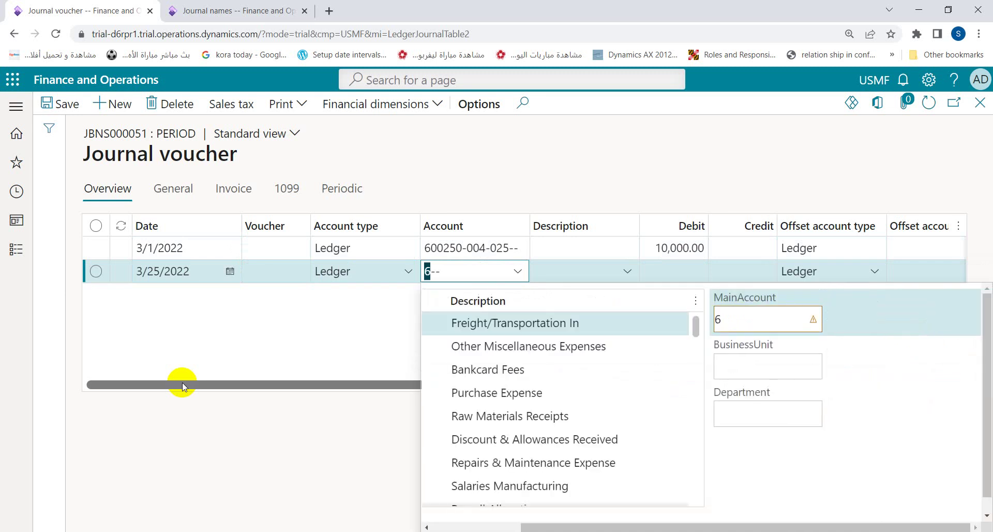
pyautogui.press('Tab')
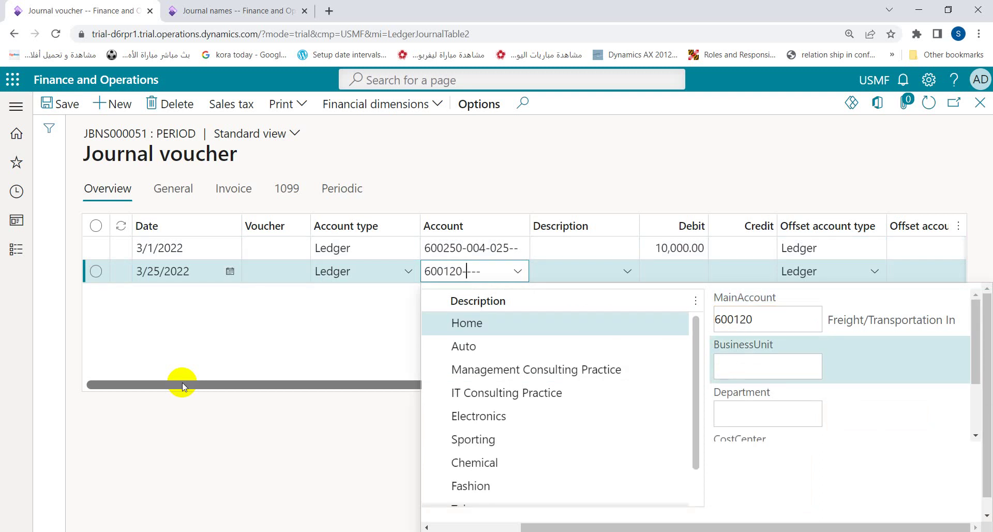
# Assign business unit 004 (IT Consulting Practice) and department 025 (IT Department) to the second line's account.
pyautogui.press('Down')
pyautogui.press('Down')
pyautogui.press('Down')
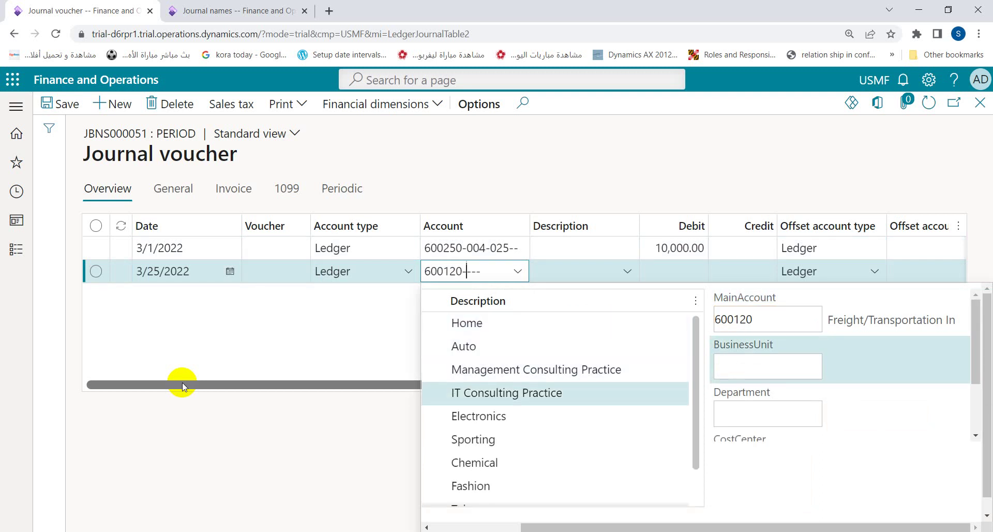
pyautogui.press('Tab')
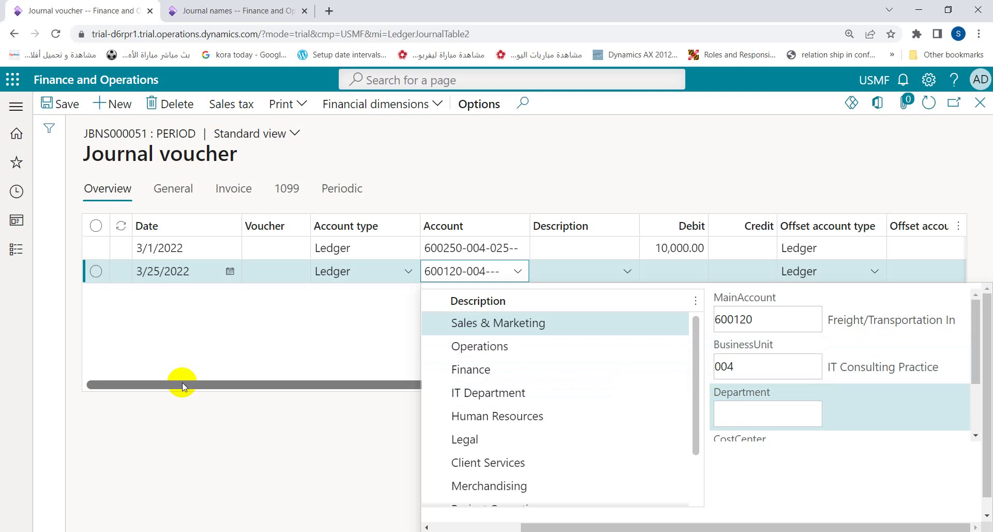
pyautogui.press('Down')
pyautogui.press('Down')
pyautogui.press('Down')
pyautogui.press('Tab')
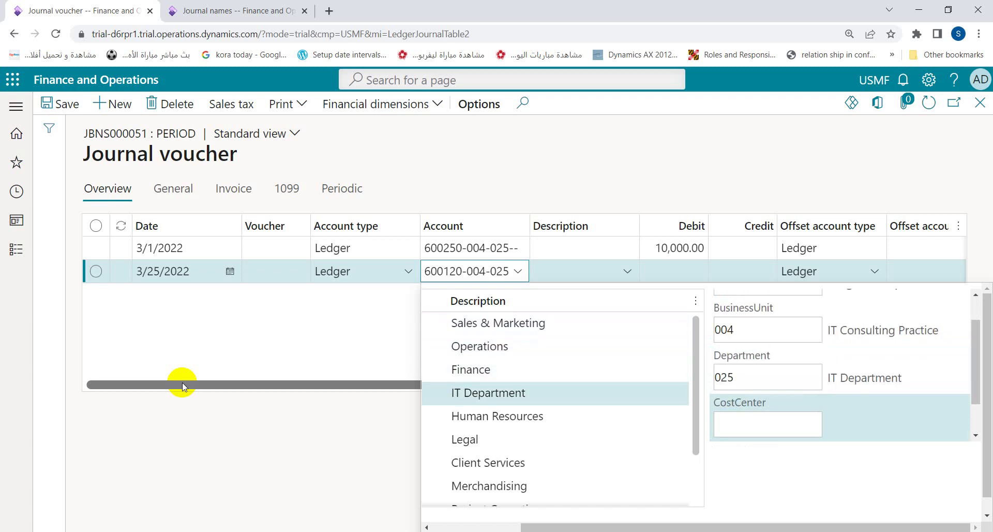
# Enter a debit of 2,000.00 on the second voucher line.
pyautogui.press('Tab')
pyautogui.press('Tab')
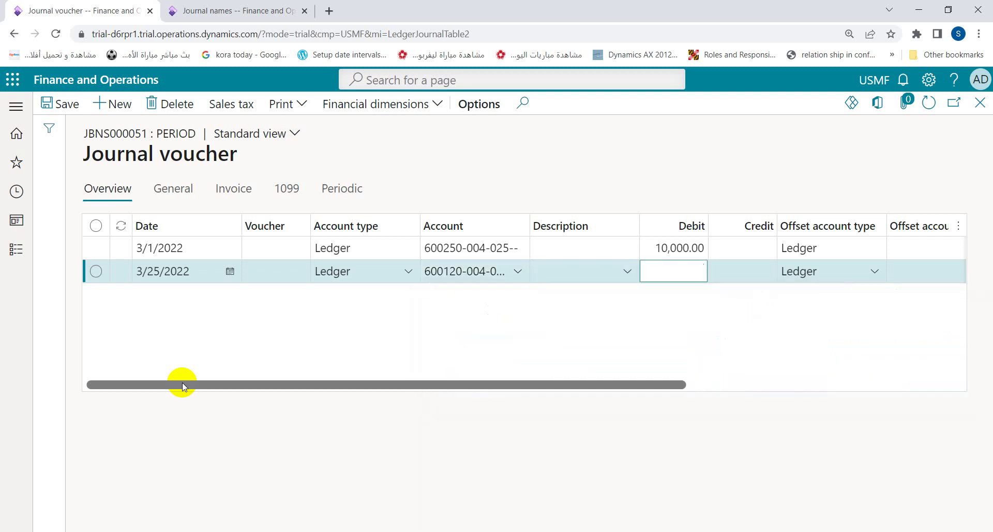
pyautogui.write('2000')
# Add a third ledger voucher line with main account 110180, Petty Cash.
pyautogui.press('Down')
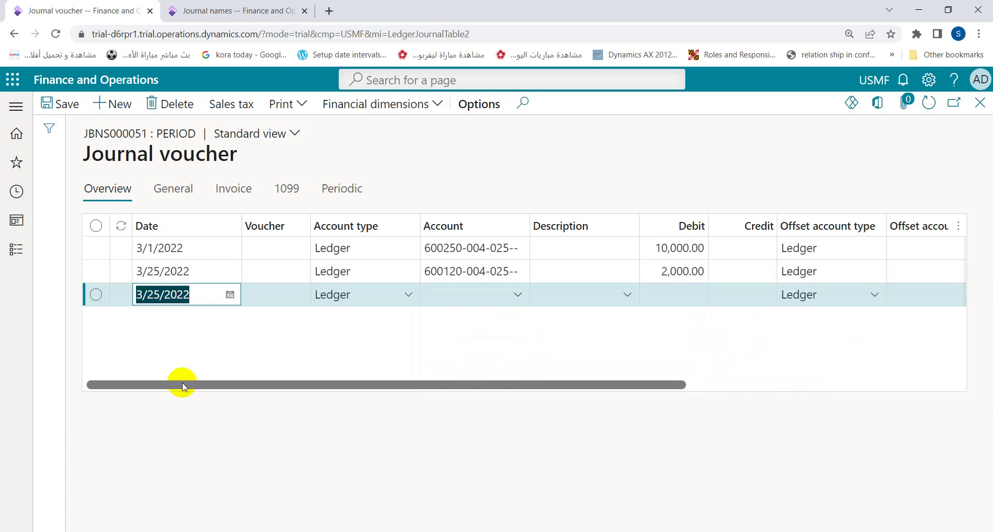
pyautogui.press('Tab')
pyautogui.press('Tab')
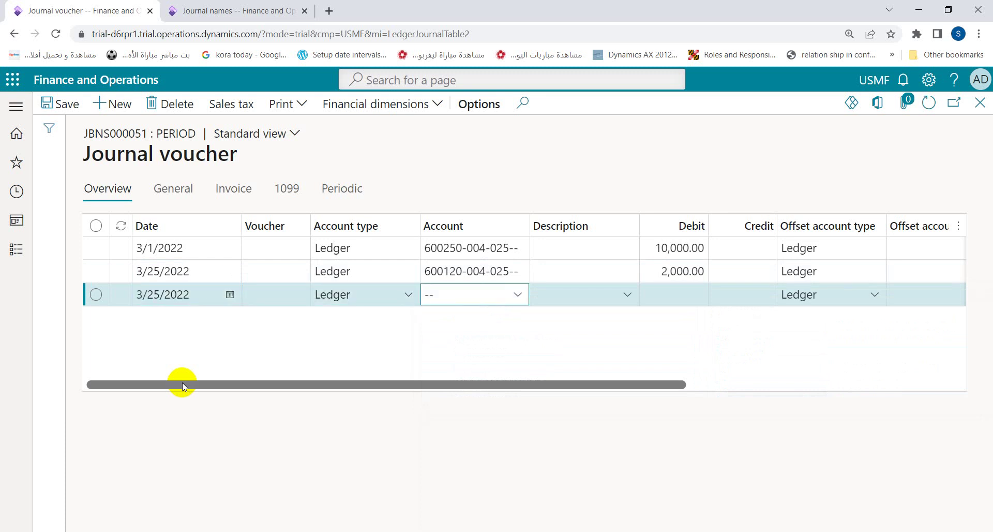
pyautogui.hotkey('alt', 'Down')
pyautogui.press('Down')
pyautogui.press('Down')
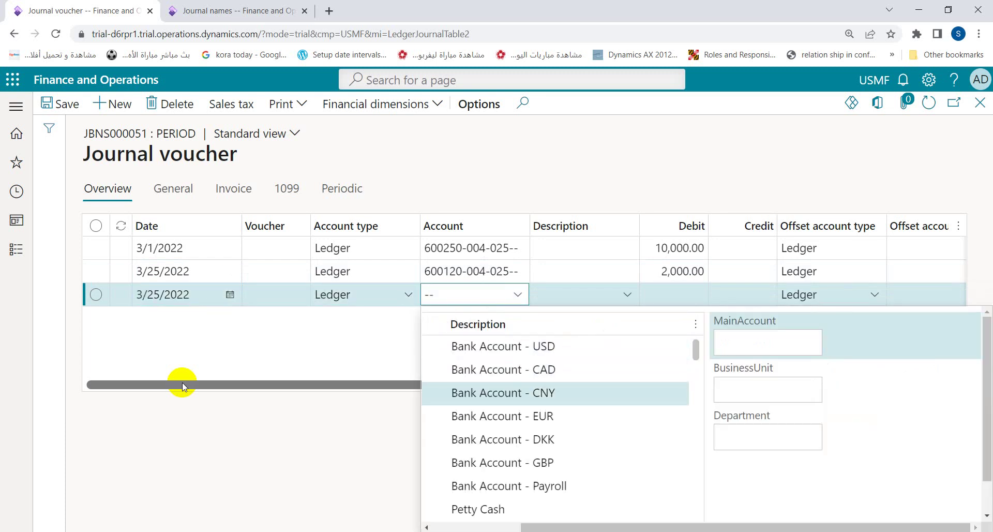
pyautogui.press('Down')
pyautogui.press('Down')
pyautogui.press('Down')
pyautogui.press('Down')
pyautogui.press('Down')
pyautogui.press('Return')
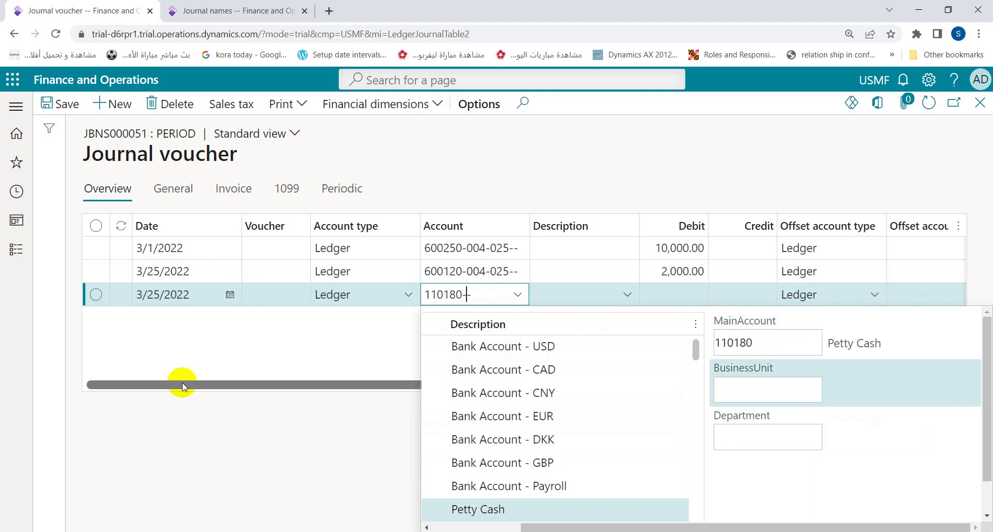
pyautogui.press('Tab')
pyautogui.press('Tab')
pyautogui.press('Tab')
pyautogui.press('Tab')
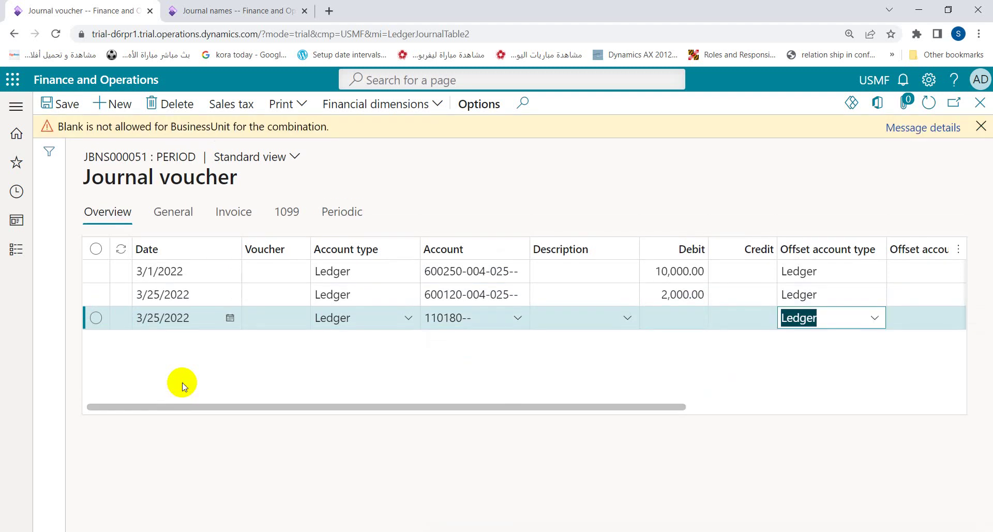
# Add business unit 004 (IT Consulting Practice) and department 025 to the Petty Cash line's account.
pyautogui.click(461, 319)
pyautogui.press('Tab')
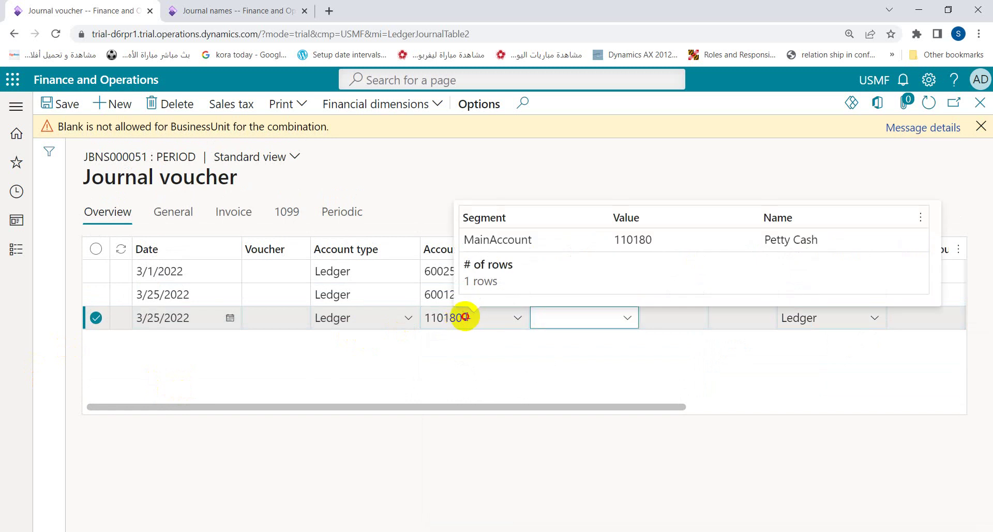
pyautogui.click(466, 317)
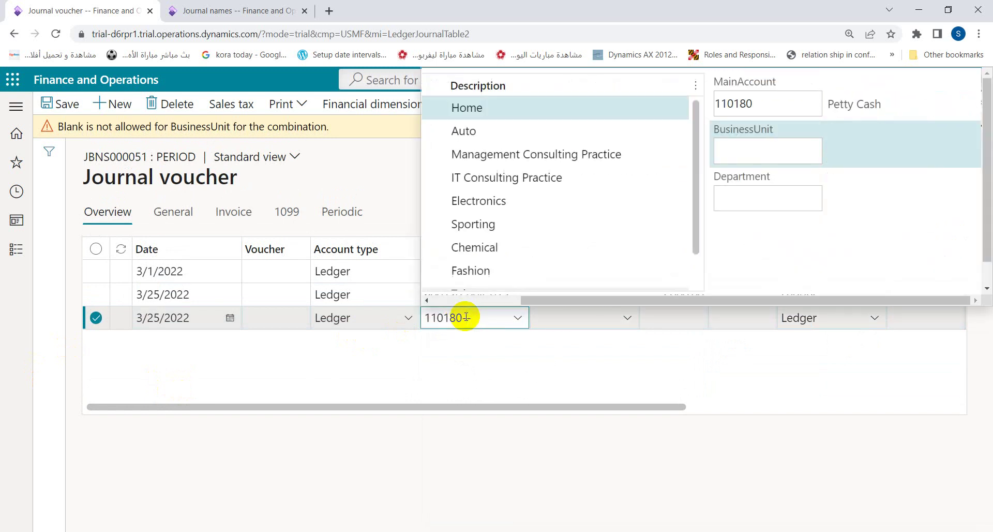
pyautogui.press('Down')
pyautogui.press('Down')
pyautogui.press('Down')
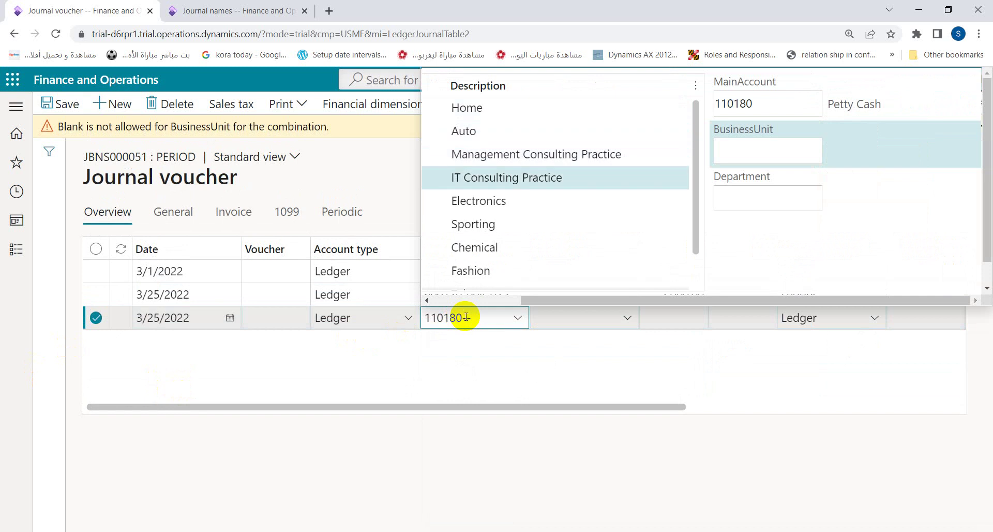
pyautogui.press('Tab')
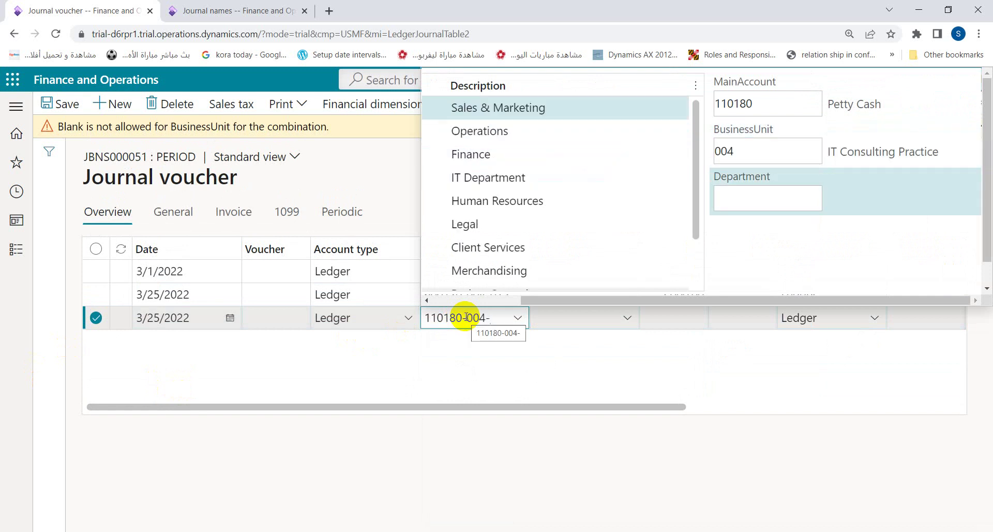
pyautogui.press('Down')
pyautogui.press('Down')
pyautogui.press('Down')
pyautogui.press('Tab')
pyautogui.press('Tab')
pyautogui.press('Tab')
pyautogui.press('Tab')
pyautogui.press('Tab')
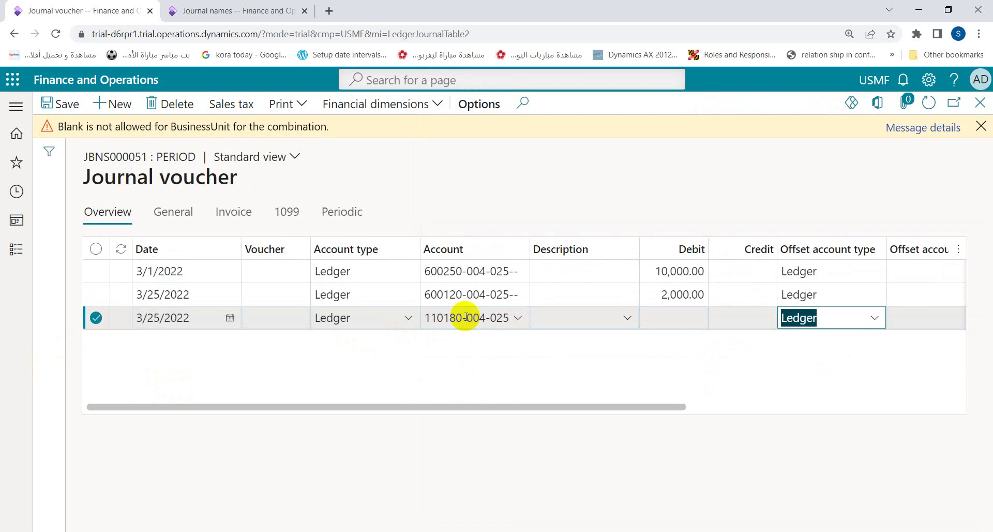
# Enter a credit of 12,000.00 on the Petty Cash line and dismiss the warning message.
pyautogui.click(740, 321)
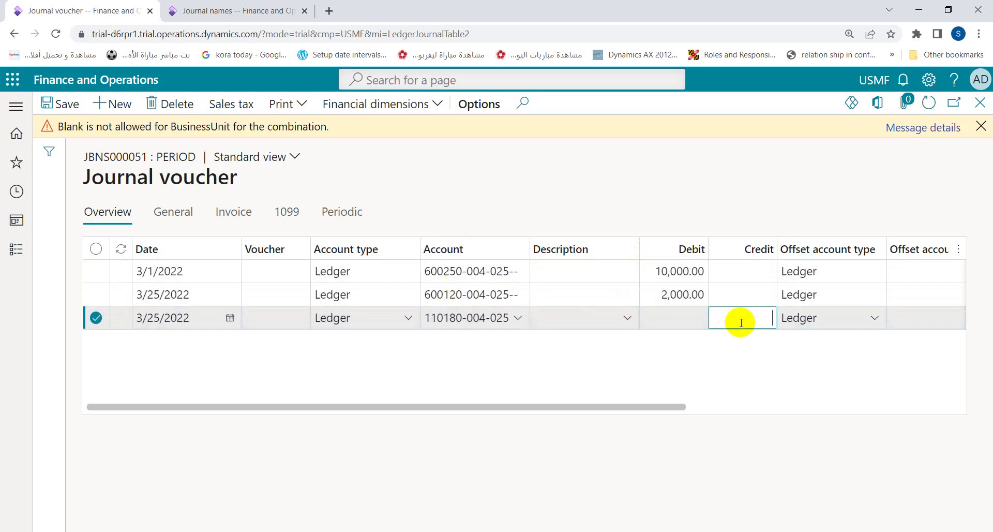
pyautogui.write('12000')
pyautogui.press('Tab')
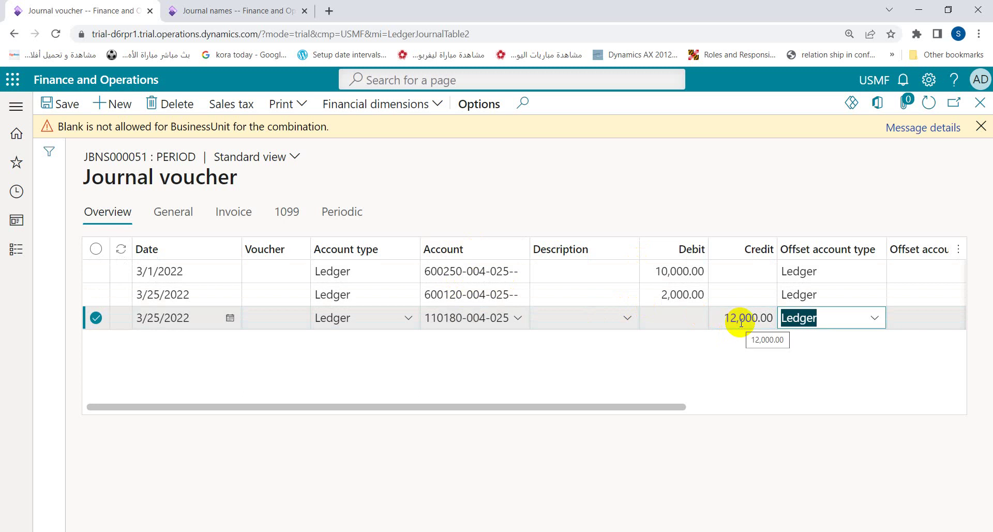
pyautogui.click(981, 126)
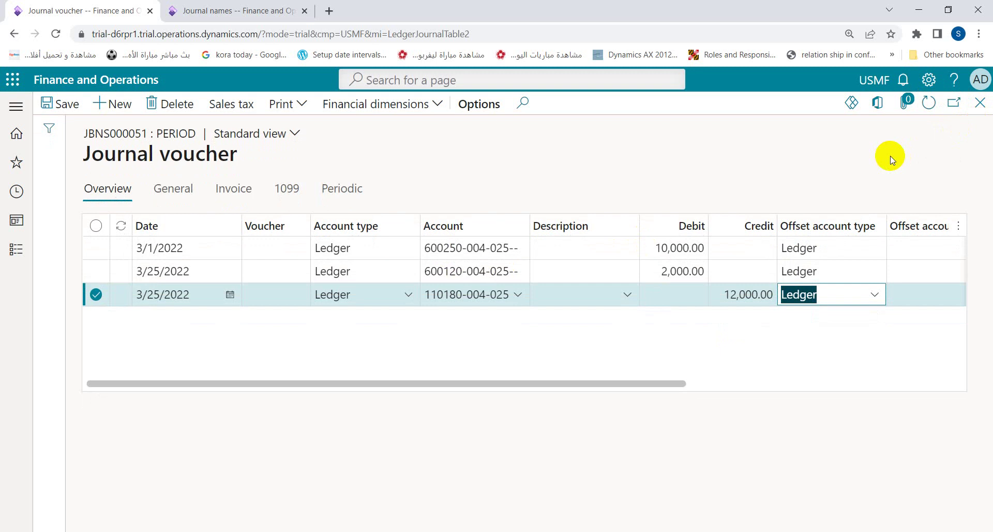
# Set the dates of the second and third voucher lines to 3/1/2022.
pyautogui.click(153, 268)
pyautogui.doubleClick(152, 268)
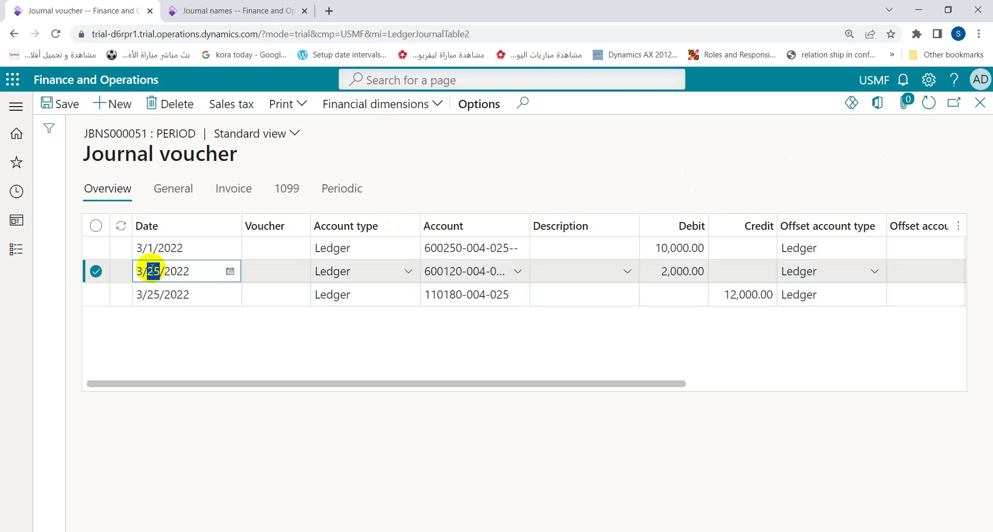
pyautogui.write('01')
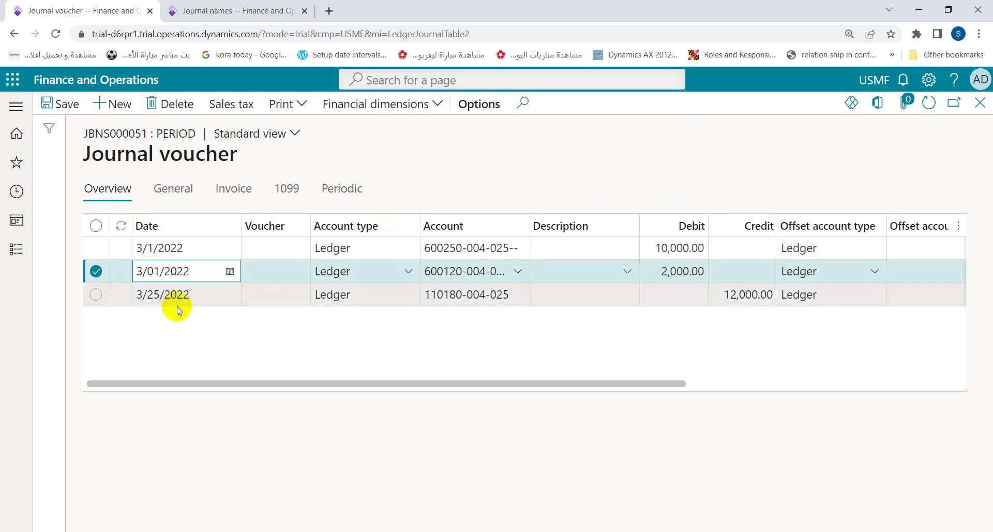
pyautogui.click(159, 296)
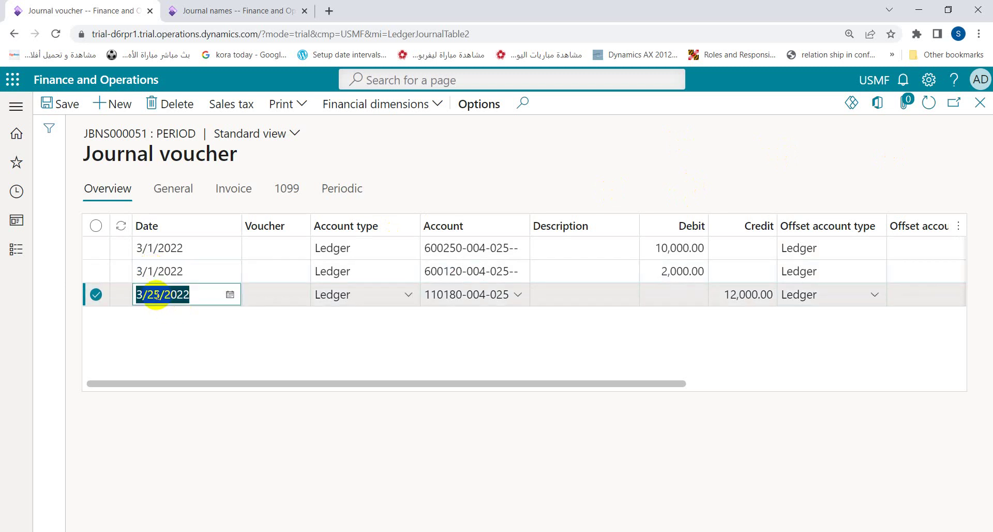
pyautogui.doubleClick(155, 295)
pyautogui.write('01')
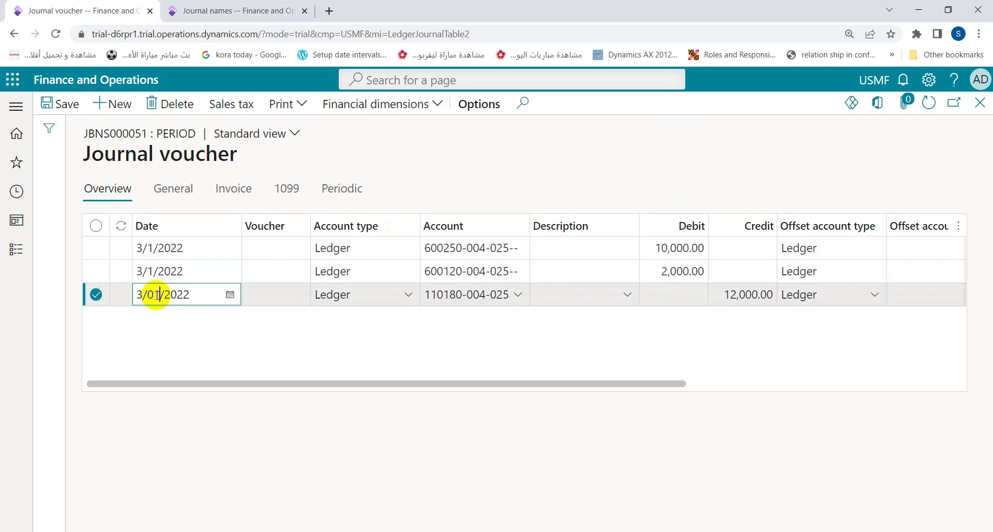
pyautogui.press('Up')
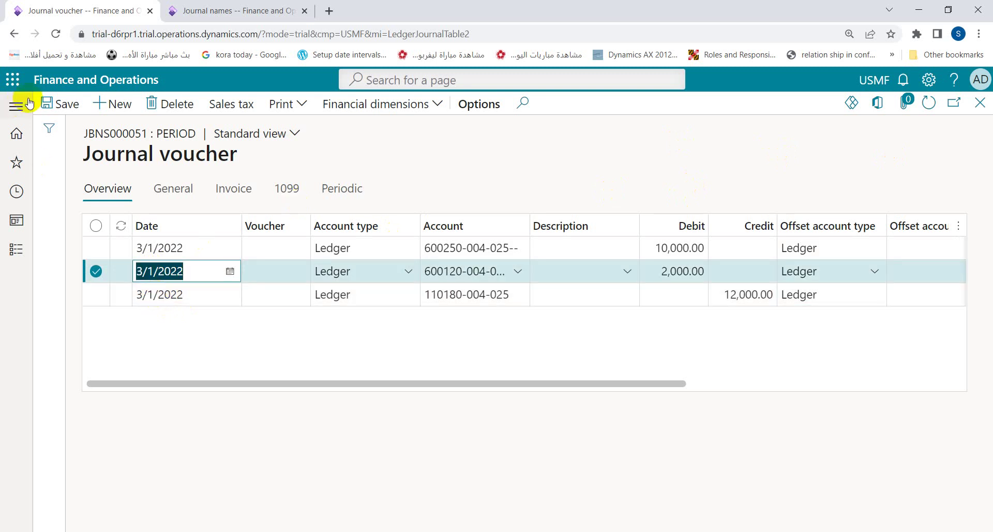
# Save the periodic journal's voucher lines and open the General journals list in the other browser tab.
pyautogui.click(58, 107)
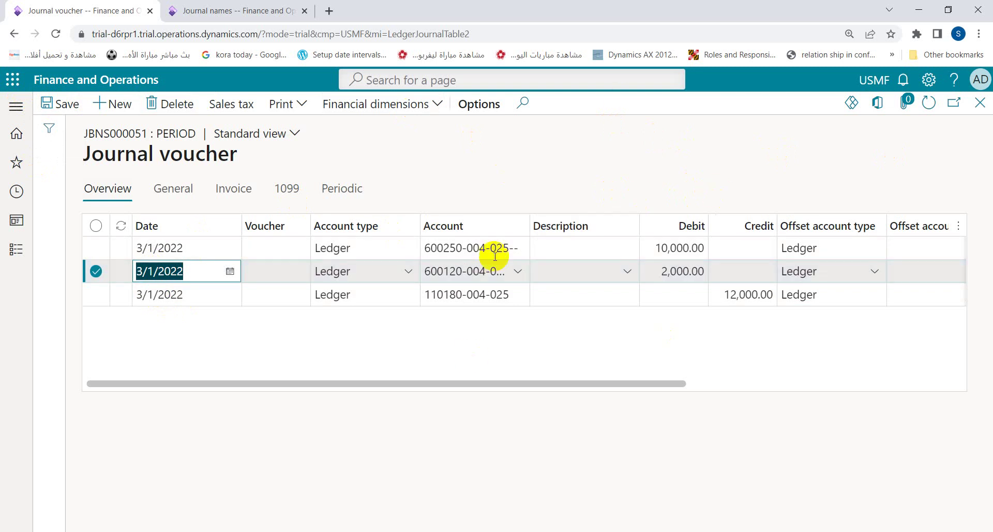
pyautogui.click(228, 8)
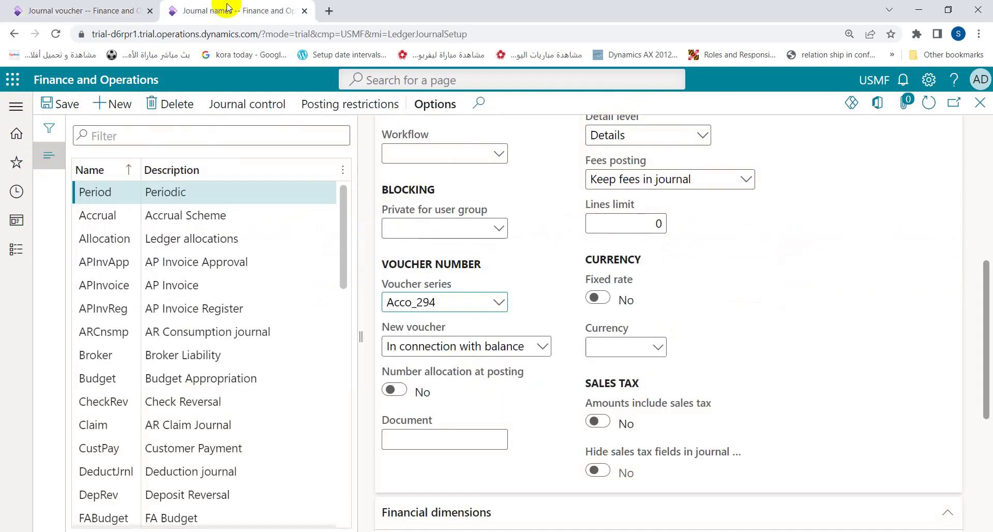
pyautogui.click(981, 103)
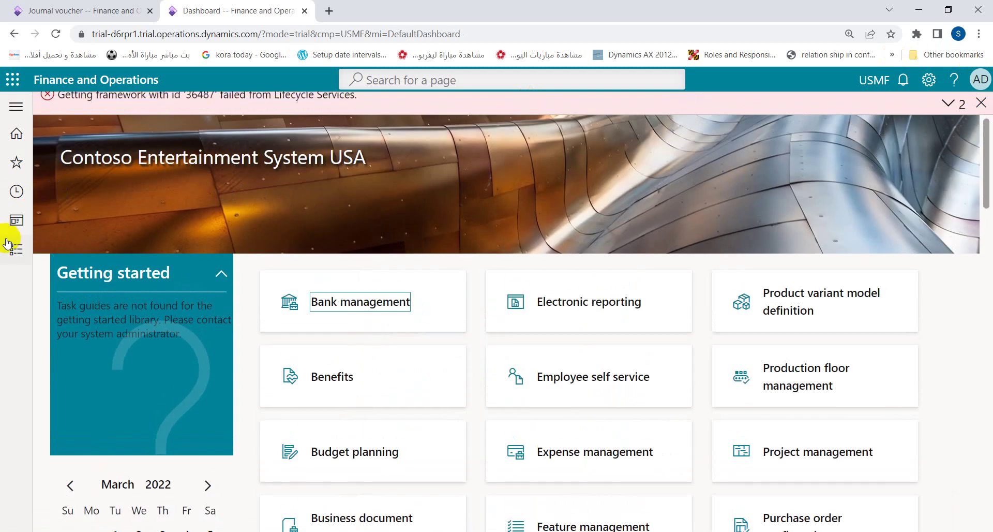
pyautogui.click(7, 246)
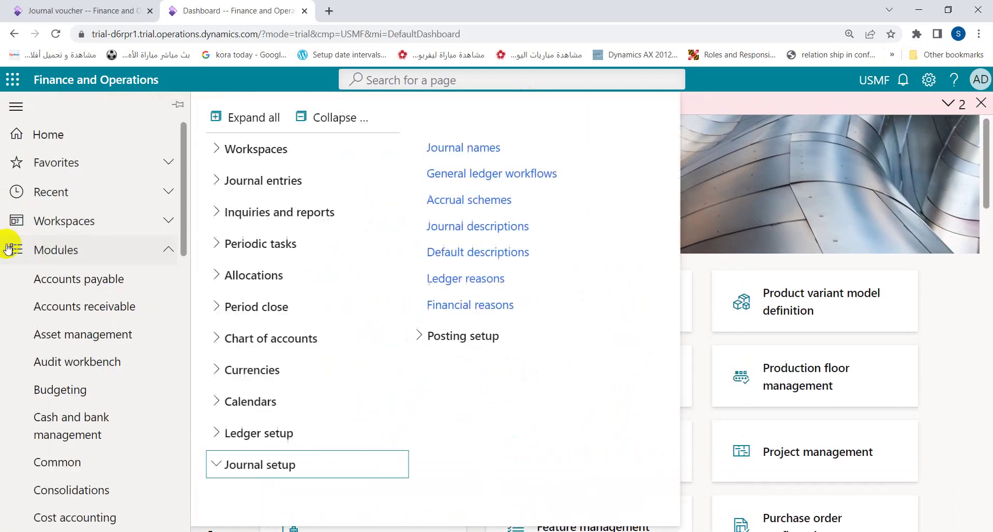
pyautogui.click(284, 181)
pyautogui.click(280, 212)
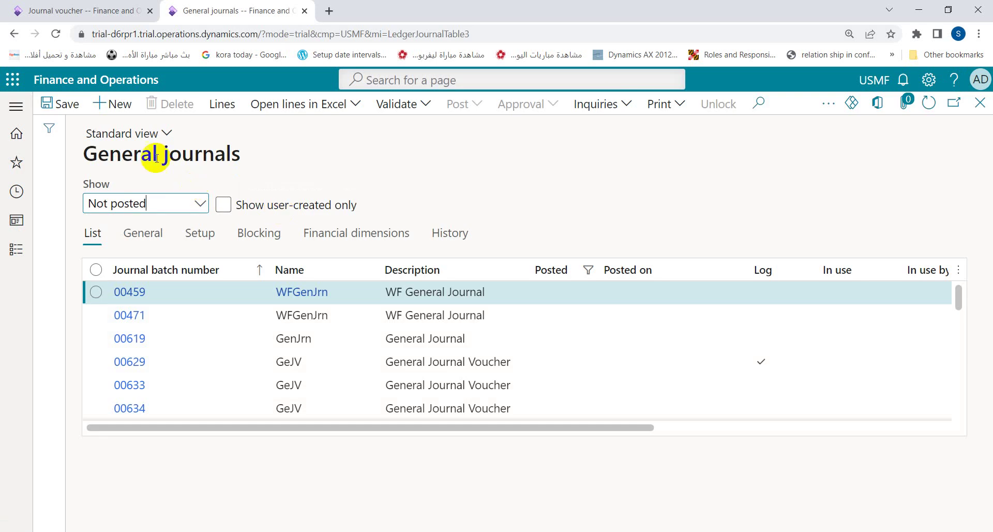
# Create a new general journal with the journal name GenJrn and open its voucher lines.
pyautogui.hotkey('alt', 'n')
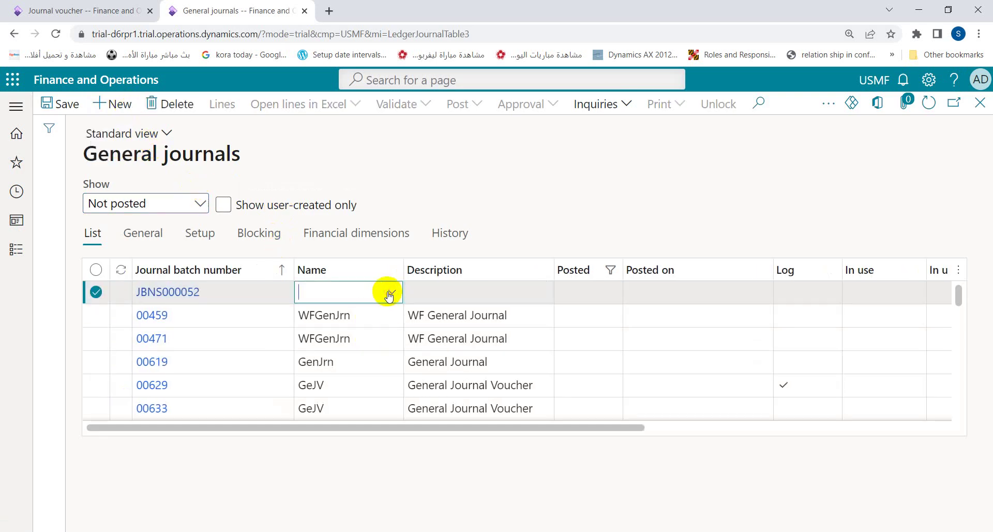
pyautogui.click(389, 293)
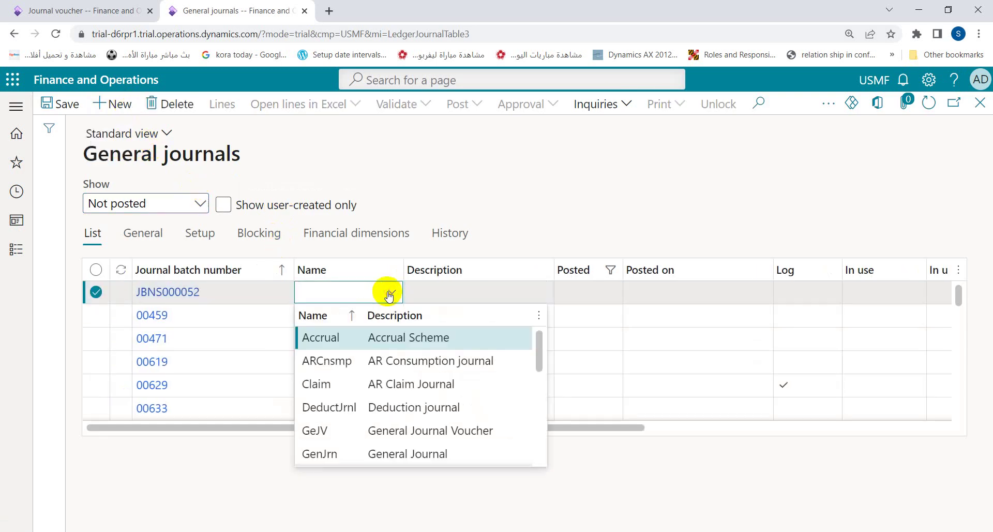
pyautogui.click(329, 455)
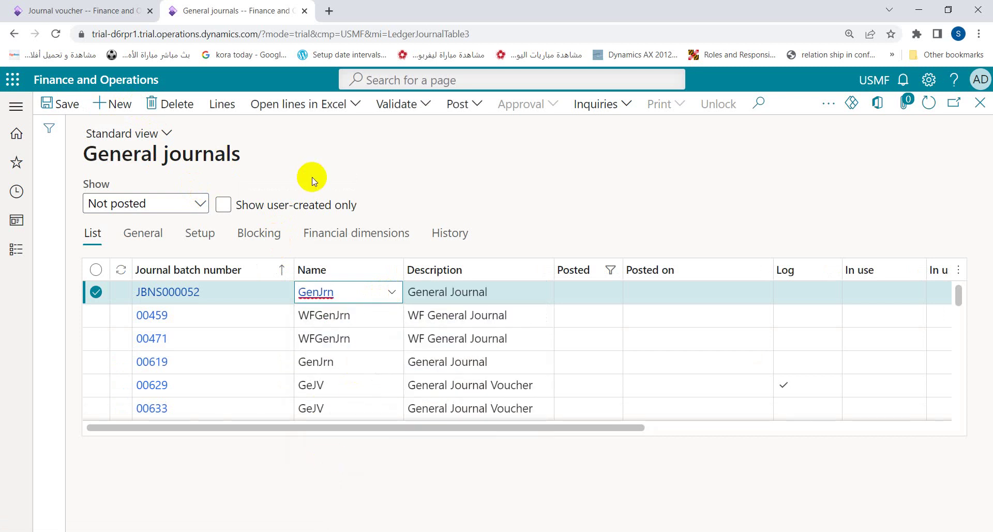
pyautogui.click(229, 111)
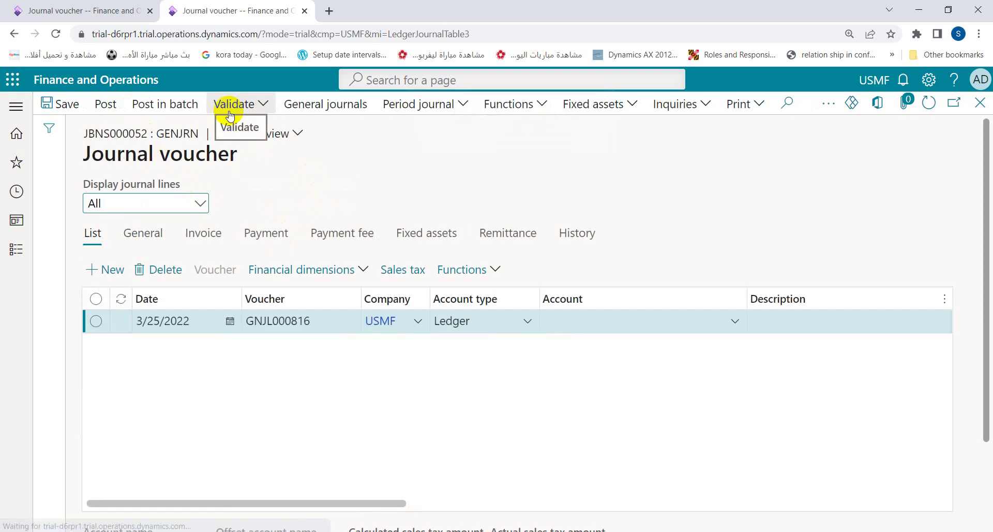
# Start retrieving a period journal with To date 3/1/2022 and periodic journal number JBNS000051.
pyautogui.click(456, 107)
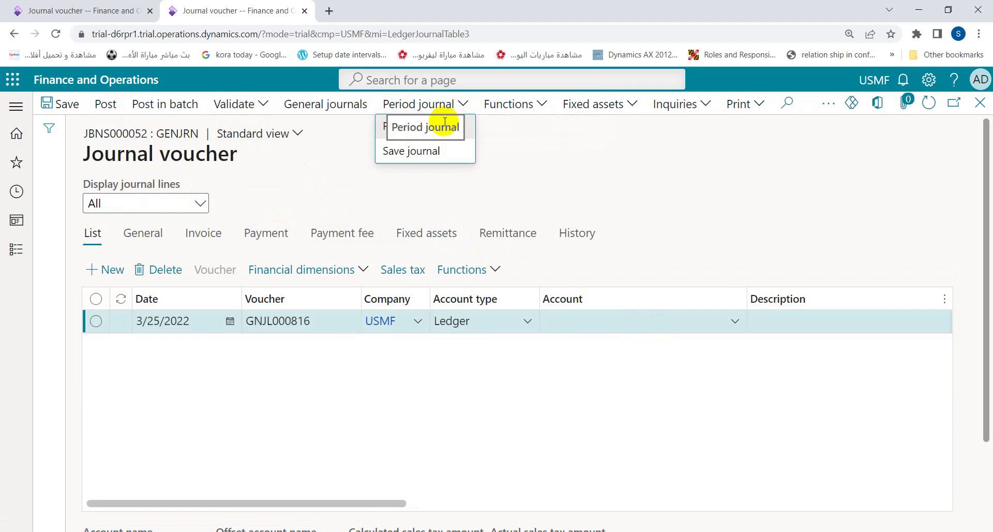
pyautogui.click(387, 129)
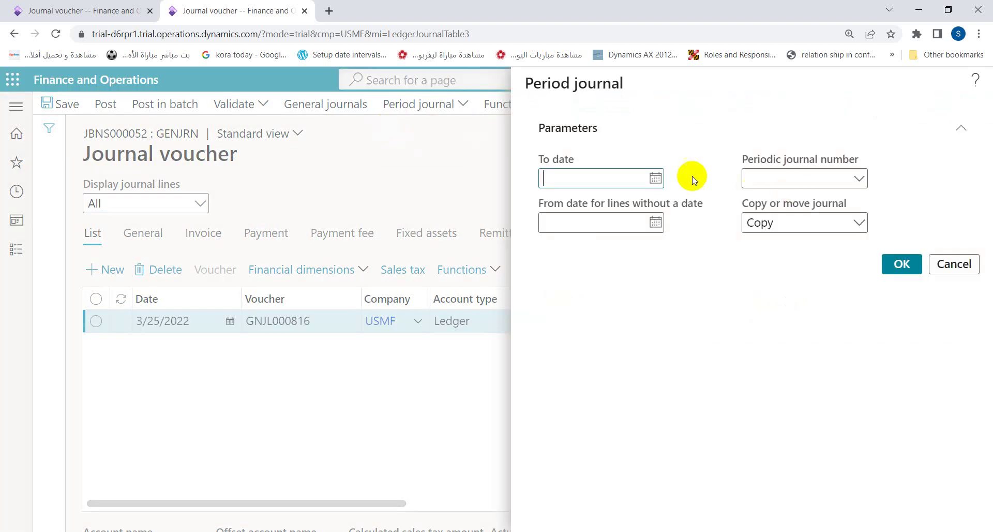
pyautogui.click(618, 178)
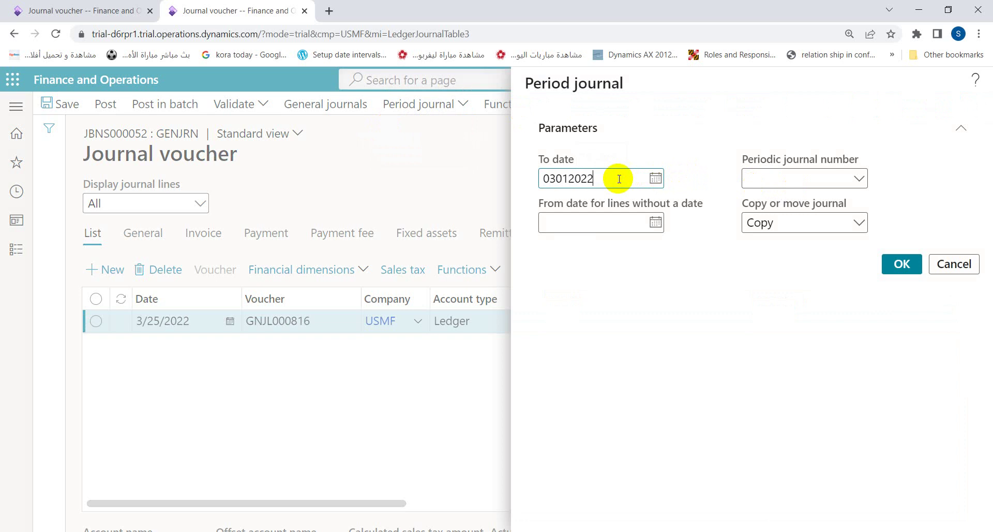
pyautogui.press('Tab')
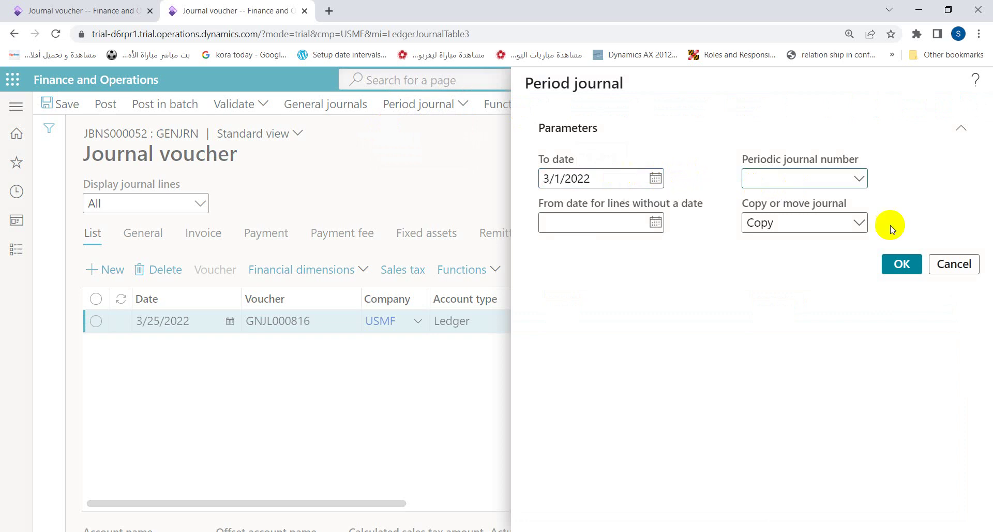
pyautogui.click(860, 176)
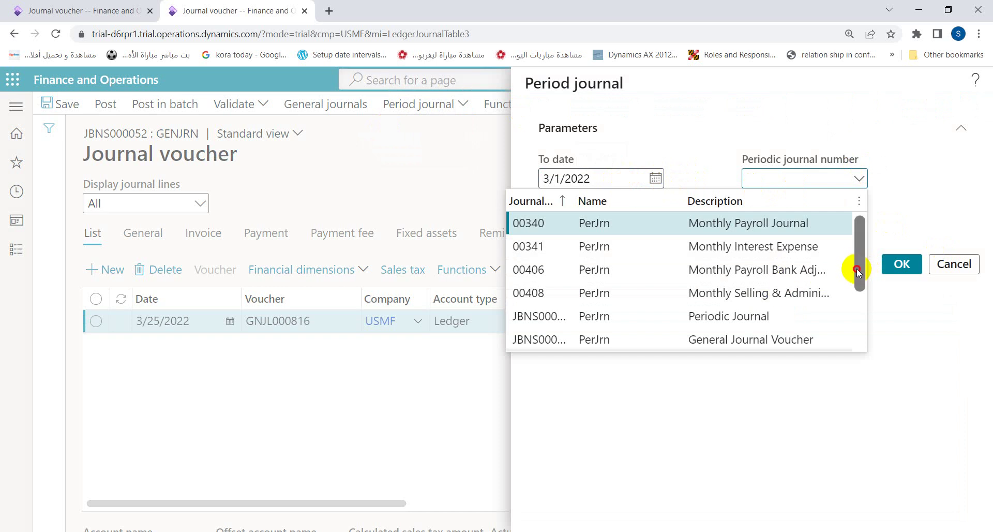
pyautogui.moveTo(858, 267); pyautogui.dragTo(852, 366)
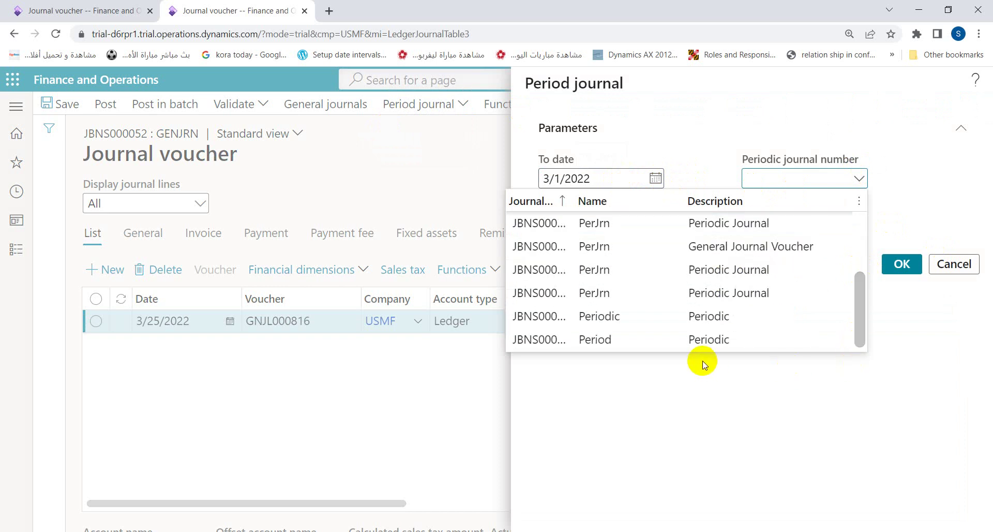
pyautogui.click(672, 339)
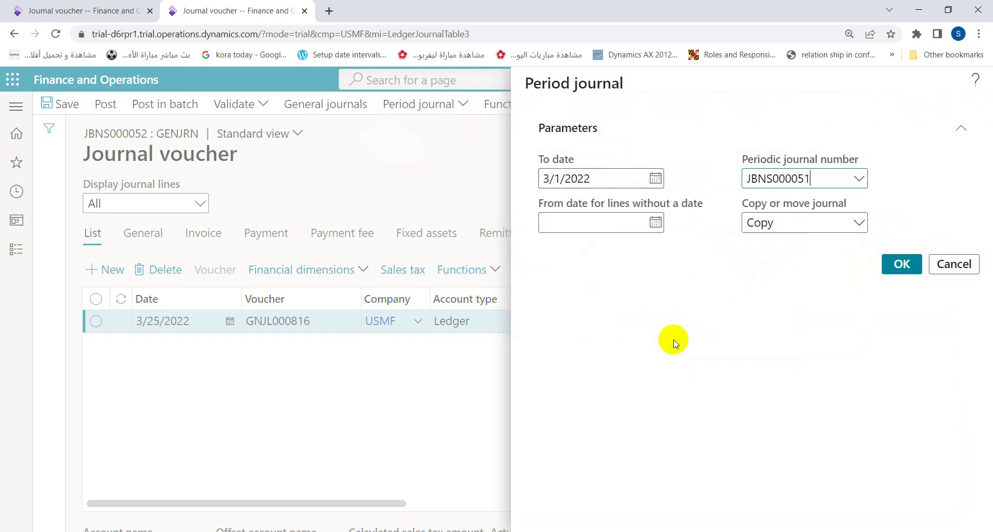
# Choose Copy as the transfer method and run the retrieval of the periodic journal lines.
pyautogui.click(858, 224)
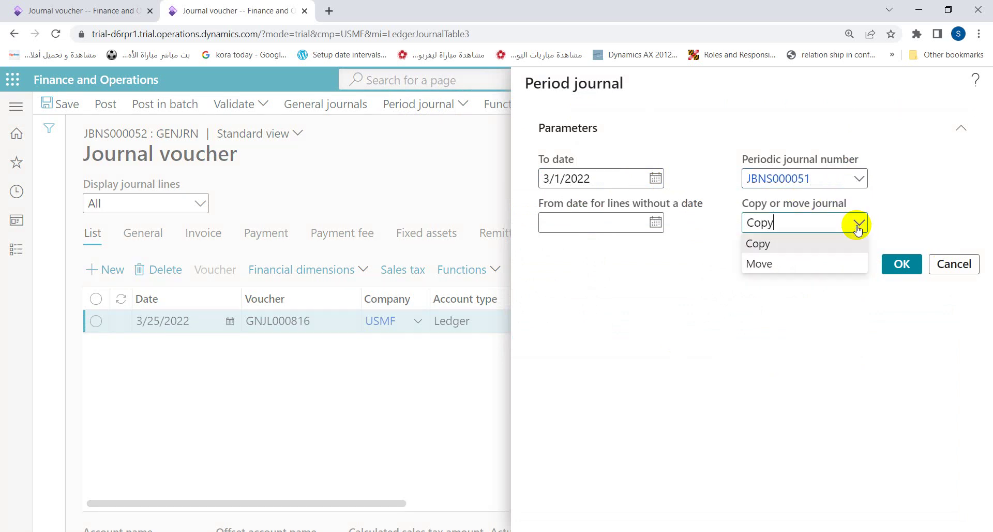
pyautogui.click(823, 244)
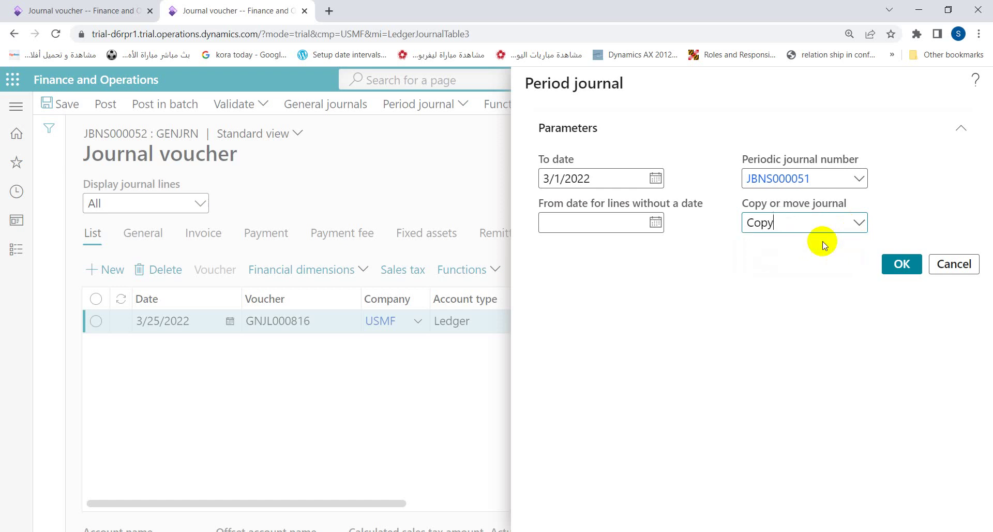
pyautogui.click(900, 270)
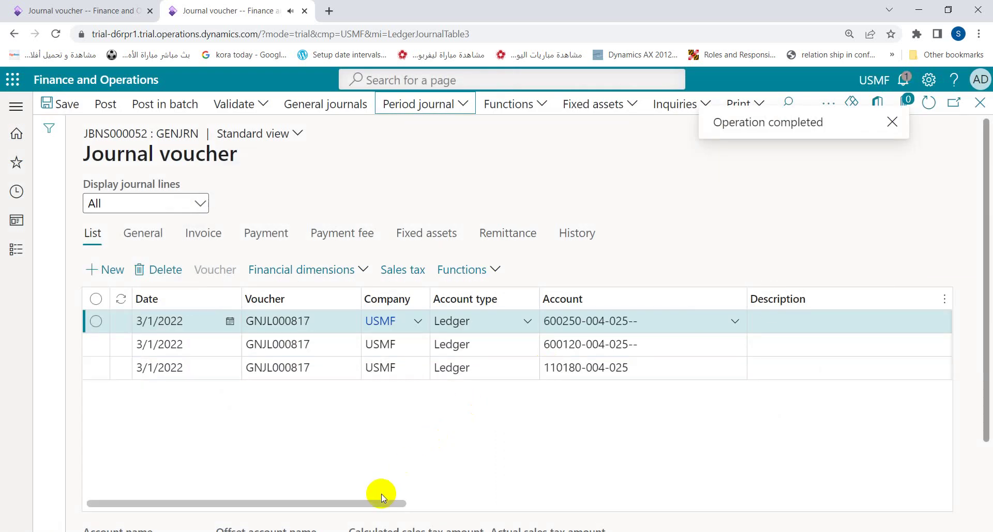
pyautogui.moveTo(375, 499); pyautogui.dragTo(339, 512)
pyautogui.rightClick(343, 516)
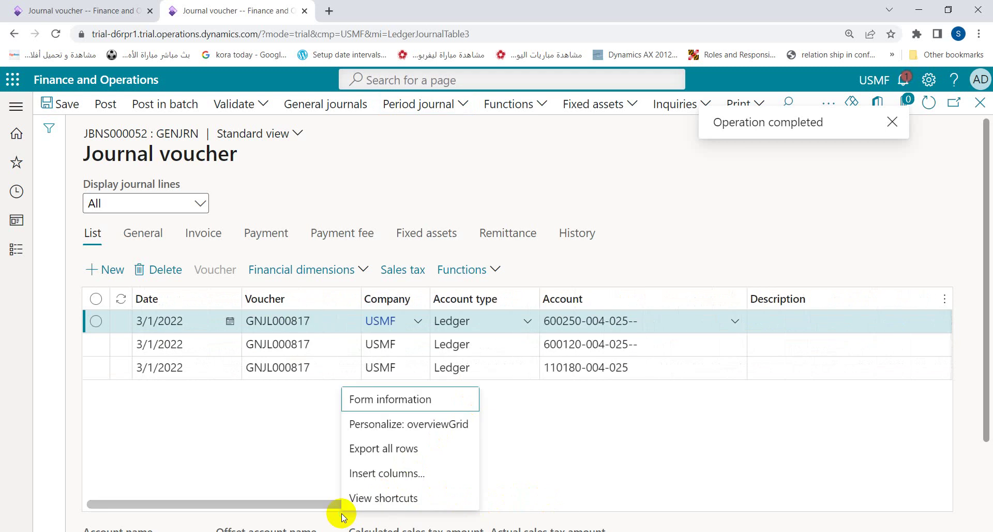
pyautogui.click(607, 468)
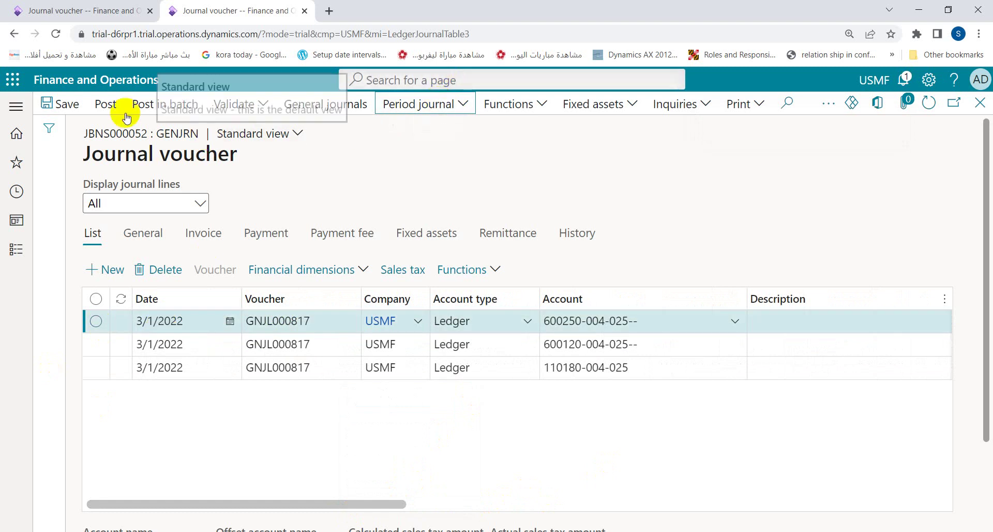
# Post the general journal, dismiss the notification and return to the General journals list.
pyautogui.click(111, 108)
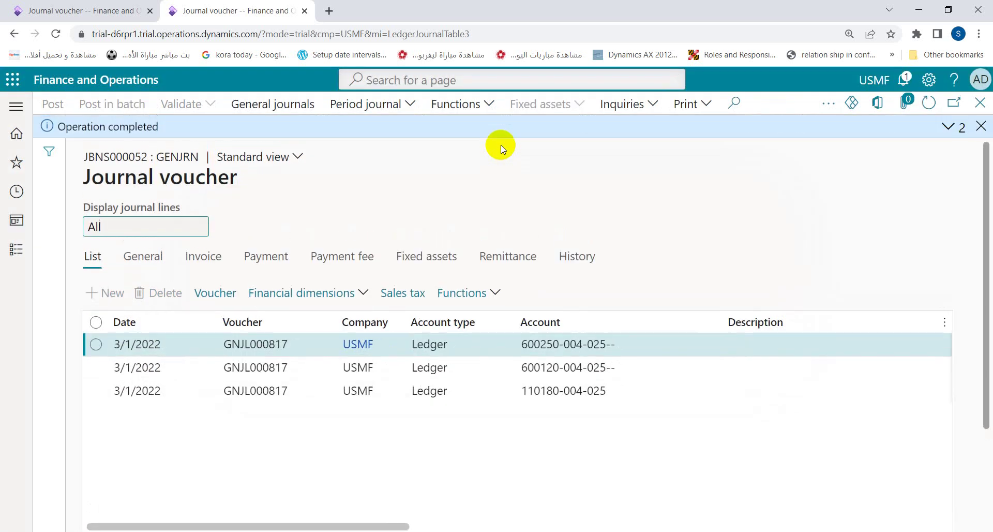
pyautogui.click(980, 126)
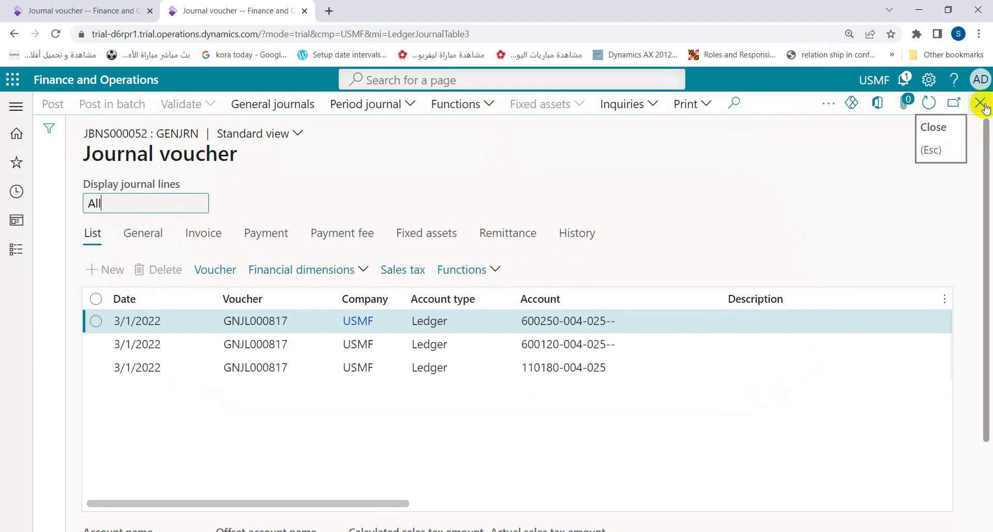
pyautogui.click(980, 102)
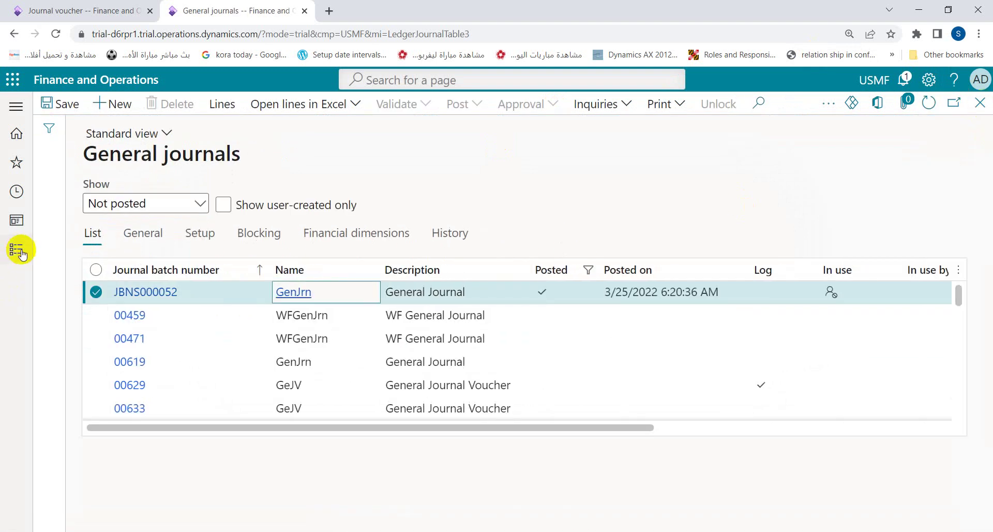
# Add another general journal to the list with the journal name GenJrn.
pyautogui.click(120, 106)
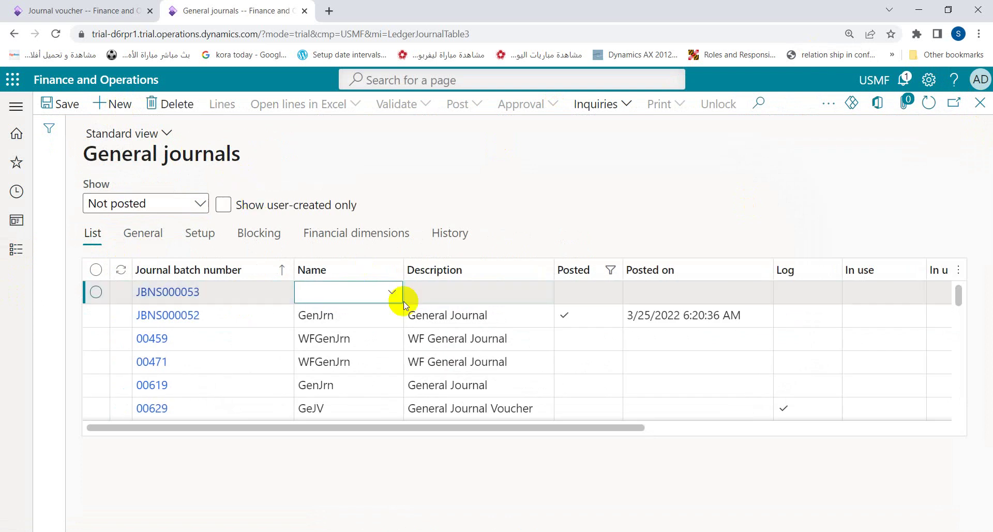
pyautogui.click(393, 294)
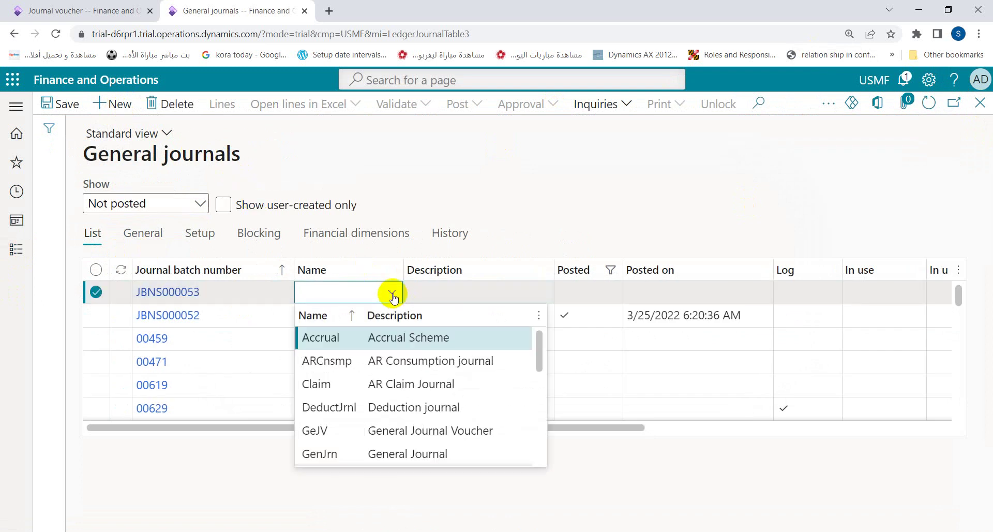
pyautogui.click(328, 451)
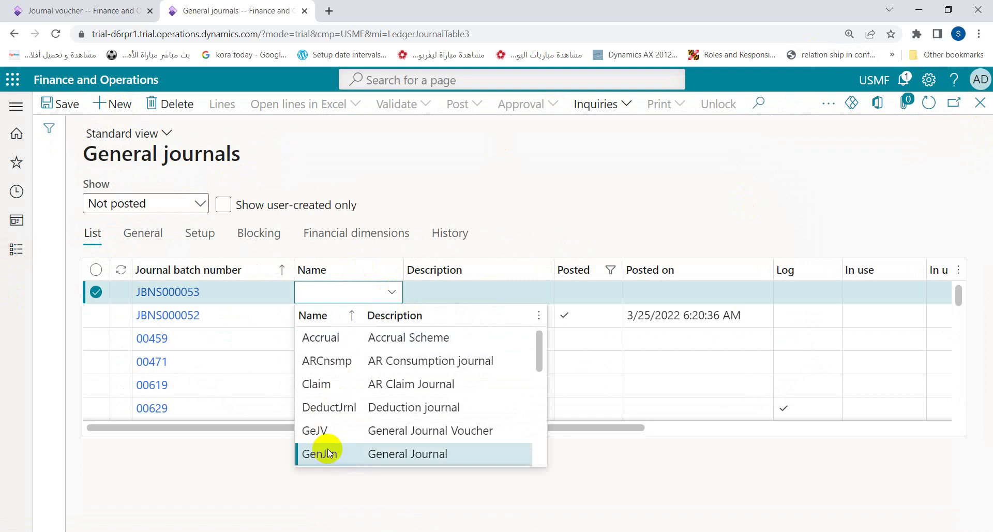
# Return to the periodic journal's voucher lines and try to set the unit of the 10,000.00 debit line to Months.
pyautogui.click(80, 11)
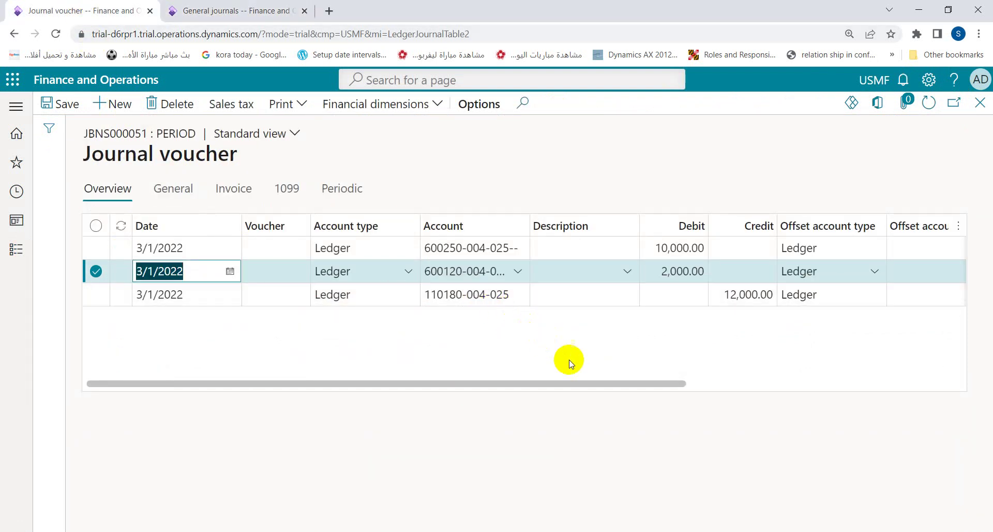
pyautogui.moveTo(567, 383); pyautogui.dragTo(886, 361)
pyautogui.rightClick(886, 361)
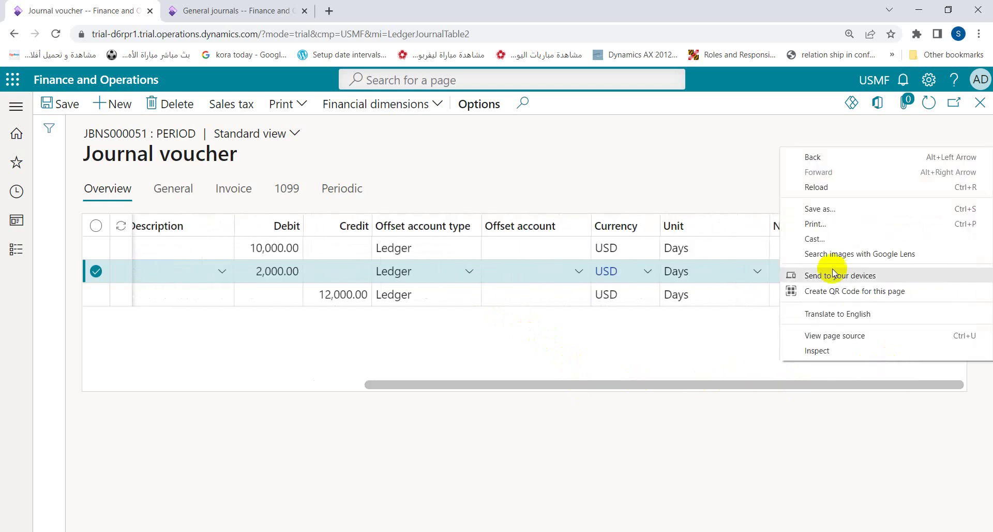
pyautogui.click(750, 246)
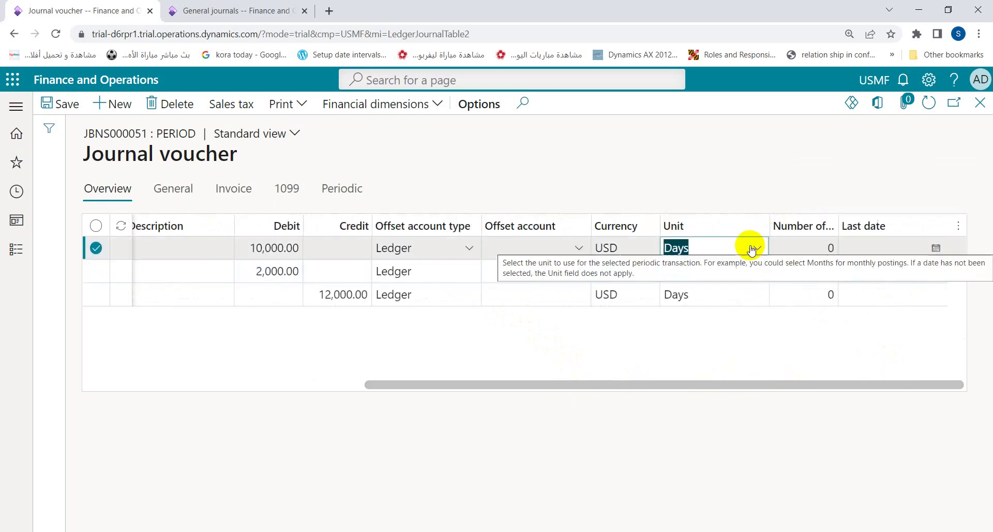
pyautogui.click(756, 248)
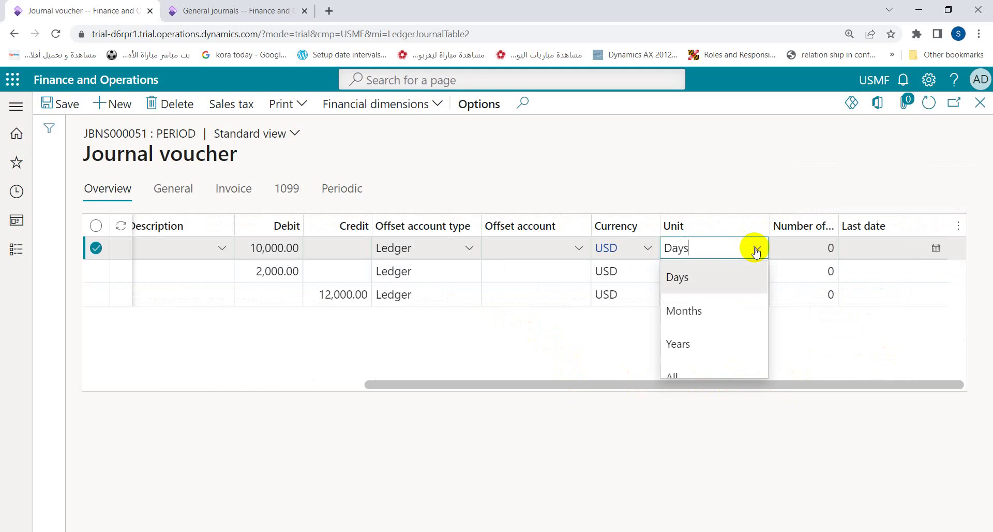
pyautogui.click(705, 305)
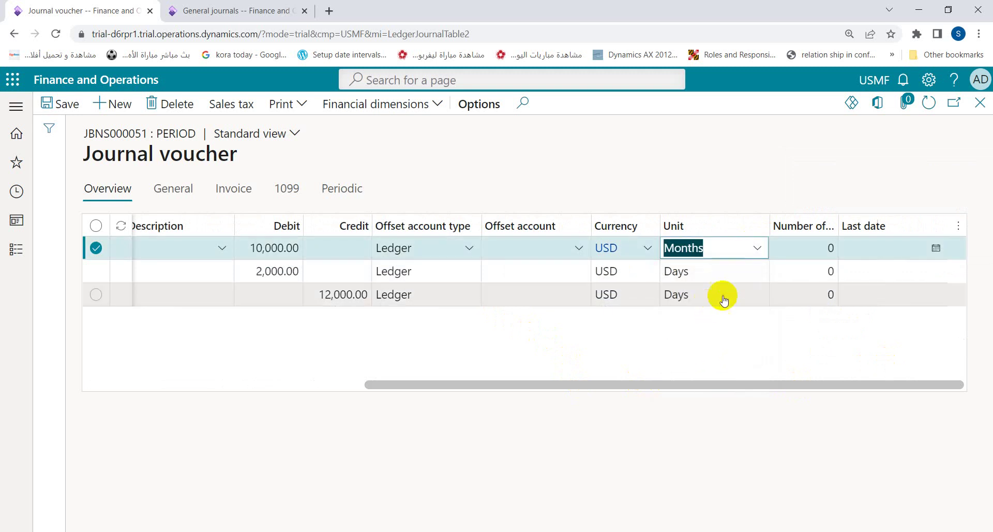
pyautogui.click(748, 279)
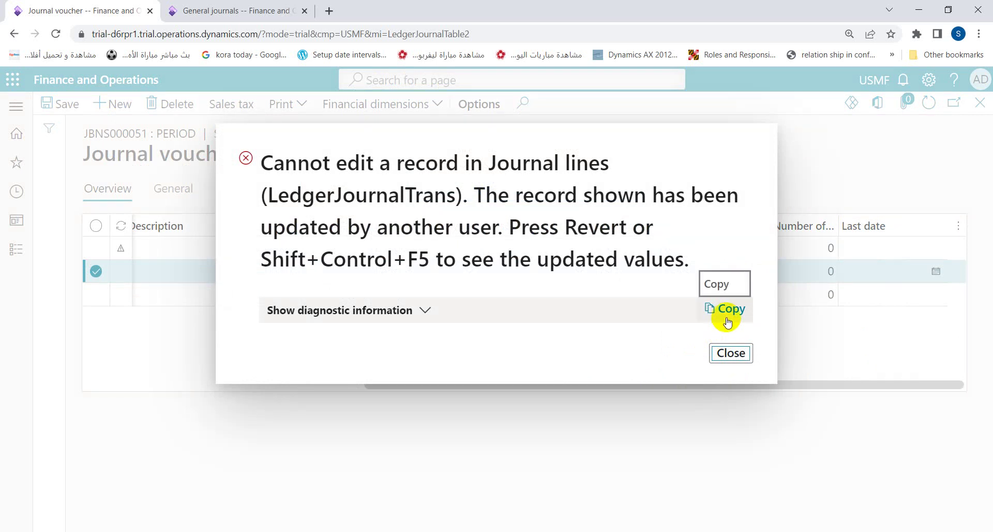
pyautogui.click(737, 353)
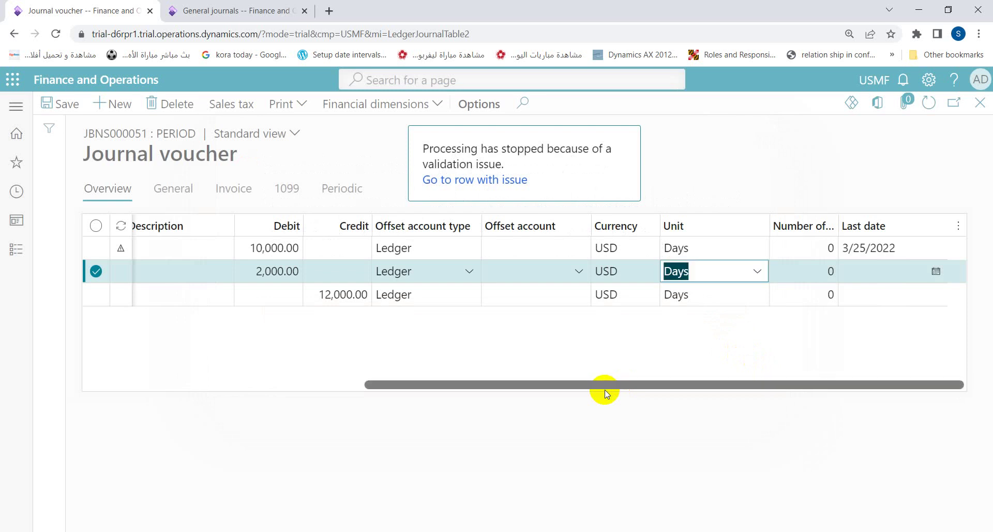
# Set the unit of the 10,000.00 debit line to Months.
pyautogui.click(762, 248)
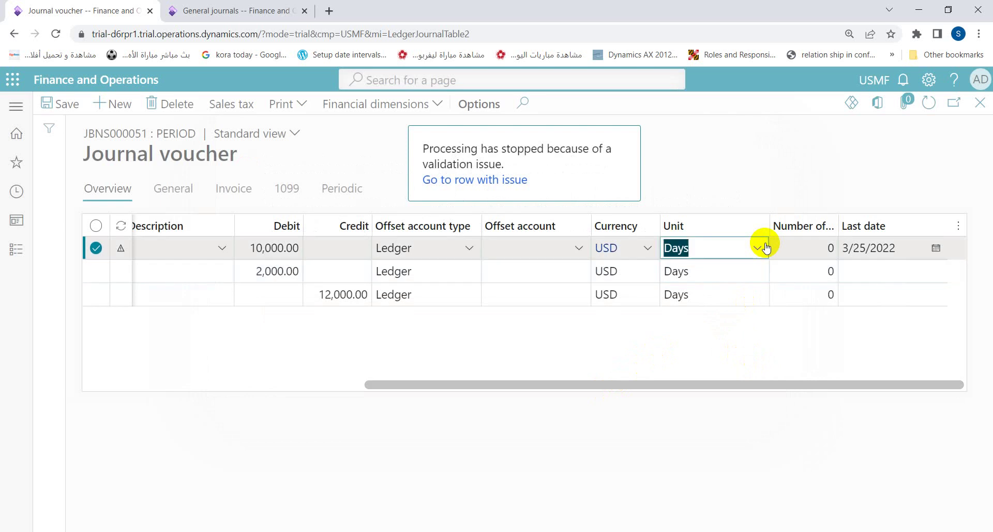
pyautogui.click(684, 309)
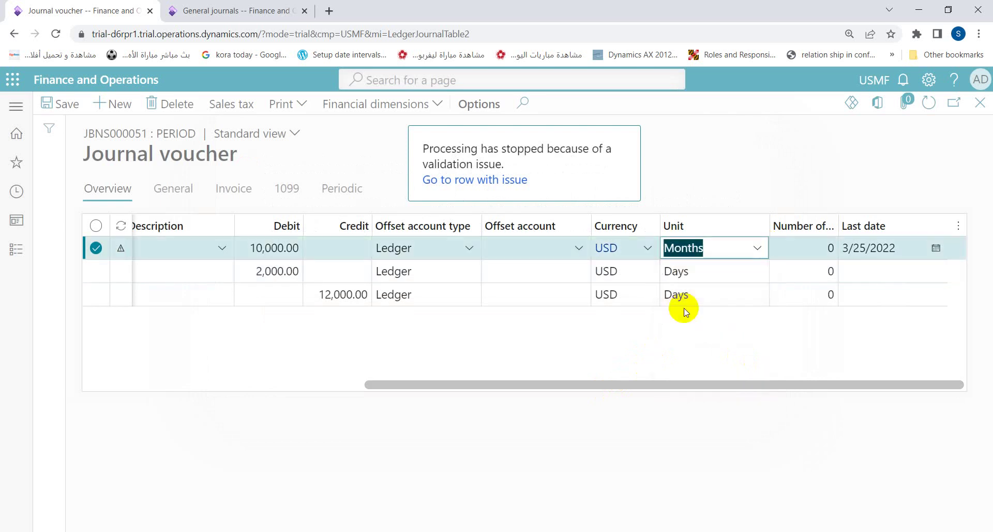
pyautogui.click(730, 267)
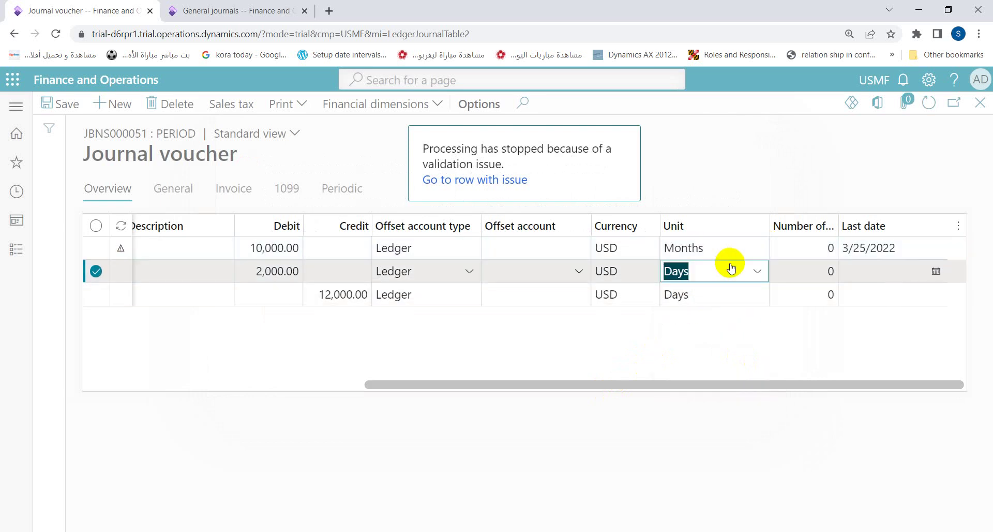
# Try to set the unit of the 2,000.00 debit line to Months and dismiss the error message.
pyautogui.click(754, 270)
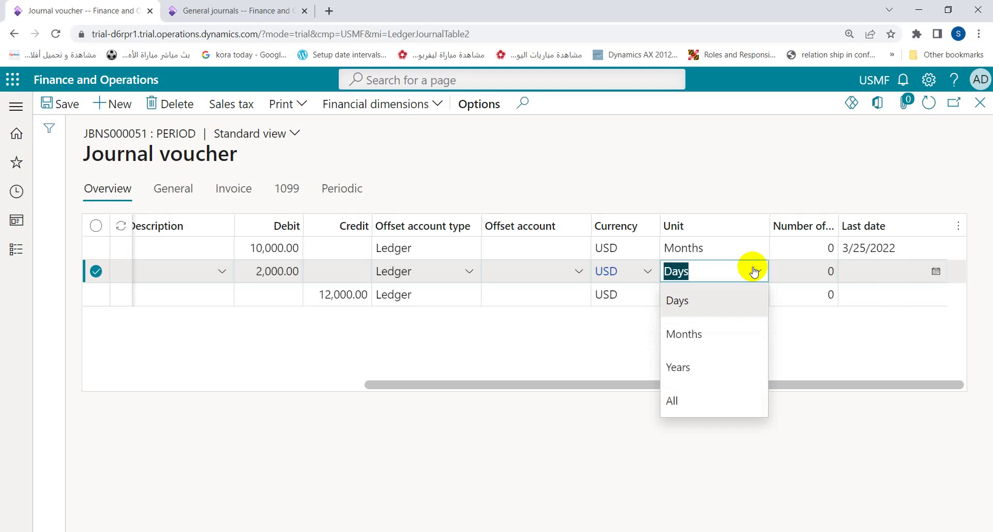
pyautogui.click(675, 333)
pyautogui.click(723, 303)
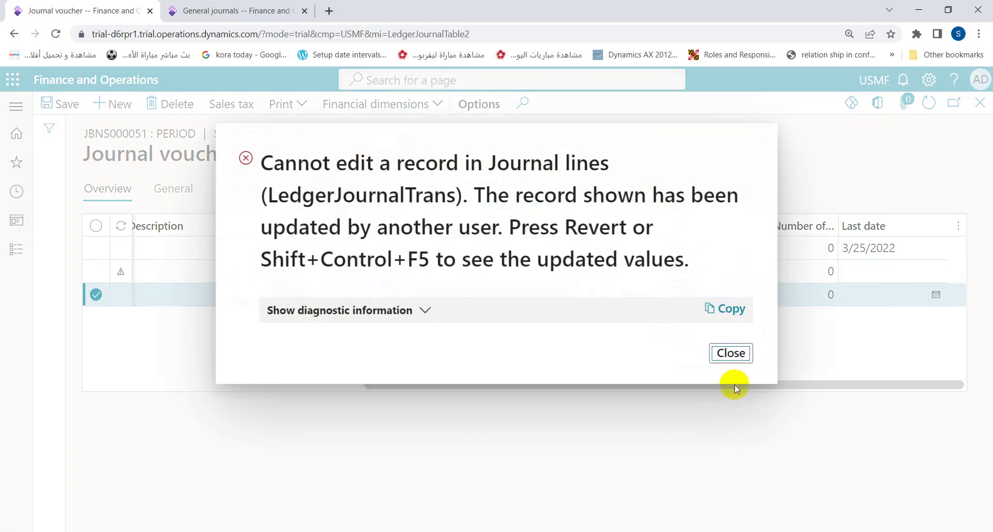
pyautogui.click(731, 353)
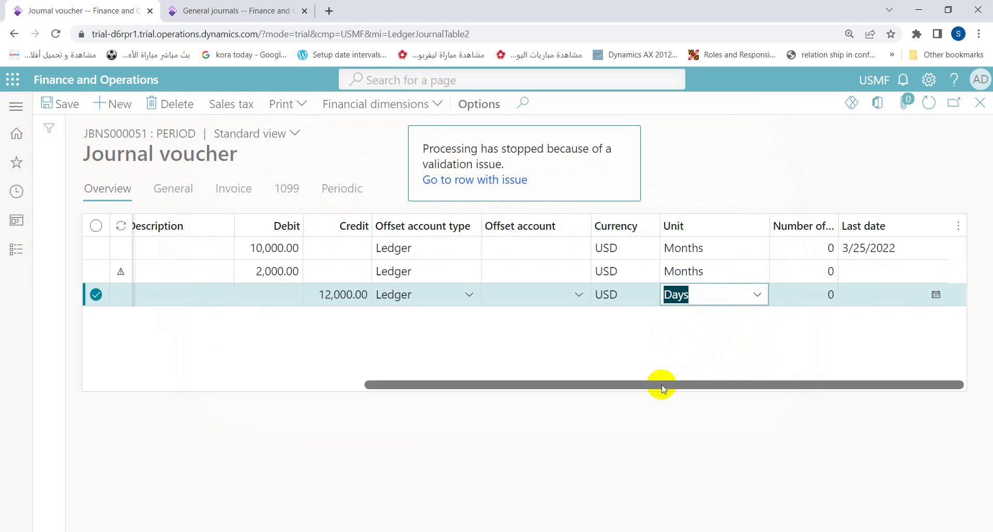
# Set the unit of the 2,000.00 debit line to Months.
pyautogui.click(758, 282)
pyautogui.click(758, 282)
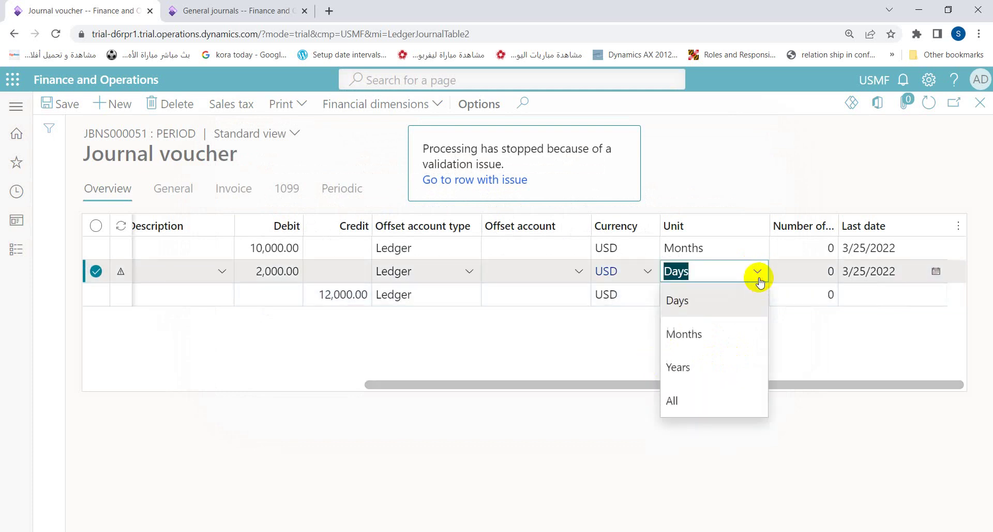
pyautogui.click(691, 337)
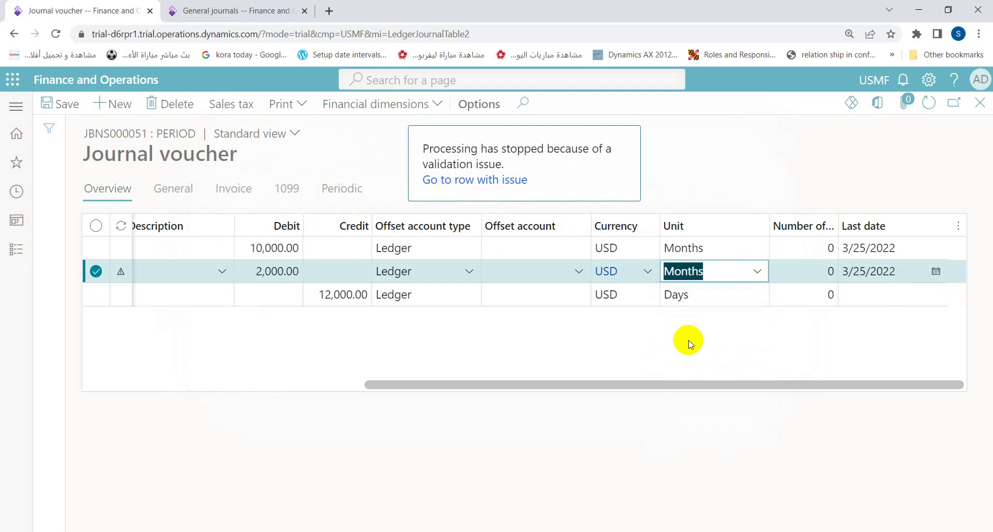
# Try to set the unit of the 12,000.00 credit line to Months.
pyautogui.click(720, 298)
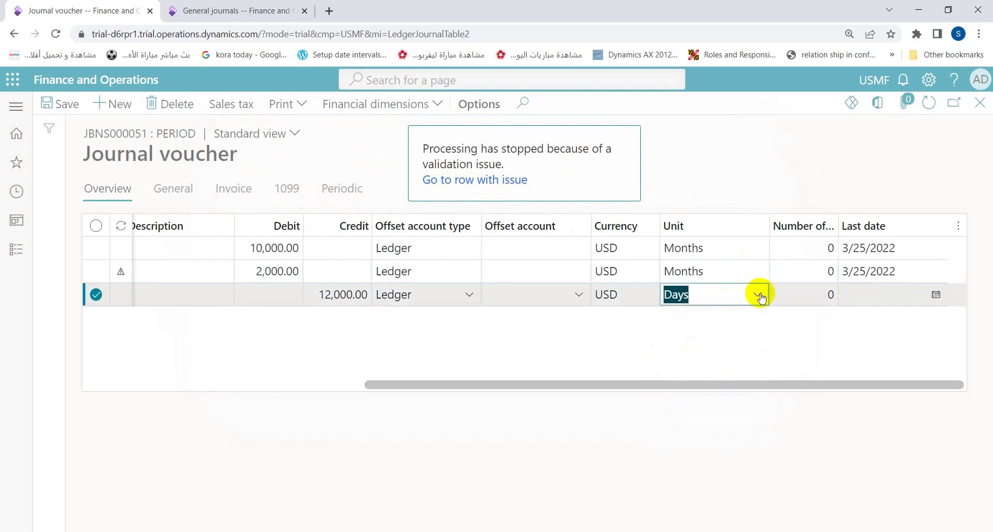
pyautogui.click(745, 297)
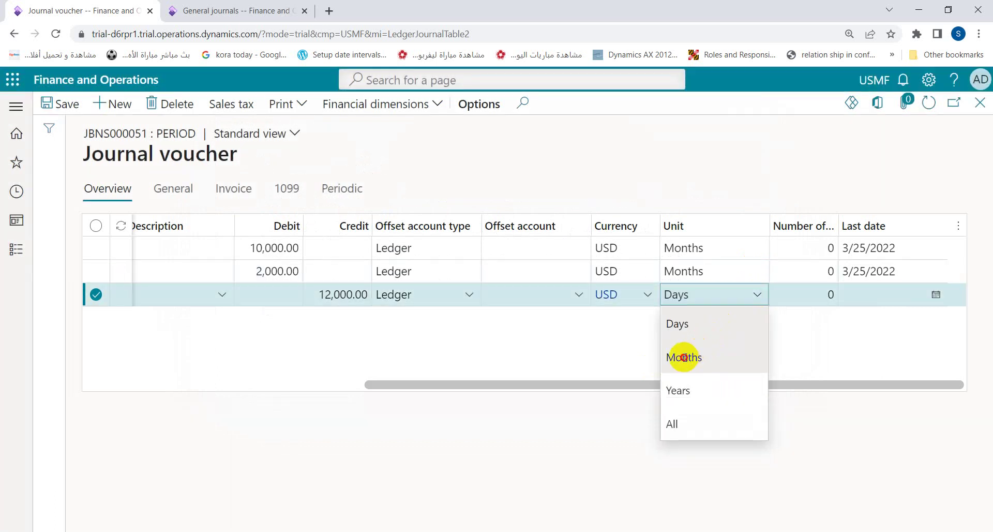
pyautogui.click(684, 357)
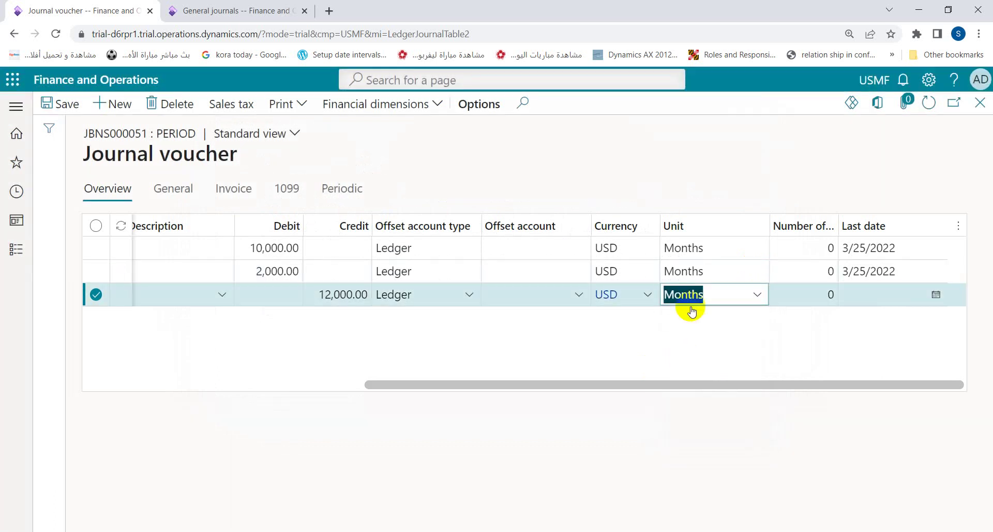
pyautogui.click(717, 273)
# Set the unit of the 12,000.00 credit line to Months and save the periodic journal's voucher lines.
pyautogui.click(715, 297)
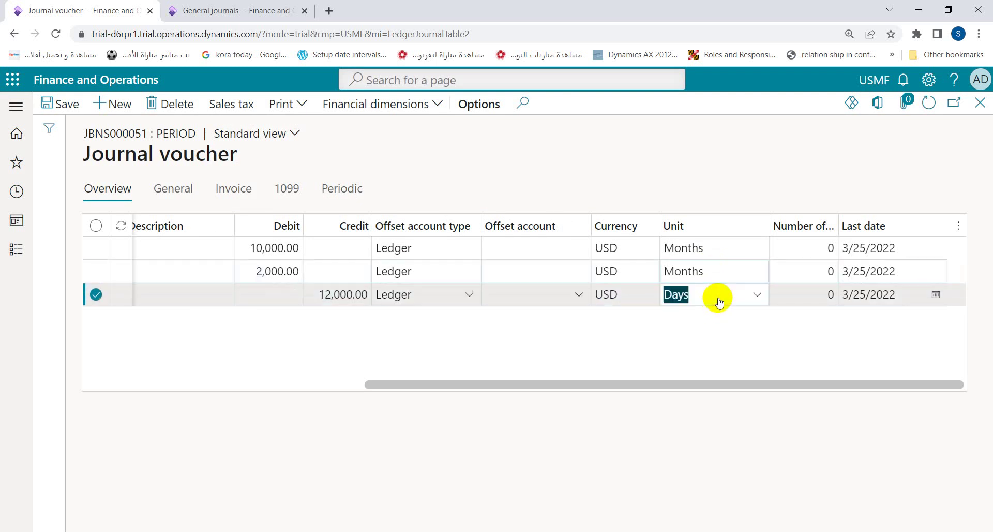
pyautogui.click(757, 295)
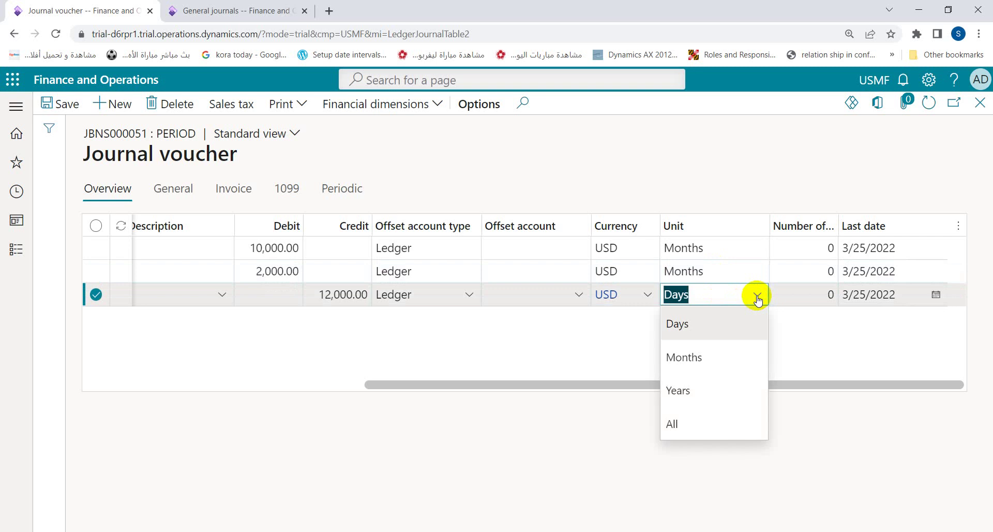
pyautogui.click(686, 355)
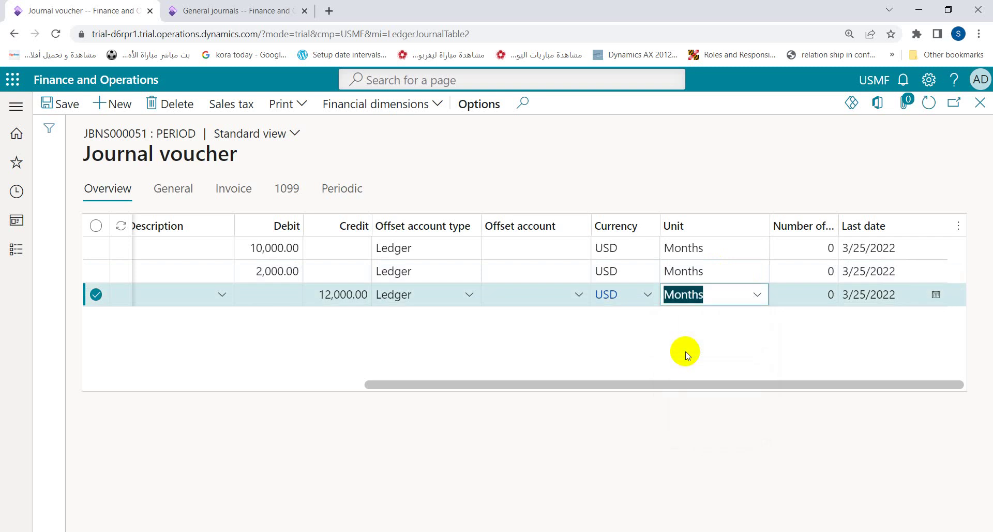
pyautogui.click(722, 266)
pyautogui.click(70, 103)
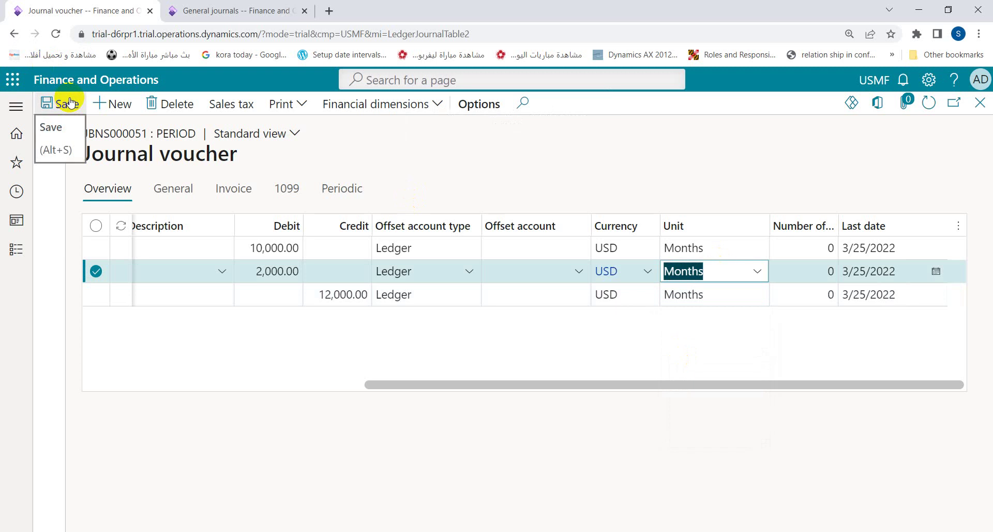
# Set the number of units to 1 on all three periodic journal lines and save them.
pyautogui.click(815, 253)
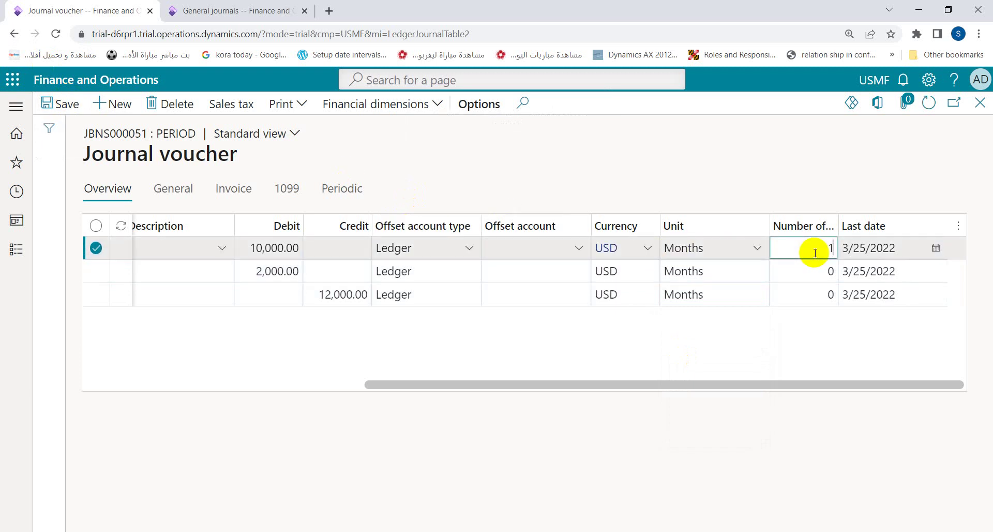
pyautogui.write('1')
pyautogui.click(814, 265)
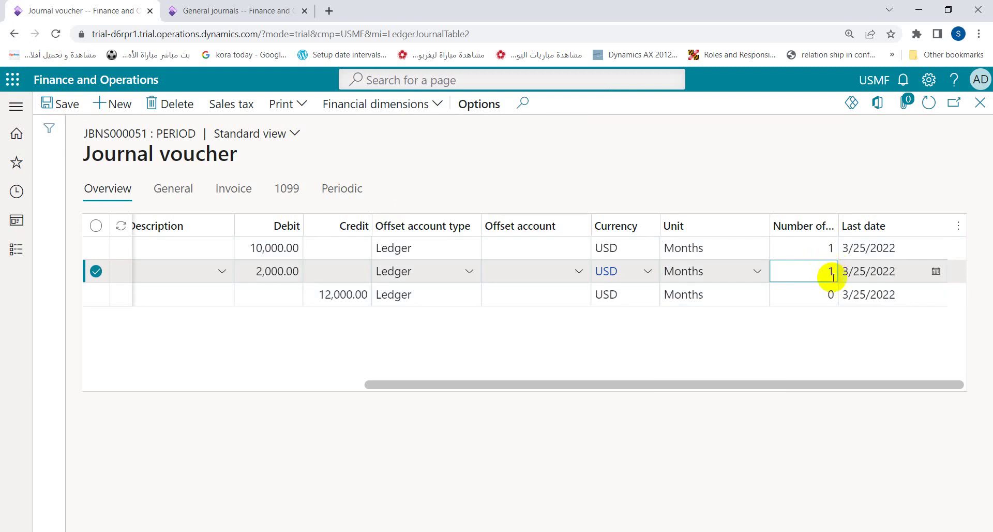
pyautogui.click(825, 294)
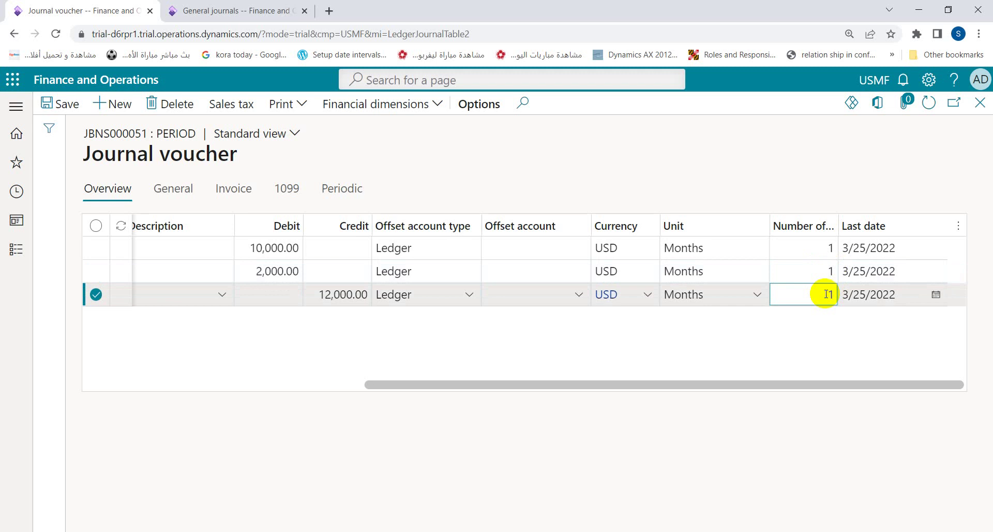
pyautogui.press('Up')
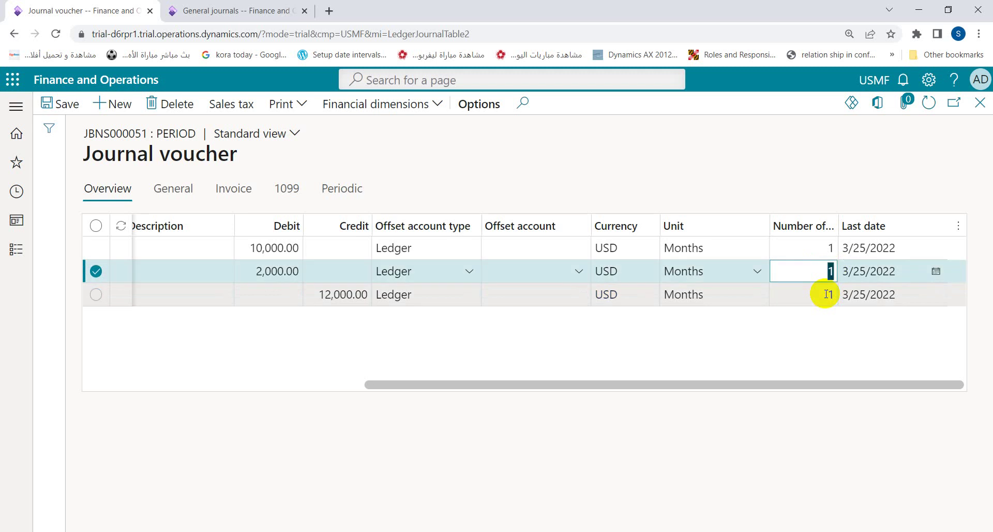
pyautogui.click(67, 104)
# Return to the General journals list, open the lines of the unposted GenJrn journal and start retrieving a periodic journal.
pyautogui.click(251, 16)
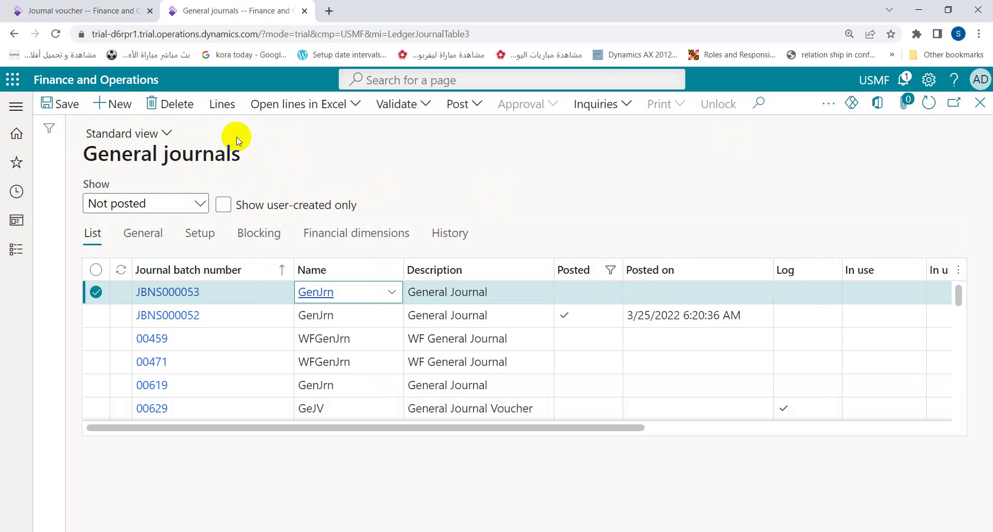
pyautogui.click(232, 106)
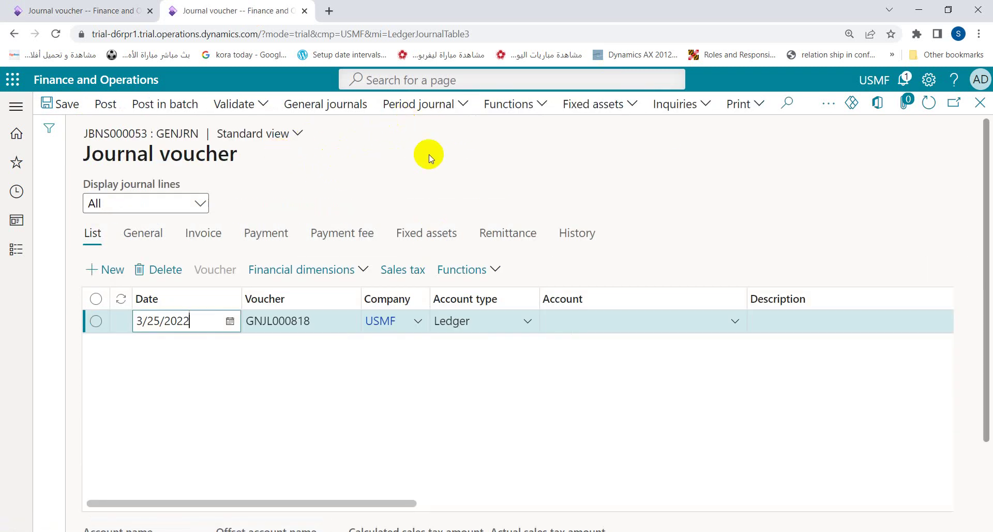
pyautogui.click(461, 106)
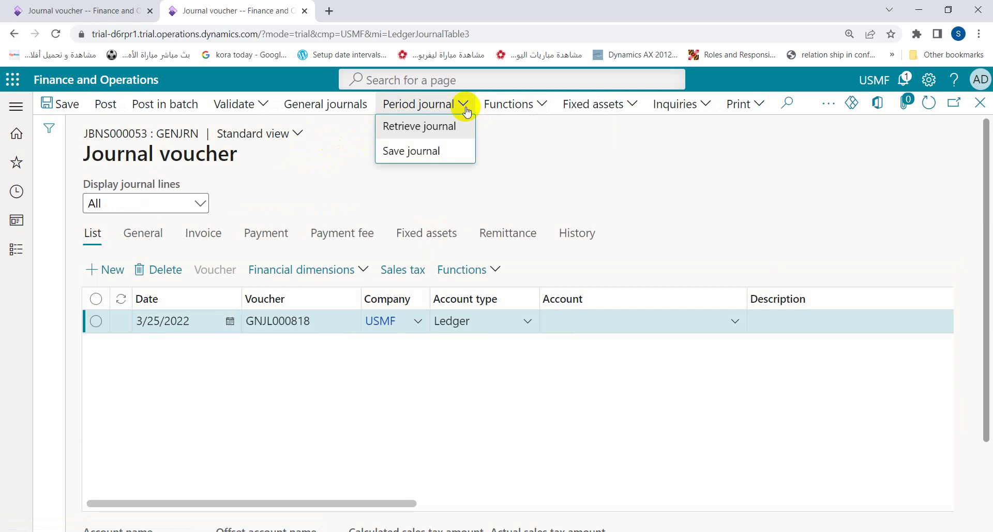
pyautogui.click(430, 130)
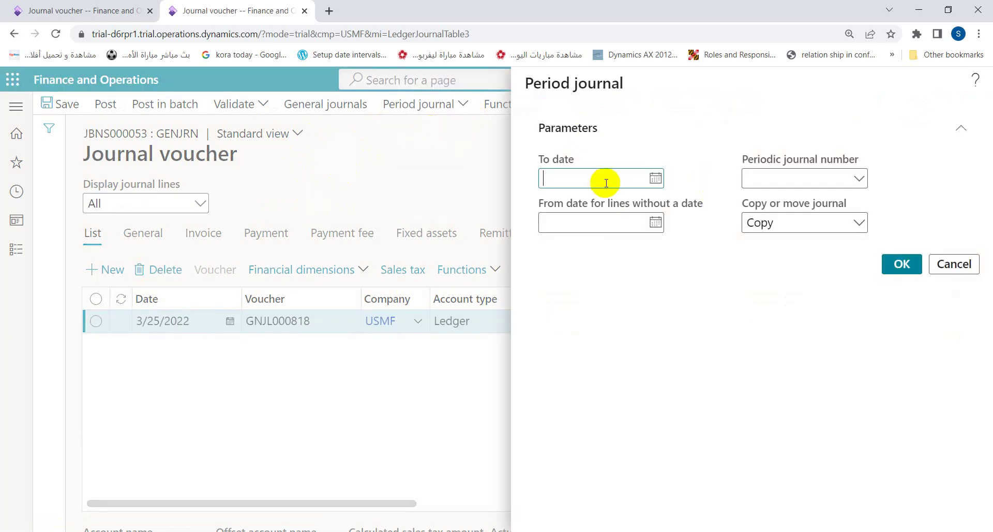
# Set the retrieval's To date to 3/25/2022 and choose the periodic journal named Periodic.
pyautogui.click(655, 177)
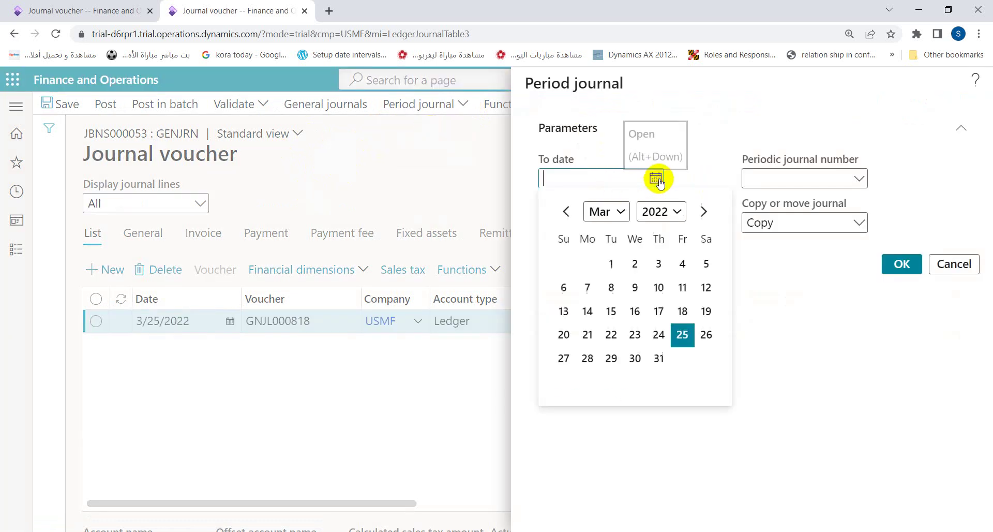
pyautogui.click(681, 334)
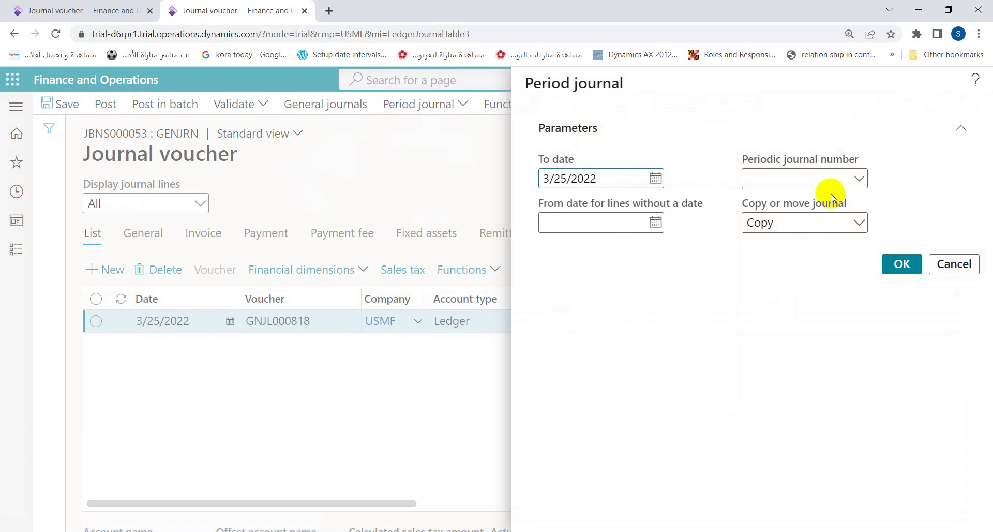
pyautogui.click(862, 177)
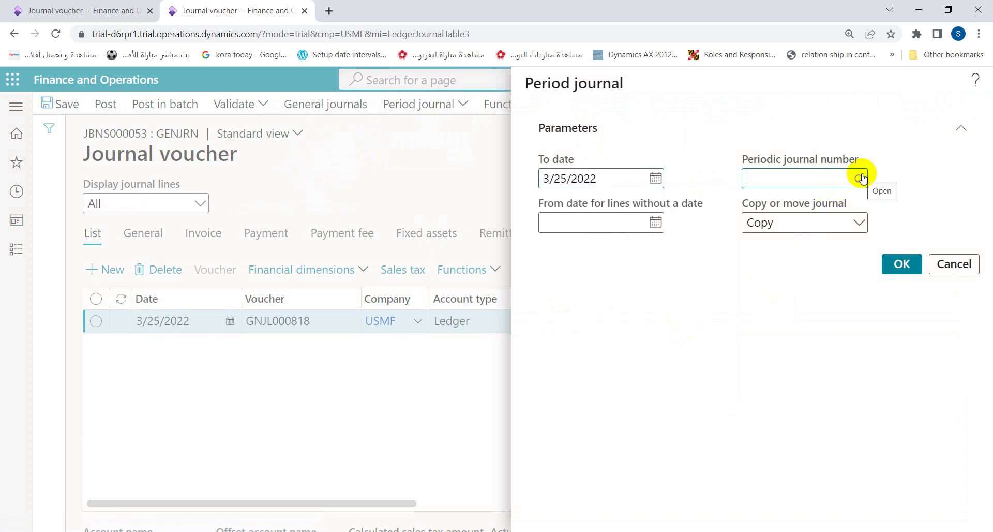
pyautogui.click(861, 176)
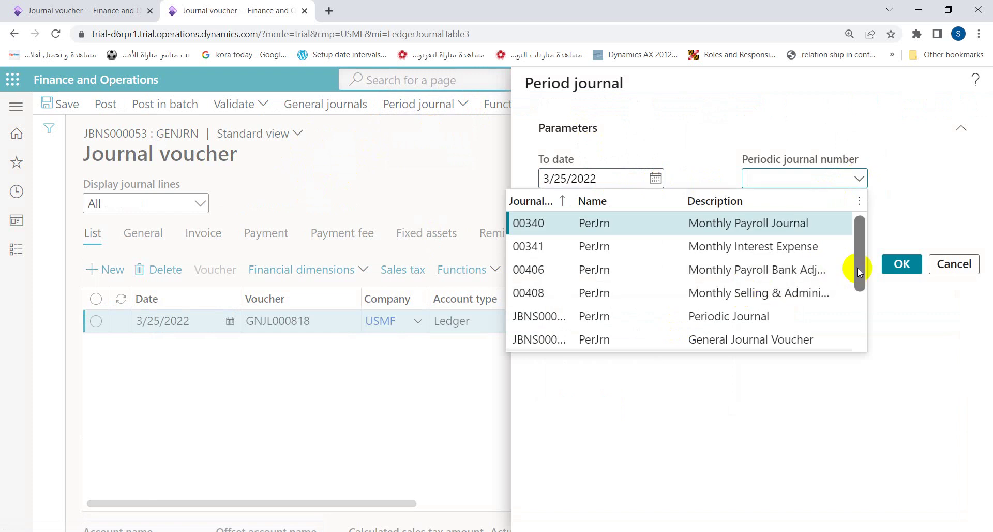
pyautogui.moveTo(860, 273); pyautogui.dragTo(853, 323)
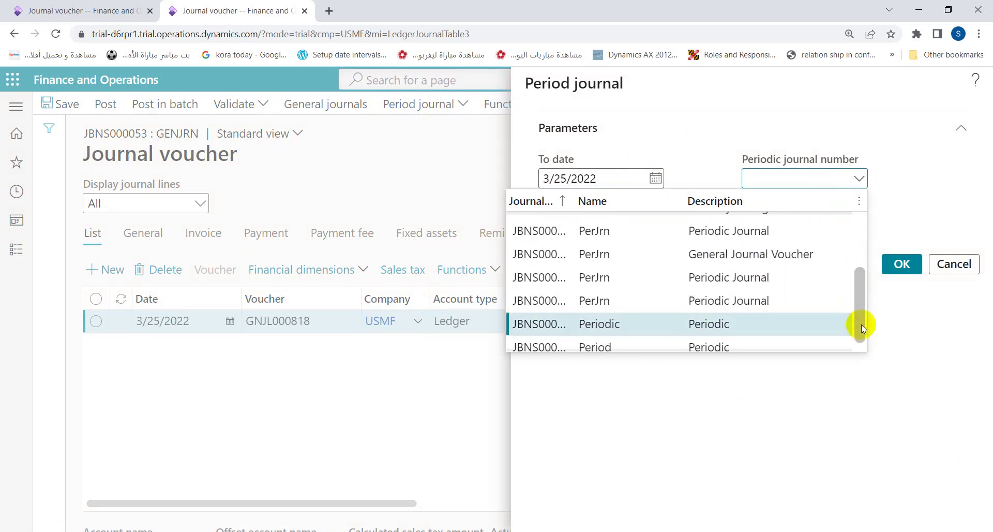
pyautogui.click(852, 324)
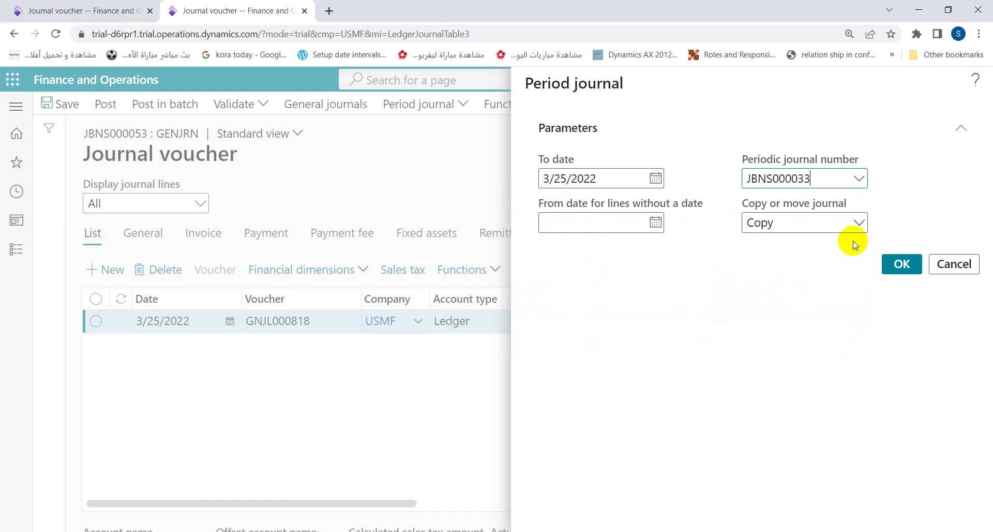
# Change the periodic journal to the one named Period and run the retrieval with the Copy method.
pyautogui.click(860, 178)
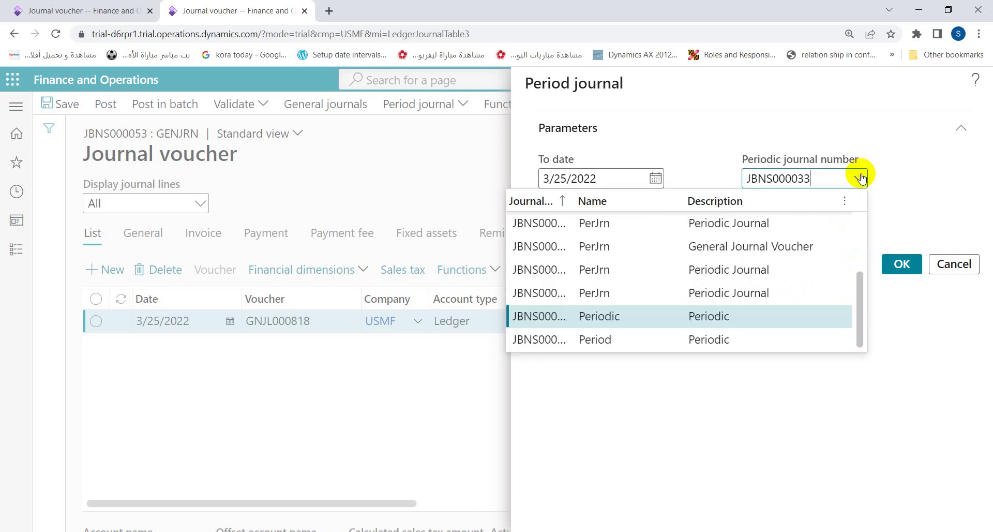
pyautogui.doubleClick(715, 340)
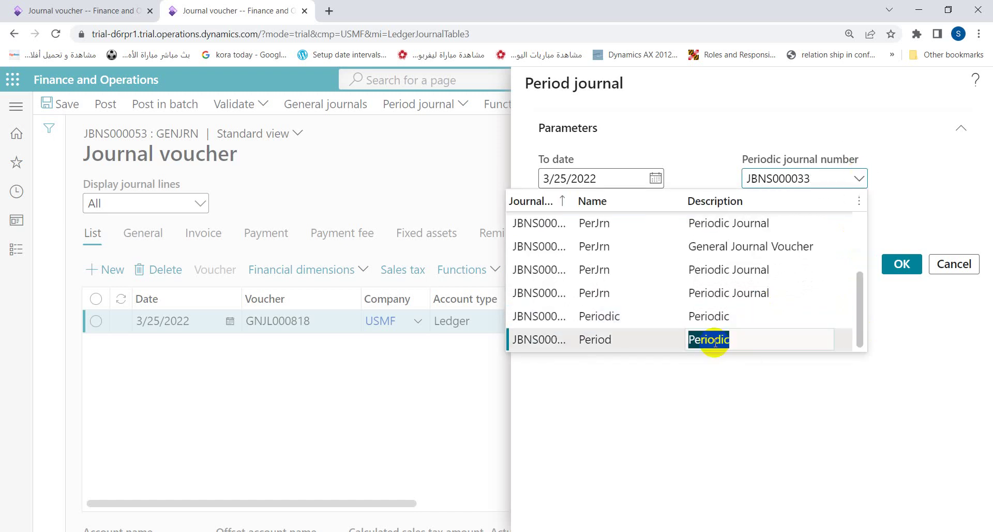
pyautogui.click(904, 264)
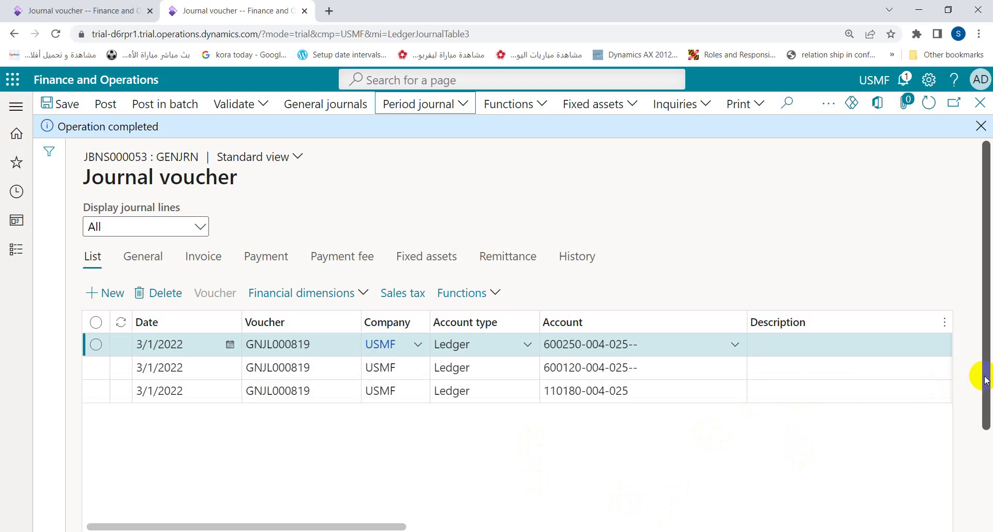
# Look over the retrieved voucher lines and post the general journal.
pyautogui.moveTo(985, 379); pyautogui.dragTo(989, 424)
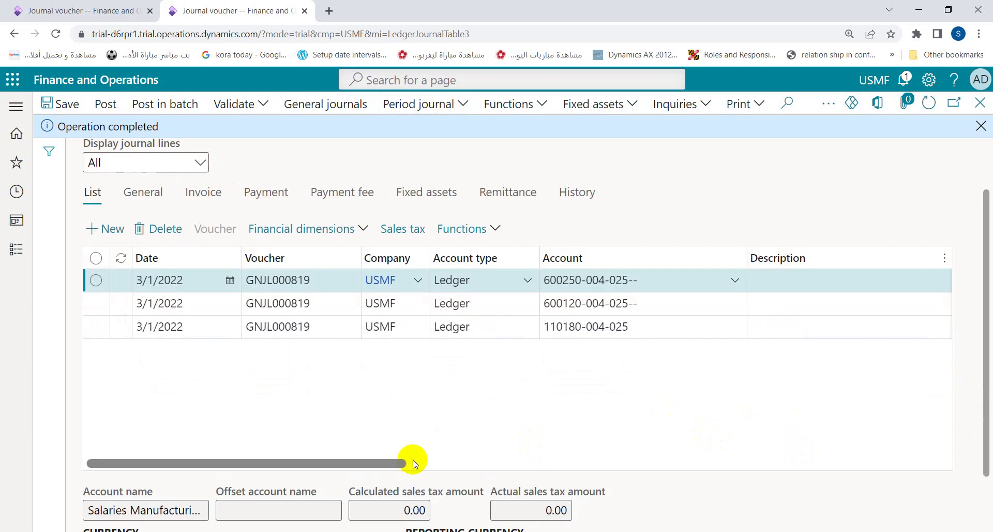
pyautogui.moveTo(406, 463); pyautogui.dragTo(363, 462)
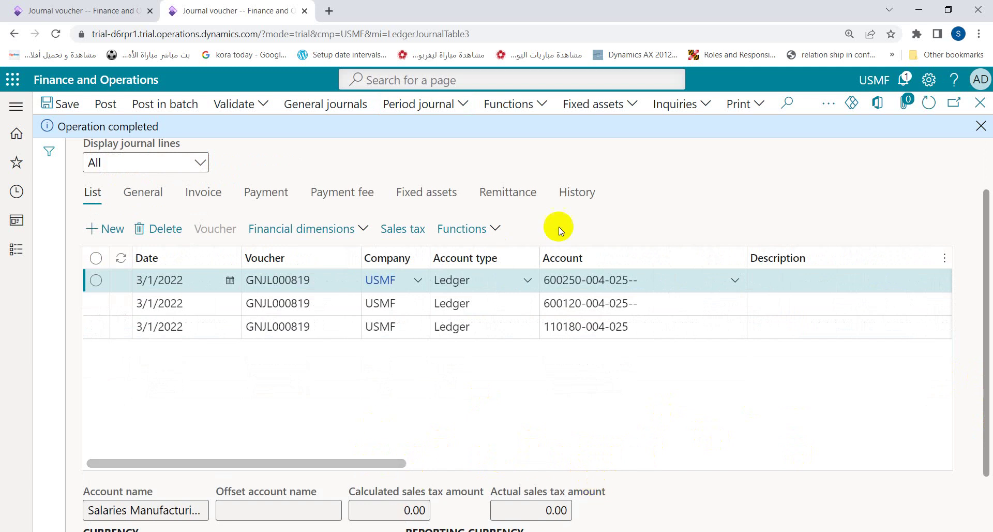
pyautogui.click(111, 109)
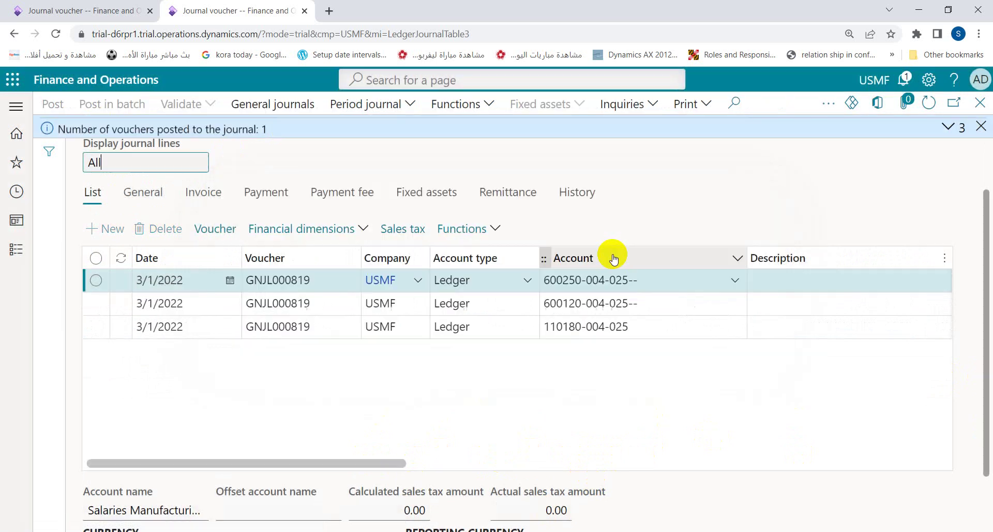
# Close the posted journal's voucher lines and reopen the General journals list from the General ledger journal entries.
pyautogui.click(982, 127)
pyautogui.click(981, 103)
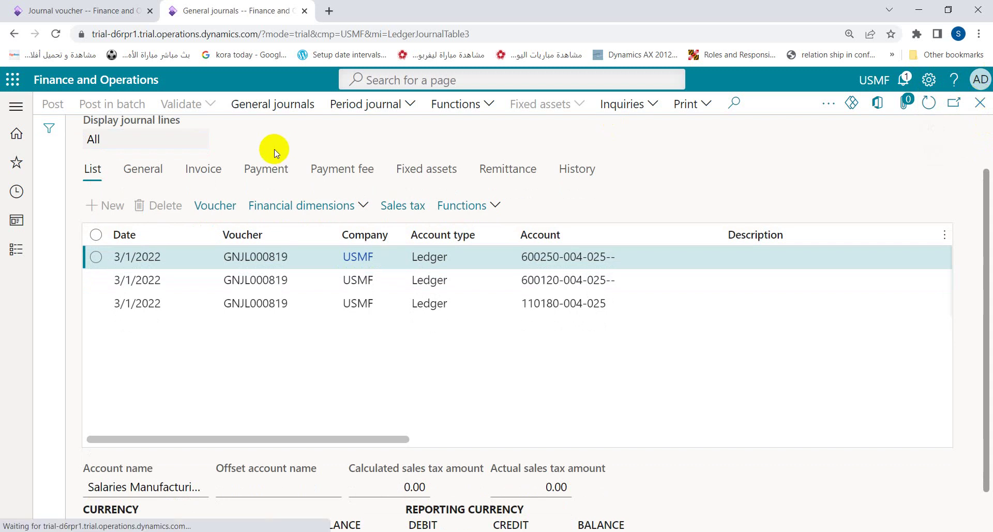
pyautogui.click(17, 250)
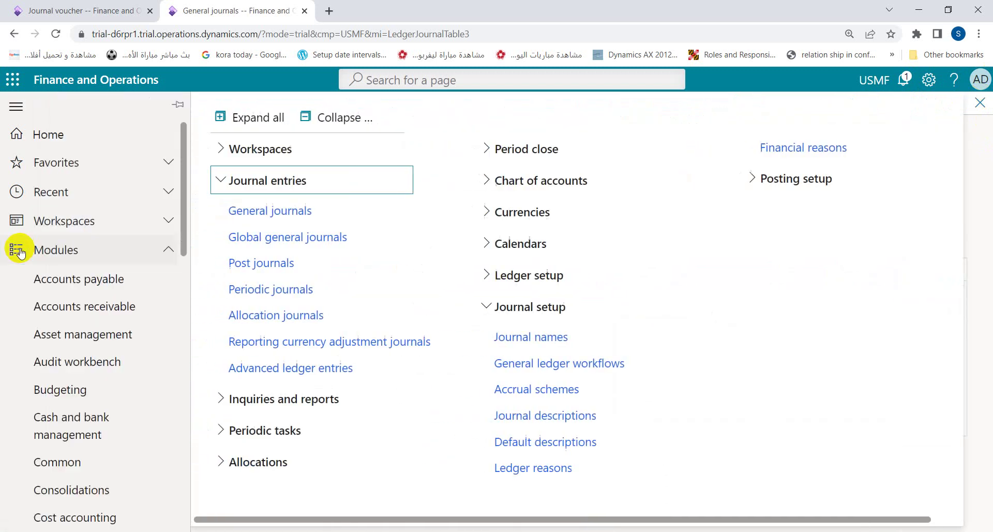
pyautogui.click(271, 211)
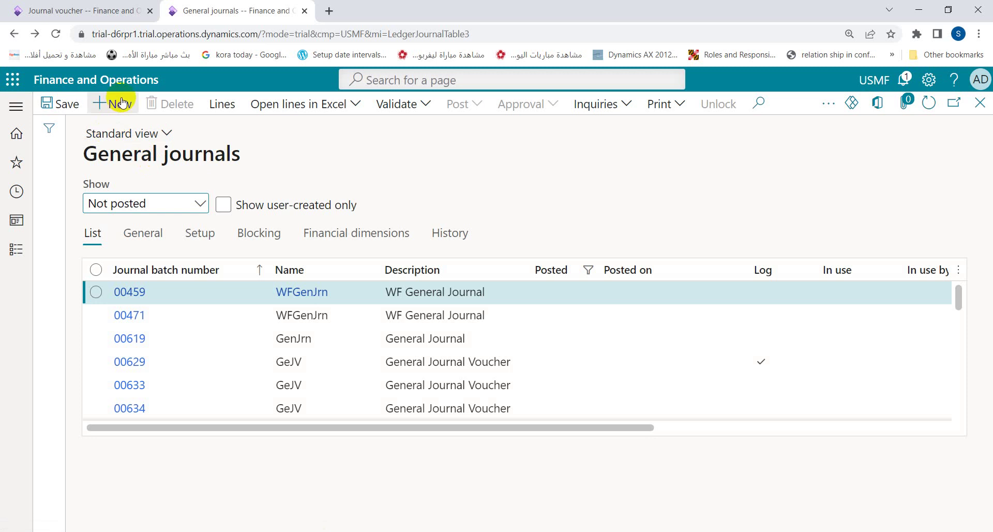
# Create a new general journal with the name GenJrn and open its voucher lines.
pyautogui.hotkey('alt', 'n')
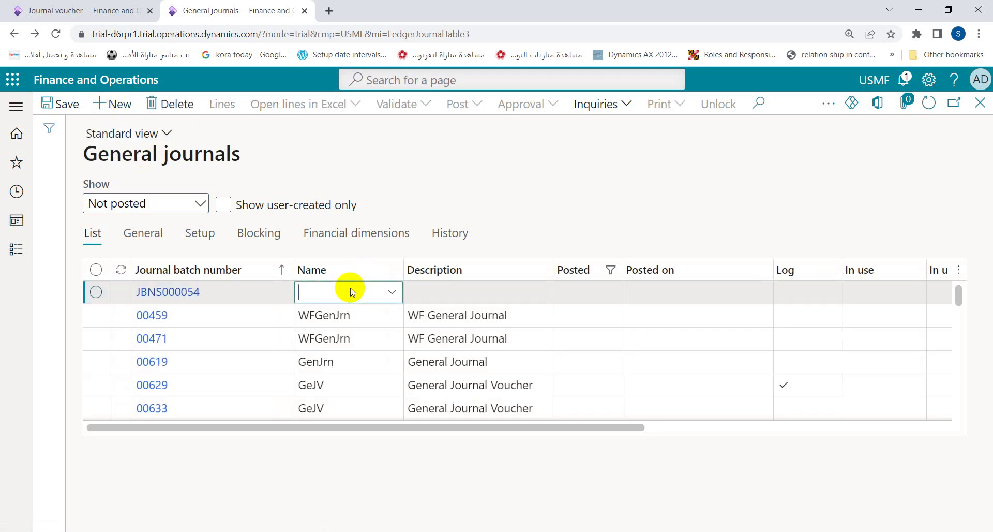
pyautogui.click(391, 291)
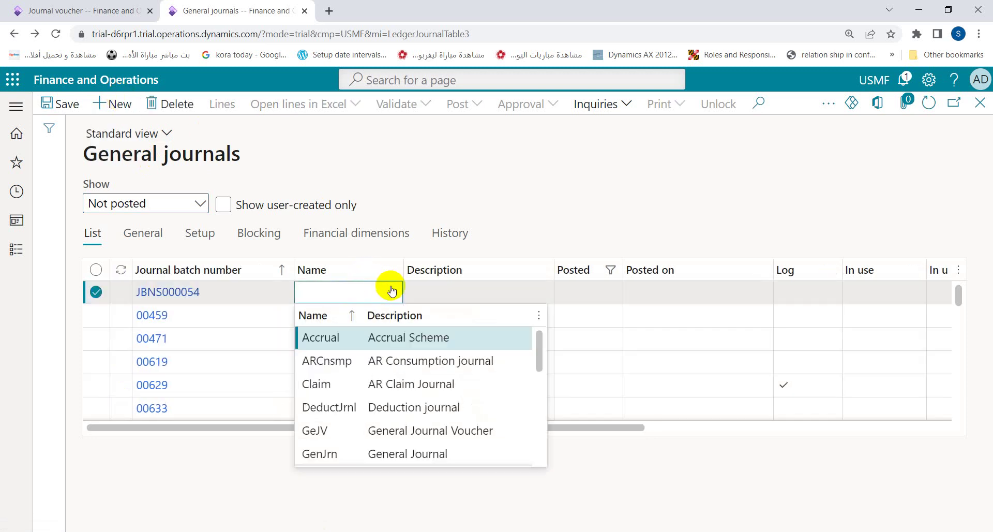
pyautogui.click(336, 450)
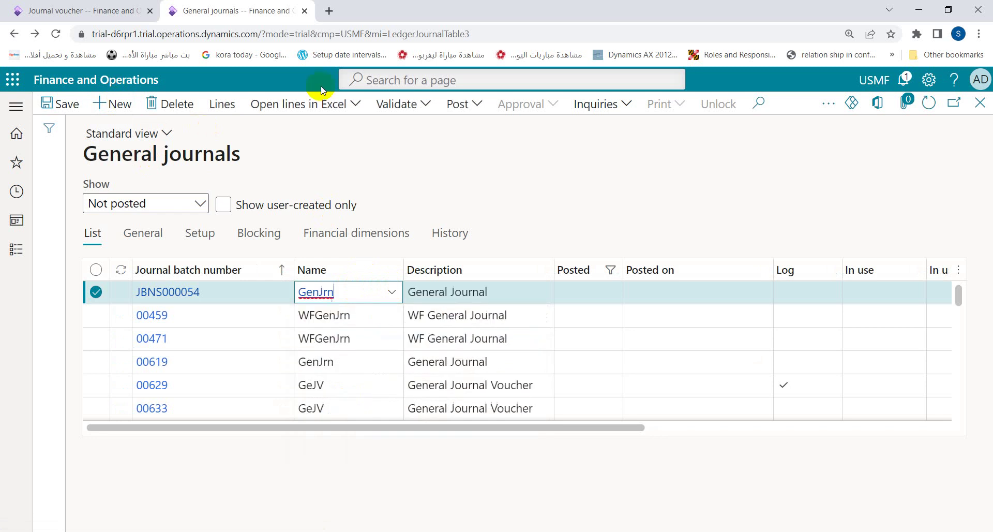
pyautogui.click(229, 104)
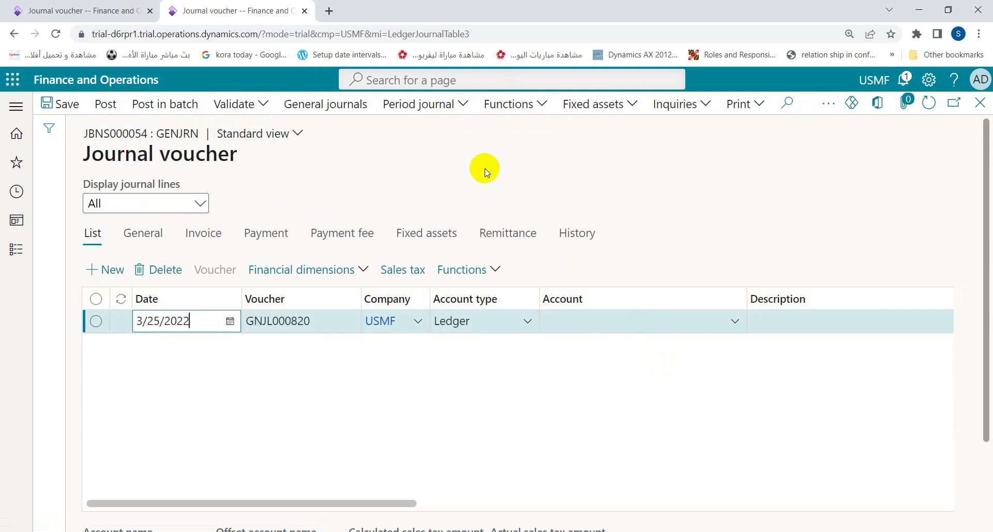
# Start retrieving a periodic journal into the new journal and set the To date to 4/1/2022.
pyautogui.click(458, 103)
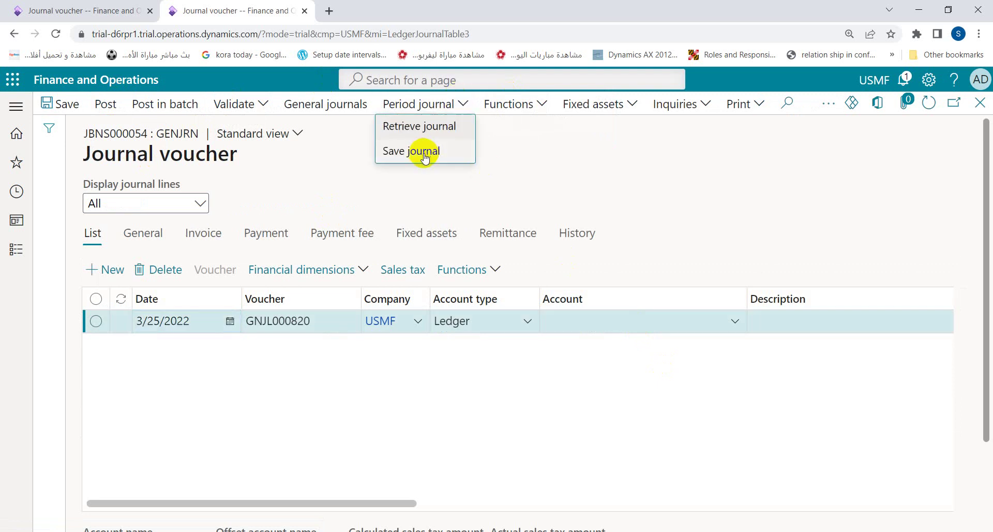
pyautogui.click(429, 131)
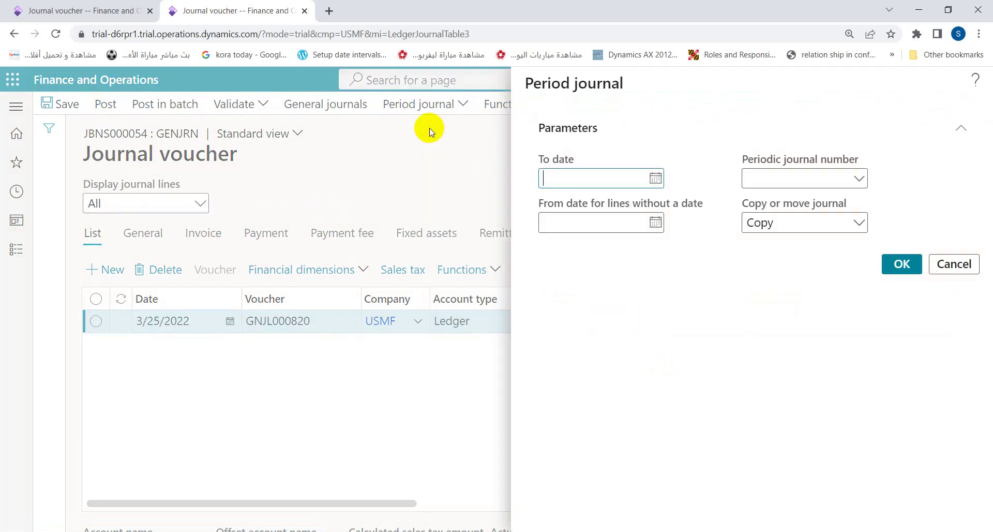
pyautogui.click(626, 177)
pyautogui.write('04012022')
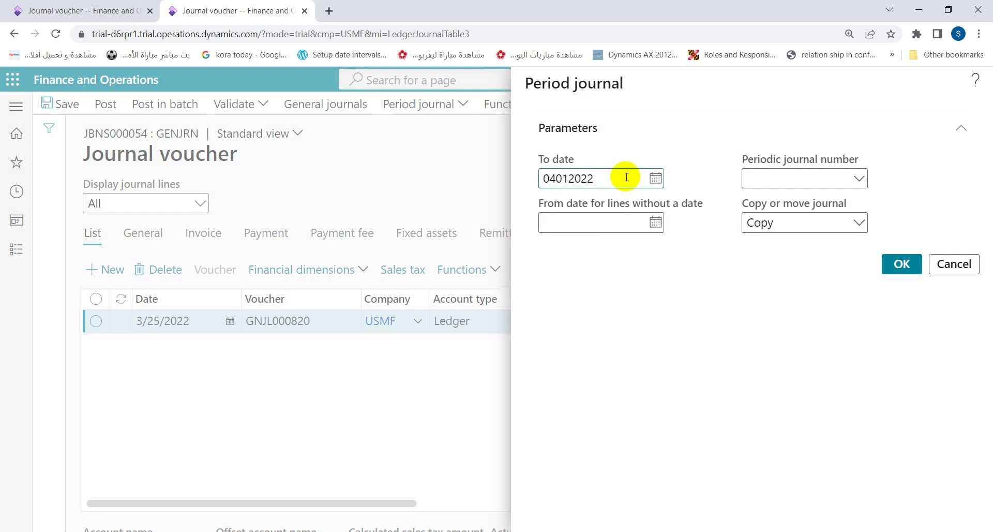
# Choose periodic journal JBNS000051, run the retrieval with the Copy method and leave the voucher lines.
pyautogui.press('Tab')
pyautogui.hotkey('alt', 'Down')
pyautogui.press('Down')
pyautogui.press('Down')
pyautogui.press('Down')
pyautogui.press('Down')
pyautogui.press('Down')
pyautogui.press('Down')
pyautogui.press('Down')
pyautogui.press('Down')
pyautogui.press('Down')
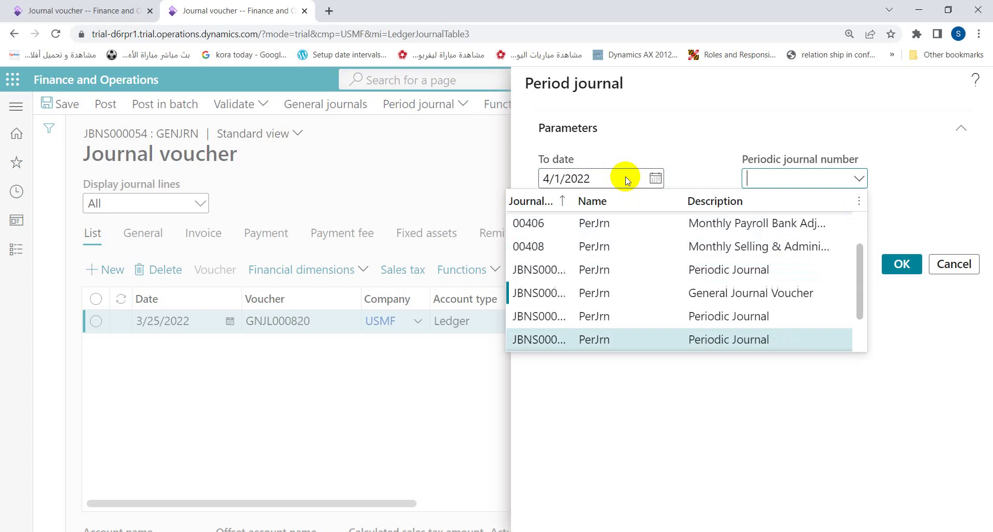
pyautogui.press('Return')
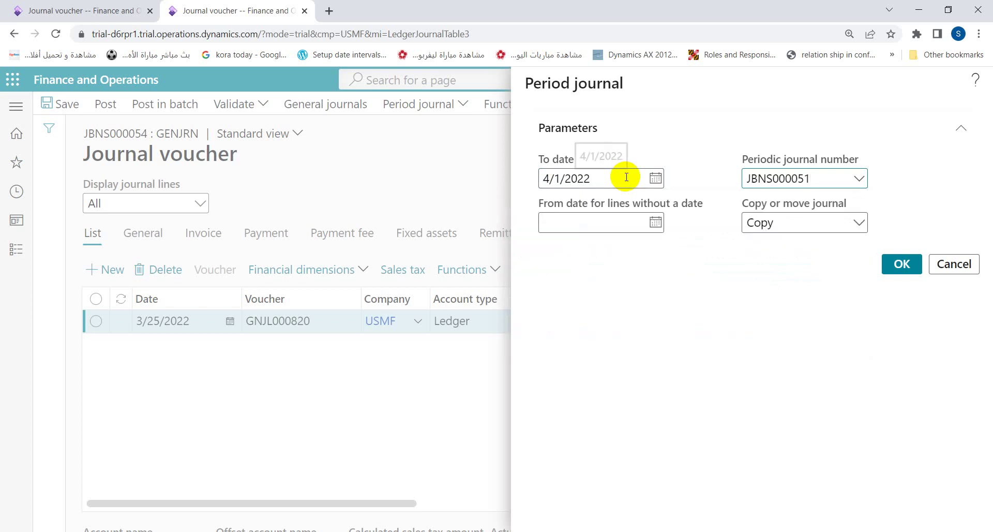
pyautogui.click(899, 266)
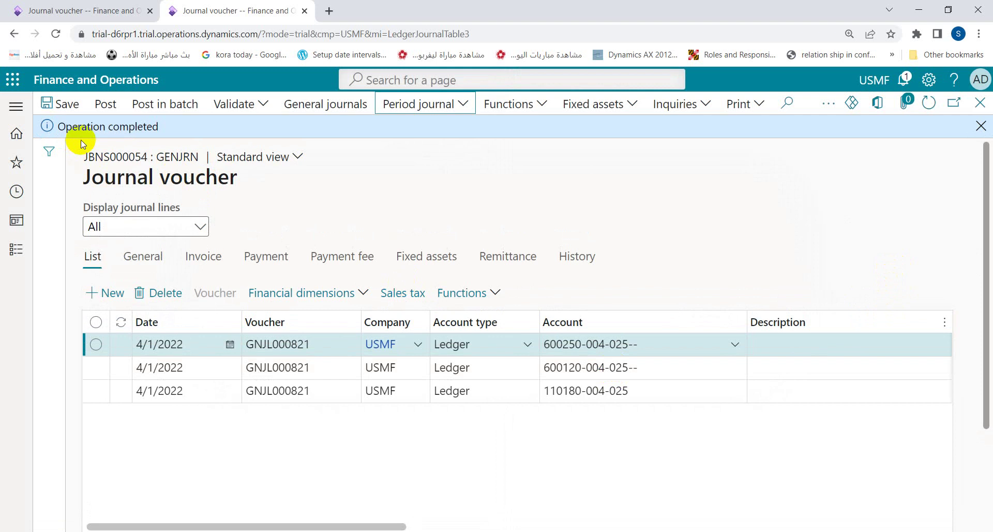
pyautogui.click(981, 125)
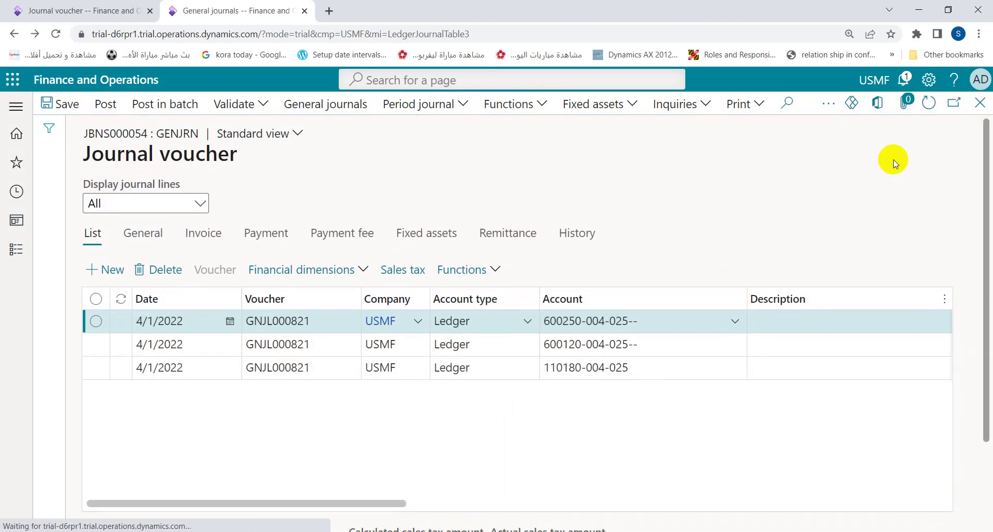
pyautogui.press('Escape')
# Switch to the PowerPoint Journals slide, highlight the Allocation bullet as the next topic and return to Finance and Operations.
pyautogui.click(561, 481)
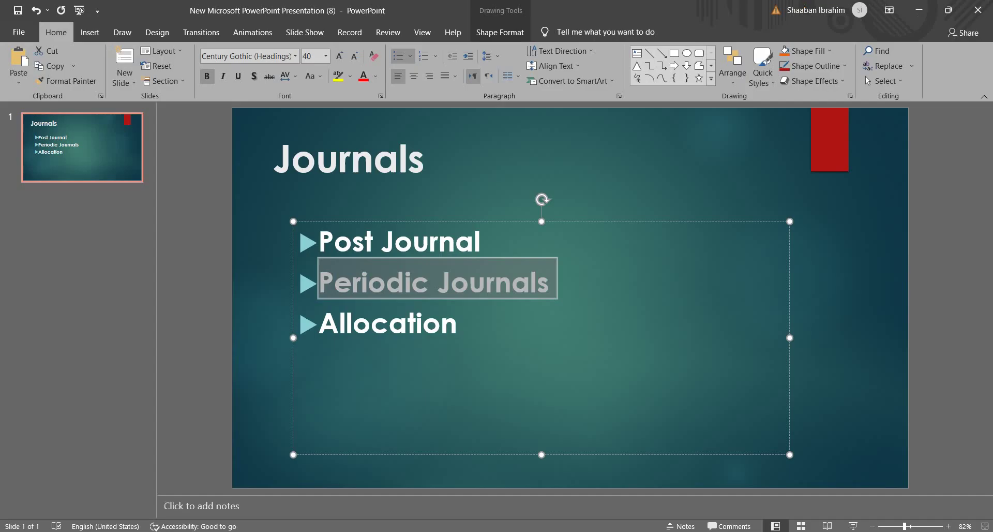
pyautogui.click(523, 348)
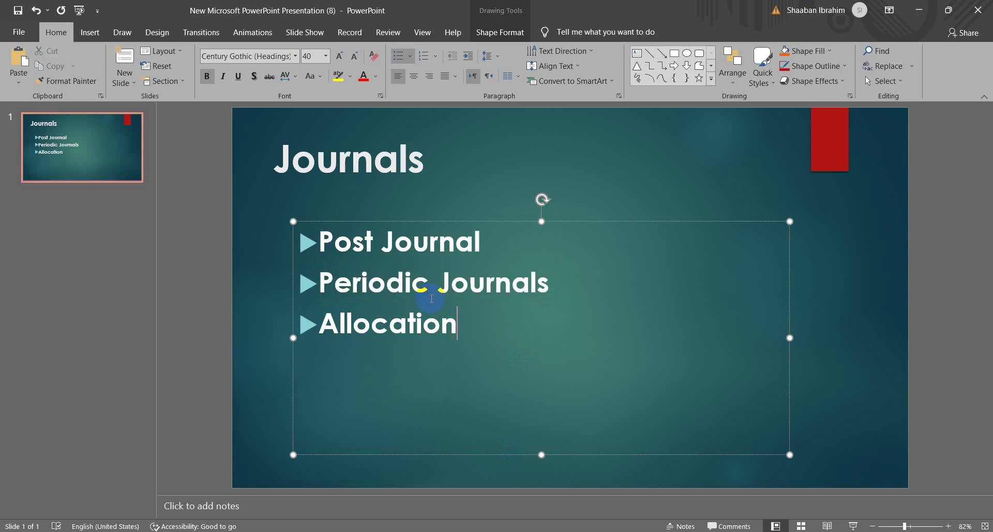
pyautogui.doubleClick(370, 324)
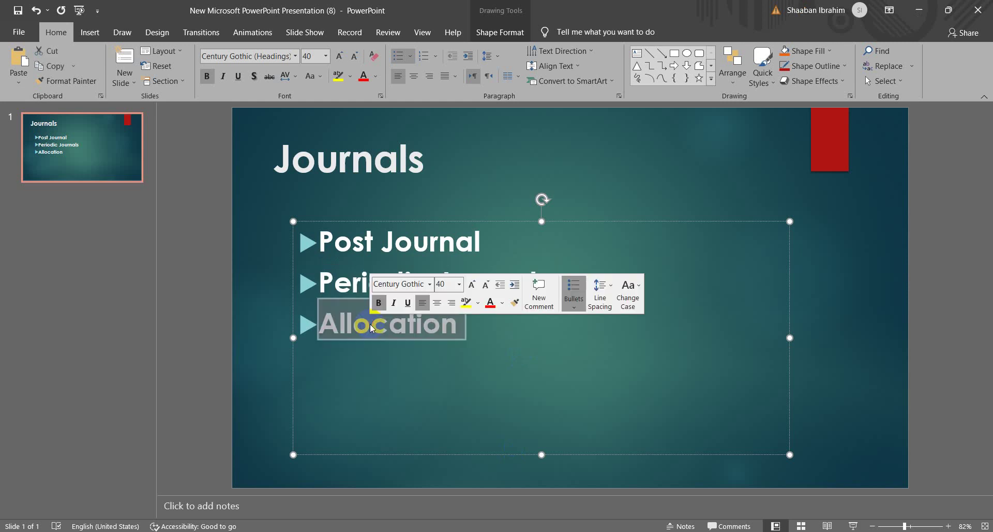
pyautogui.click(490, 362)
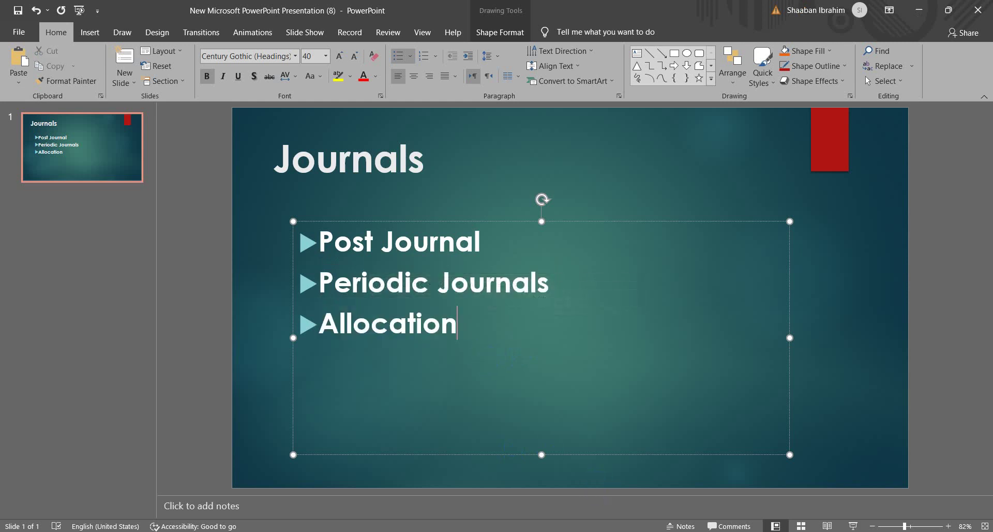
pyautogui.click(497, 494)
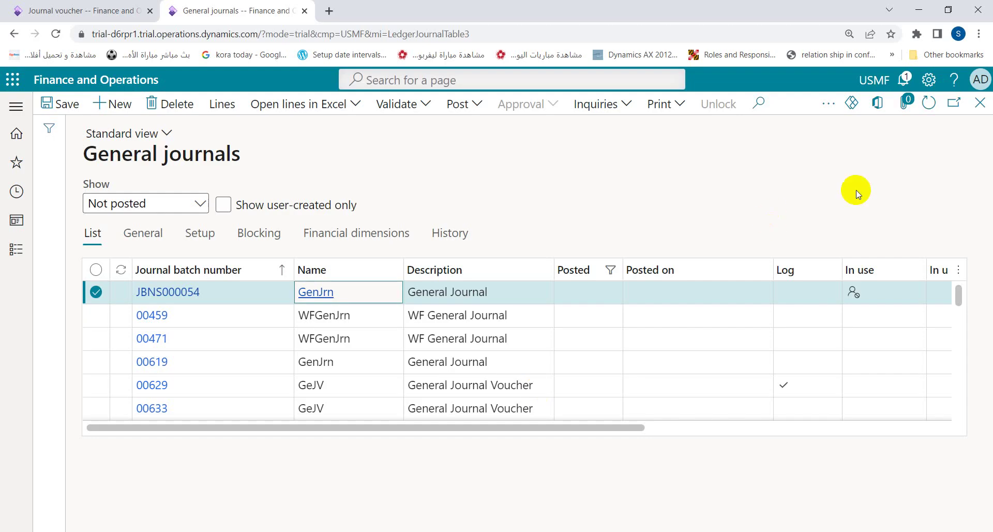
# Leave the General journals list and open the Main accounts page of the chart of accounts.
pyautogui.click(980, 99)
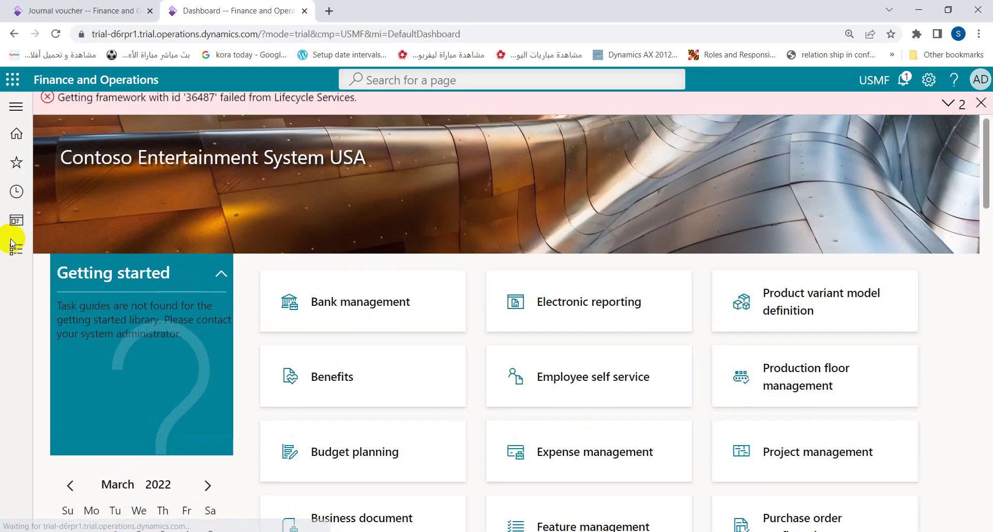
pyautogui.click(11, 247)
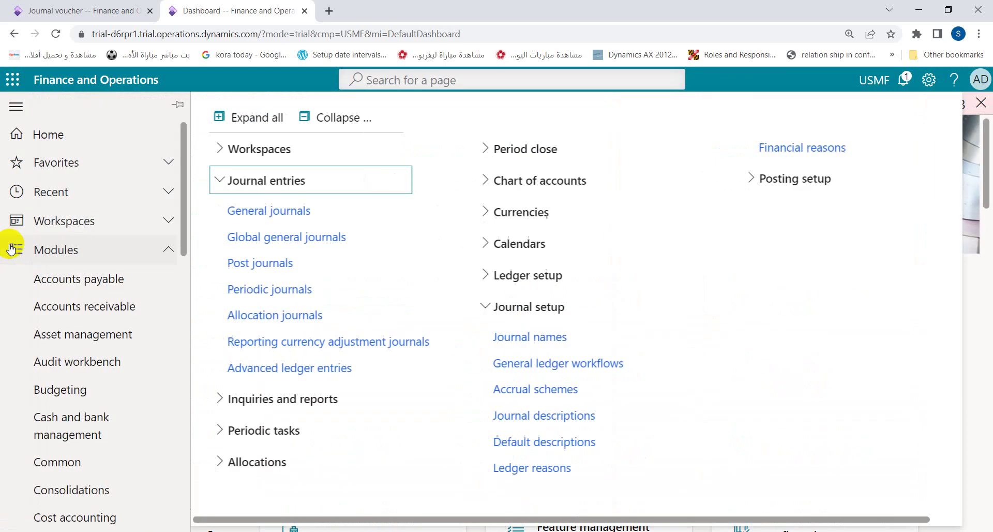
pyautogui.click(287, 190)
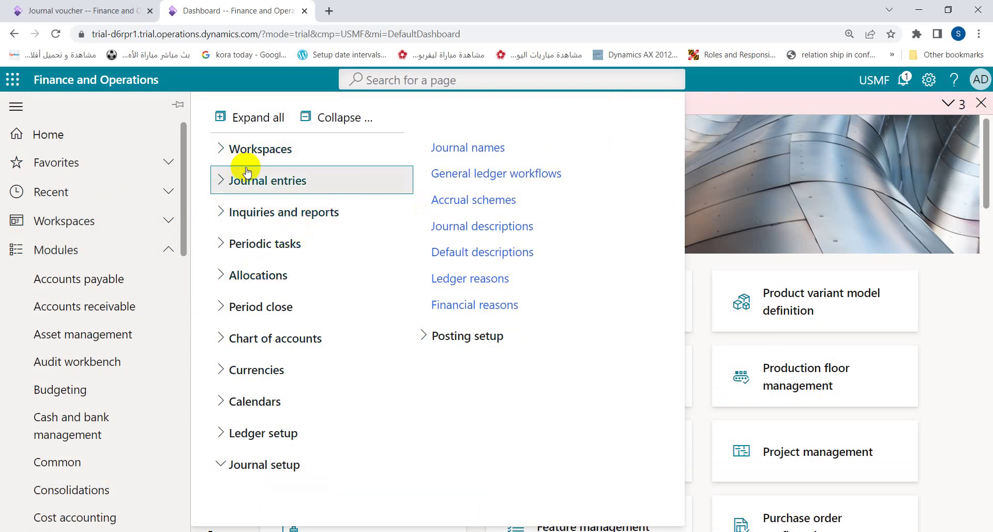
pyautogui.click(275, 339)
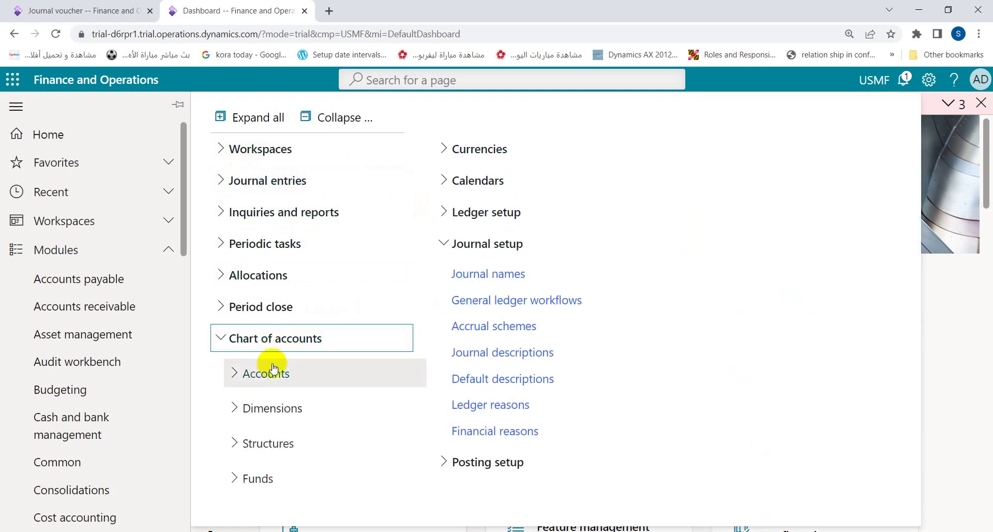
pyautogui.click(275, 370)
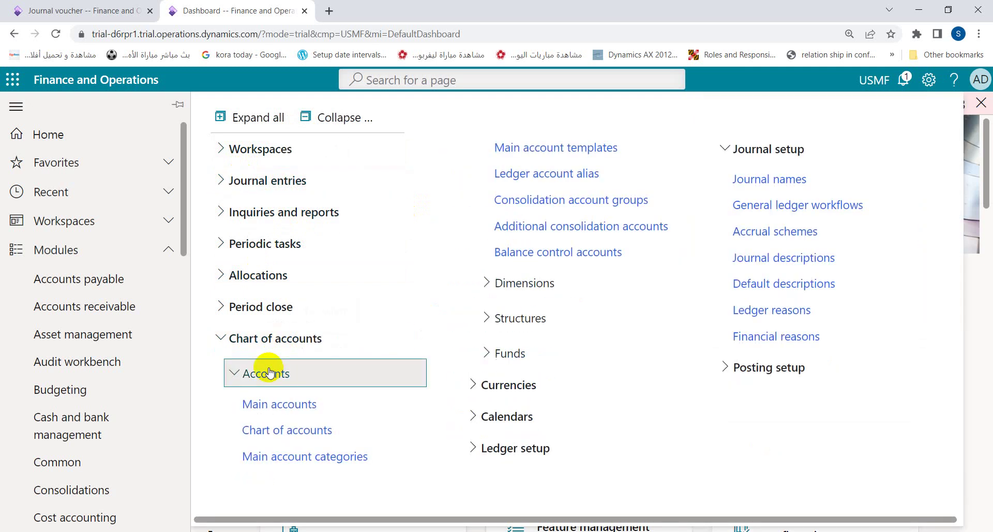
pyautogui.click(279, 409)
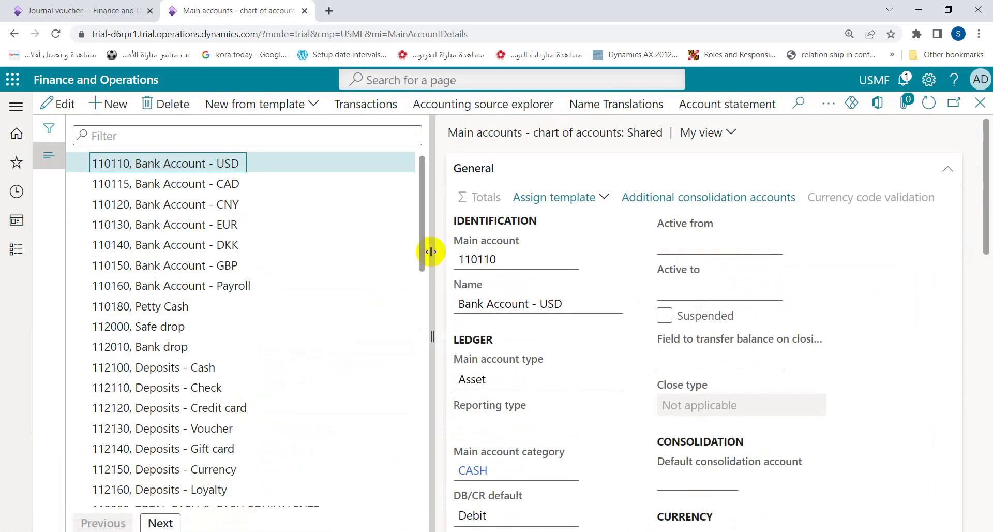
# Filter the main accounts by 6* and select account 600155, Bankcard Fees.
pyautogui.moveTo(425, 255); pyautogui.dragTo(427, 487)
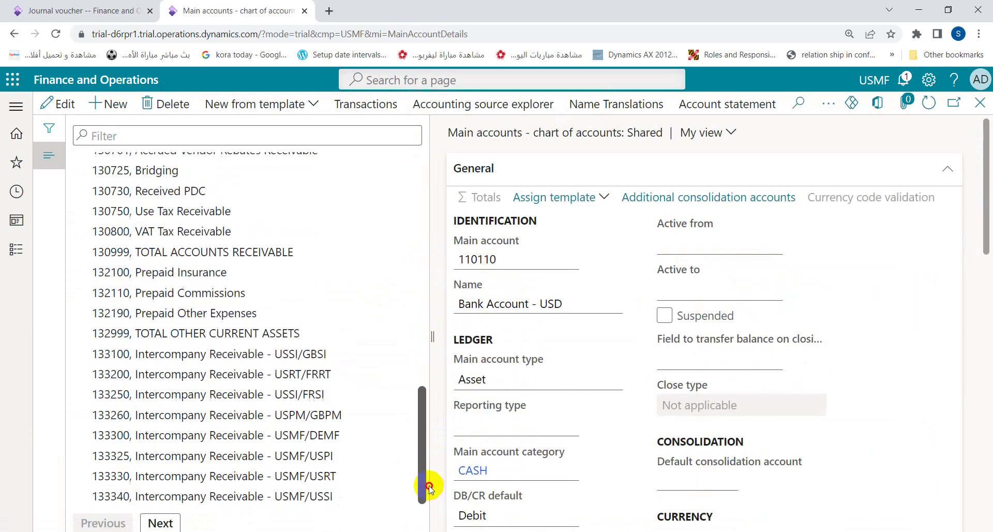
pyautogui.click(193, 140)
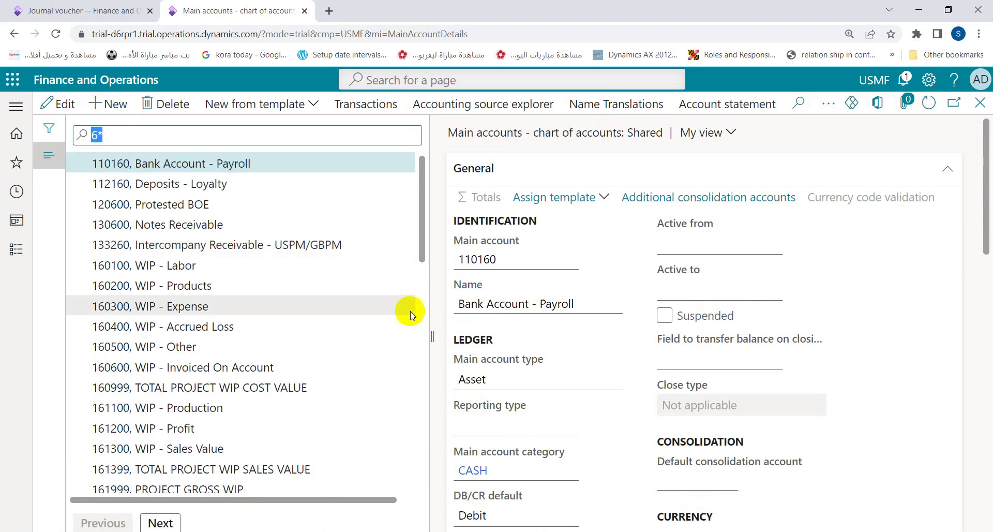
pyautogui.moveTo(420, 253); pyautogui.dragTo(420, 478)
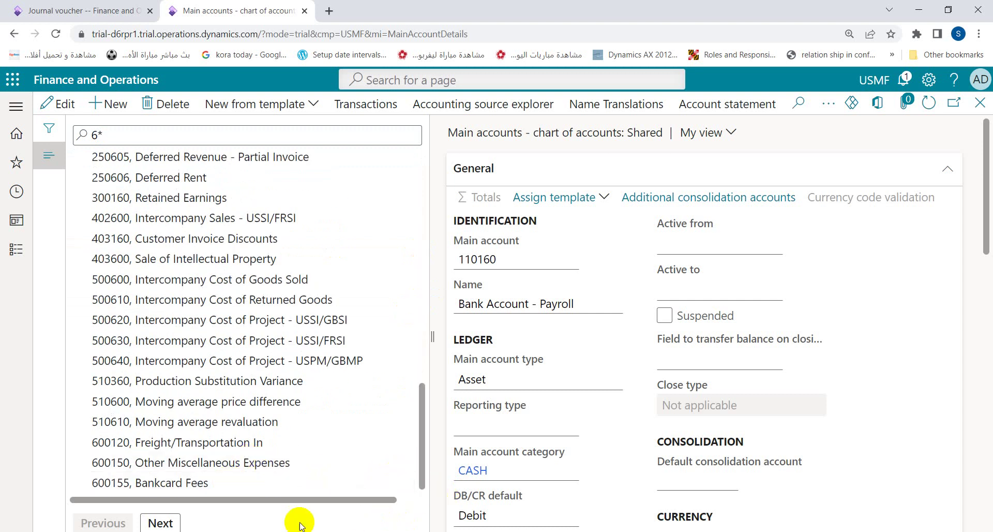
pyautogui.click(177, 485)
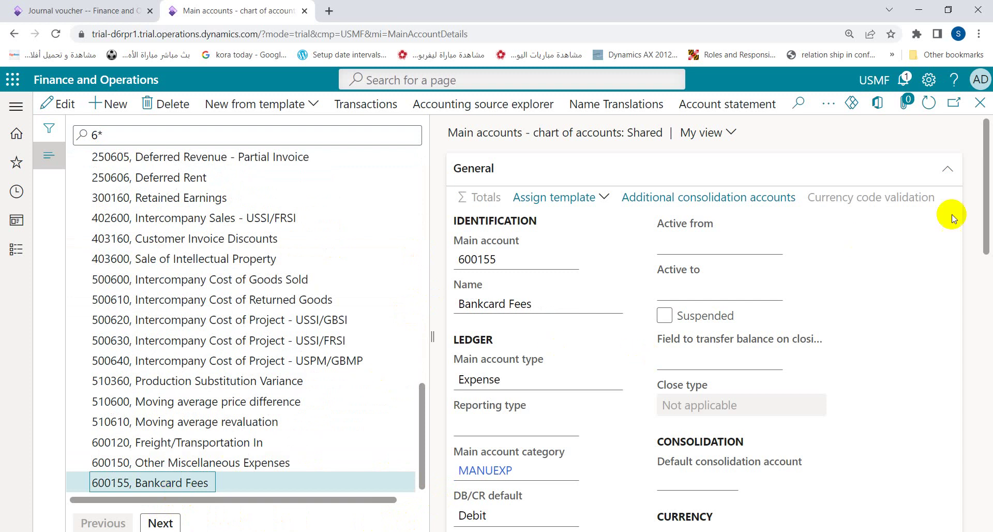
# Widen the details area of the Bankcard Fees account and start adding a legal entity override.
pyautogui.moveTo(986, 220); pyautogui.dragTo(976, 410)
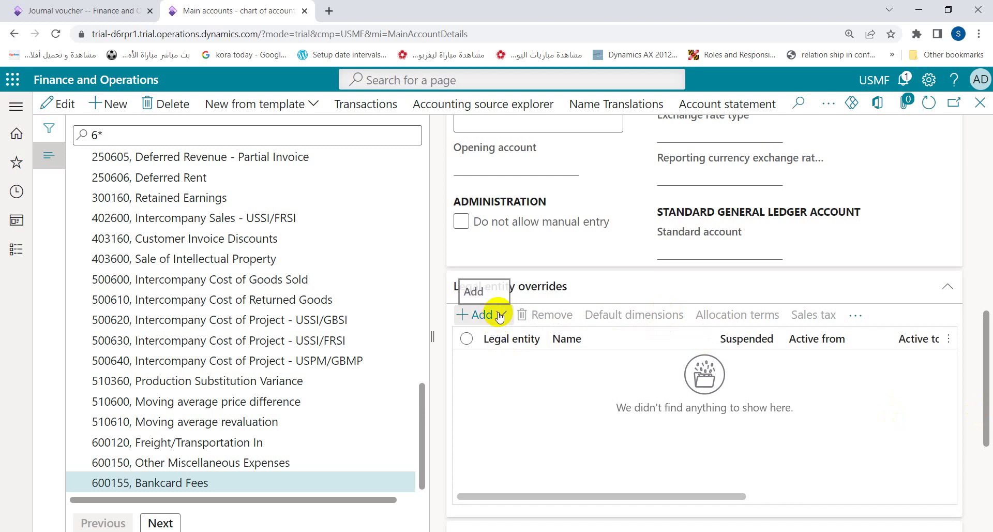
pyautogui.moveTo(429, 222); pyautogui.dragTo(286, 236)
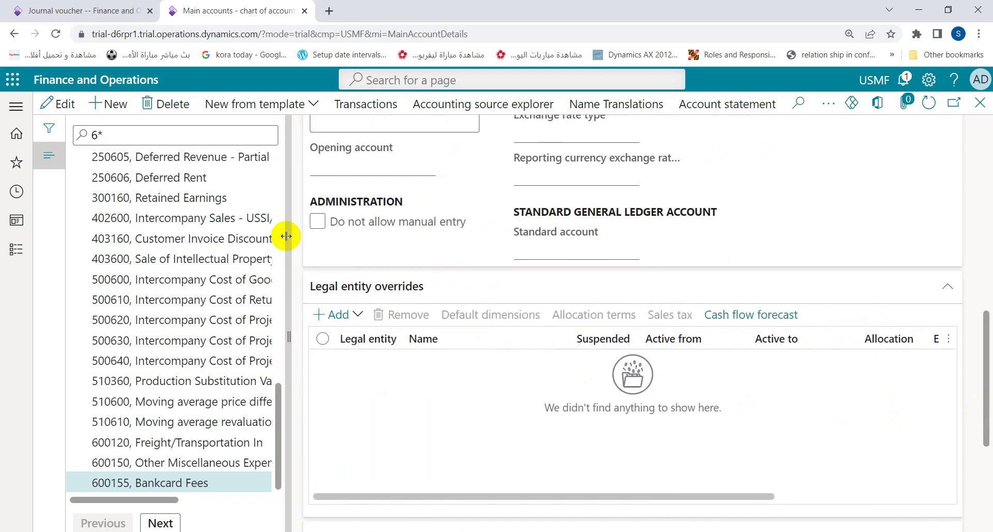
pyautogui.click(359, 316)
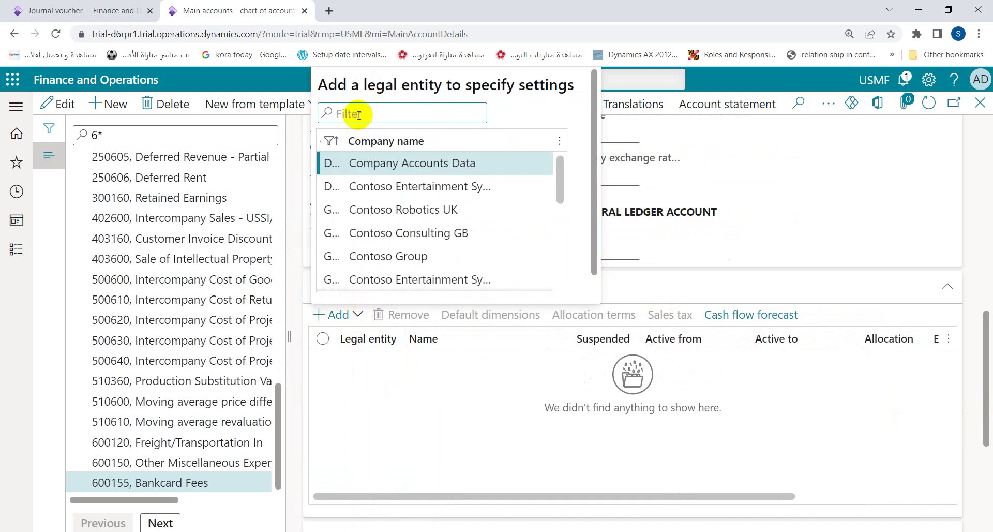
pyautogui.press('Return')
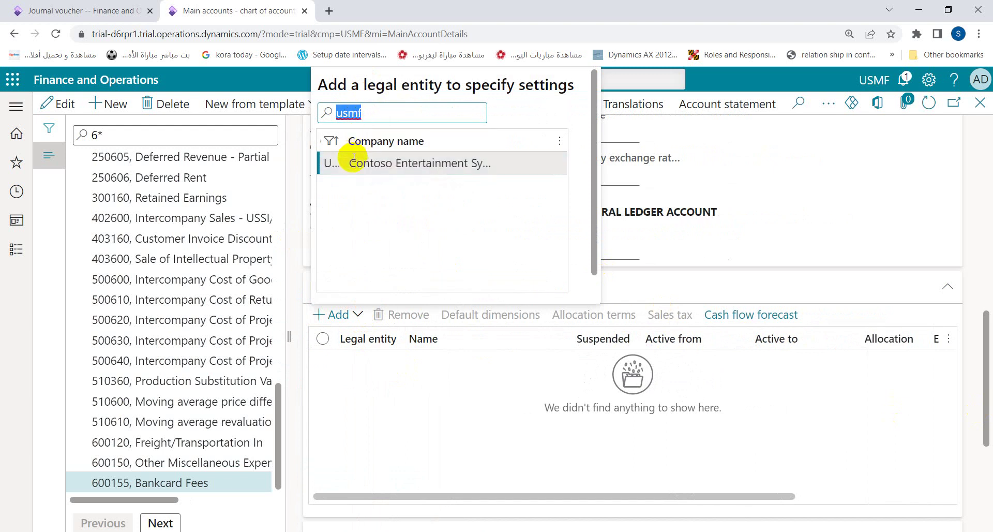
pyautogui.click(354, 162)
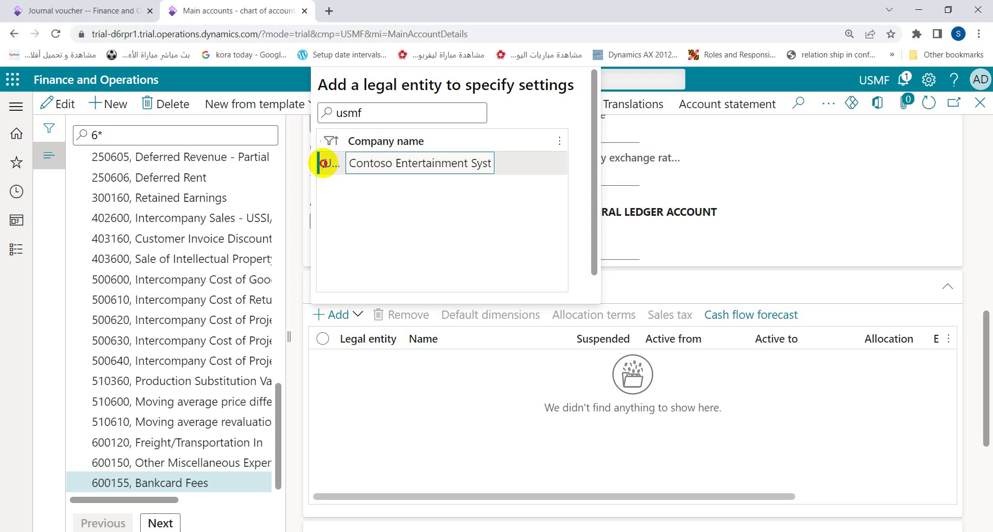
pyautogui.click(324, 163)
pyautogui.doubleClick(374, 165)
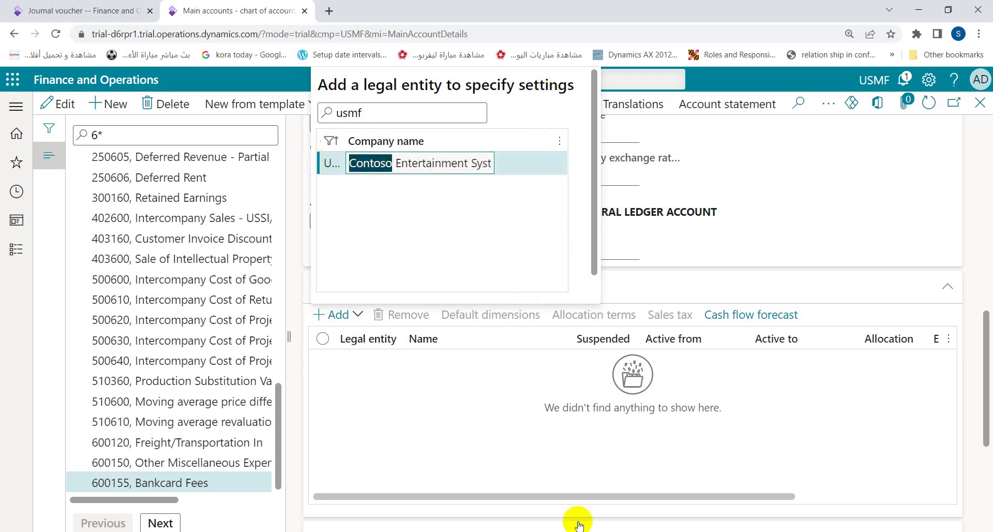
pyautogui.press('Escape')
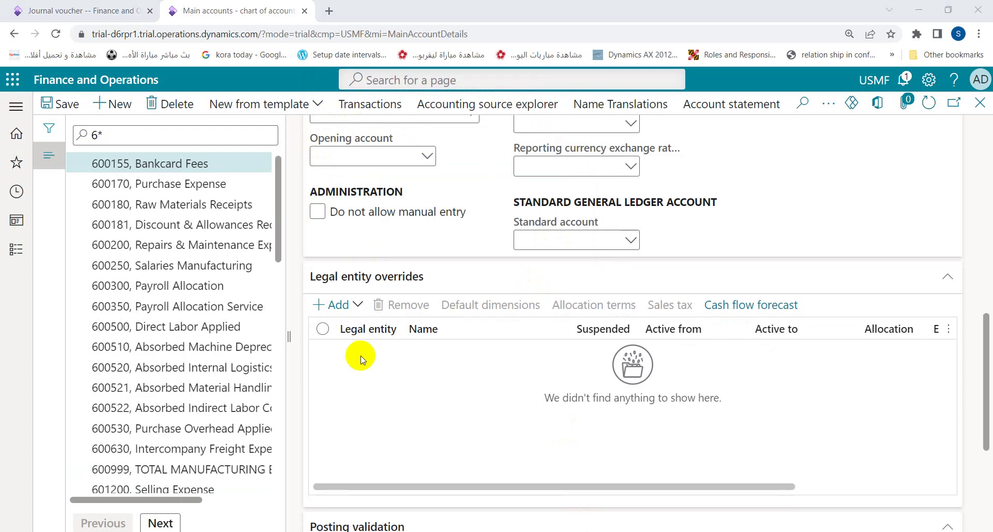
# Add a legal entity override for company USMF to the Bankcard Fees account.
pyautogui.click(356, 310)
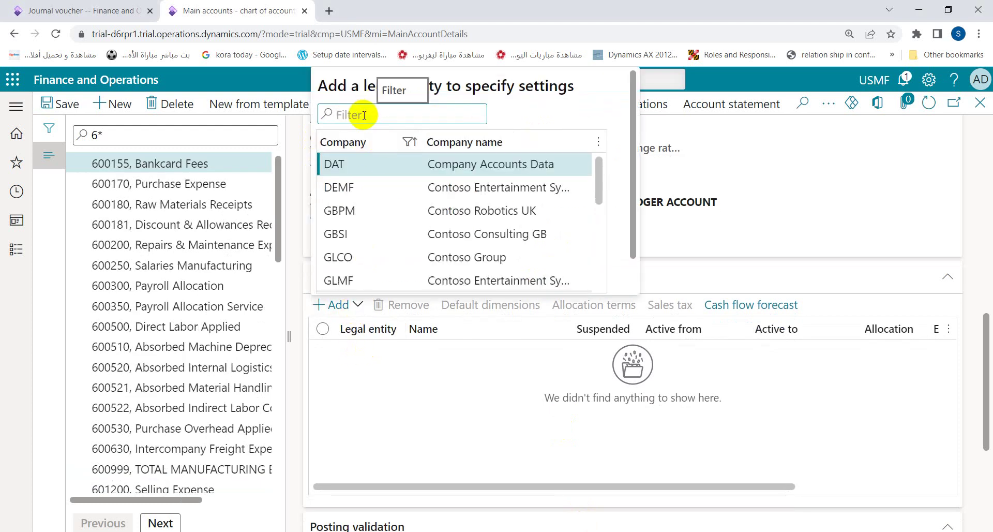
pyautogui.write('usm')
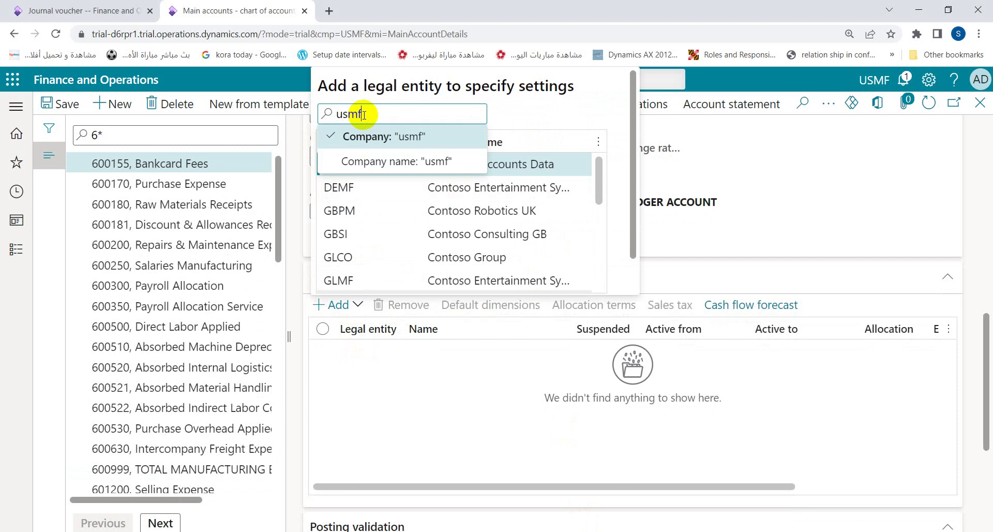
pyautogui.write('f')
pyautogui.press('Return')
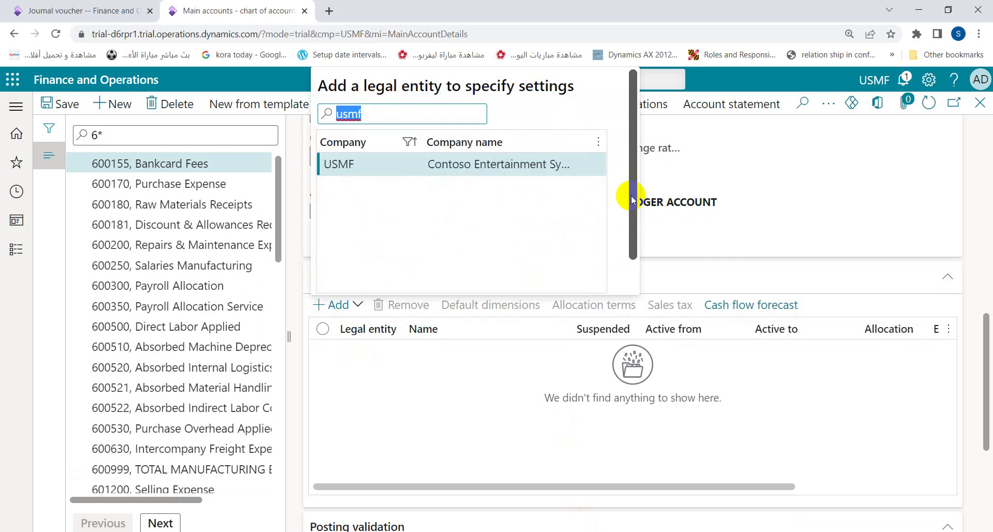
pyautogui.moveTo(632, 199); pyautogui.dragTo(618, 257)
pyautogui.click(595, 279)
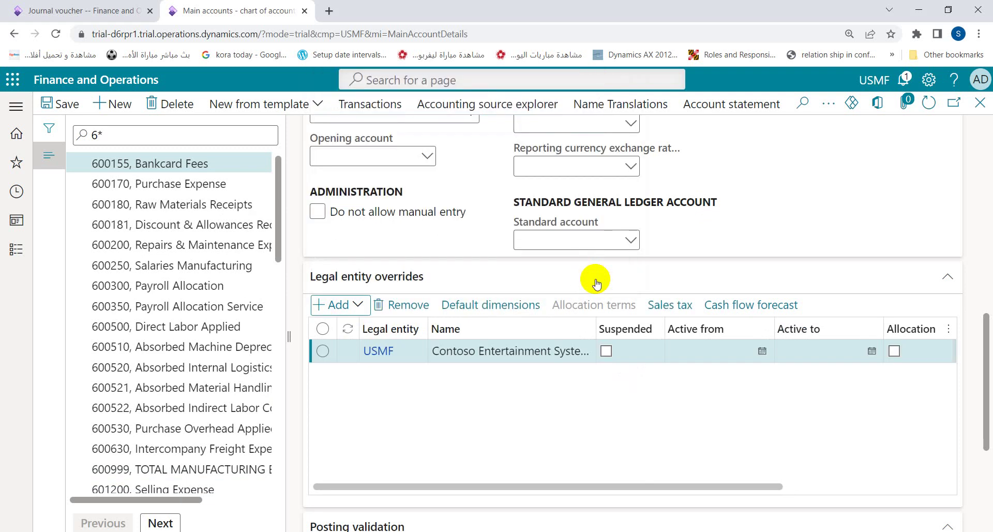
# Enable allocation on the USMF override and open its allocation terms.
pyautogui.click(895, 352)
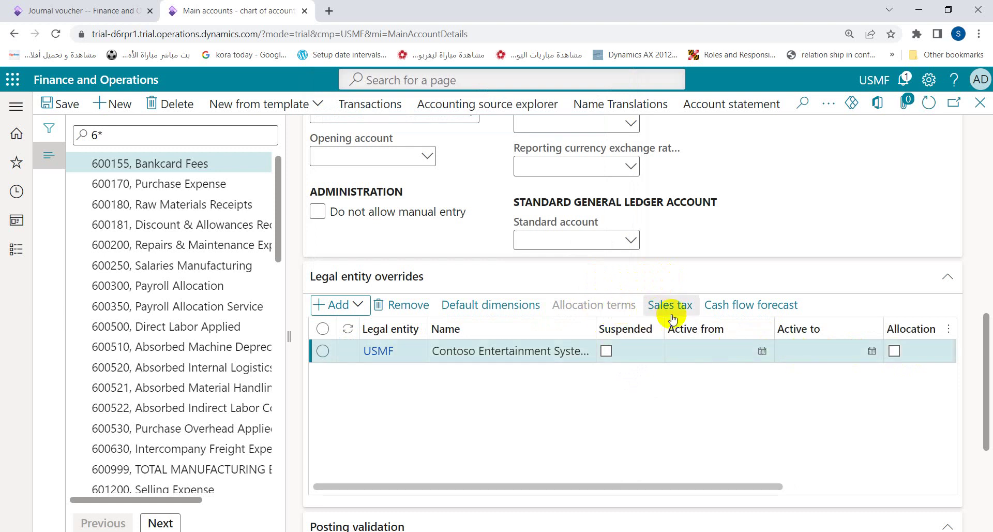
pyautogui.click(895, 352)
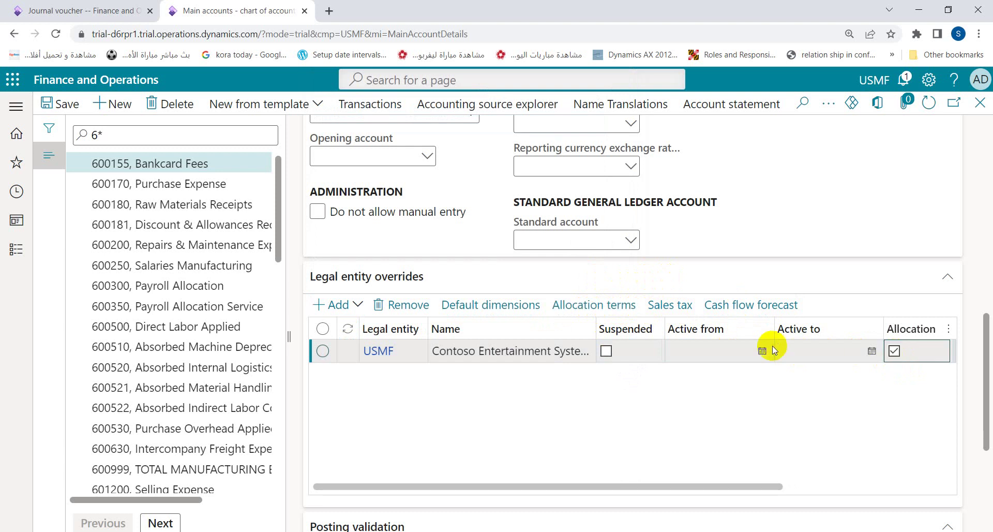
pyautogui.click(601, 309)
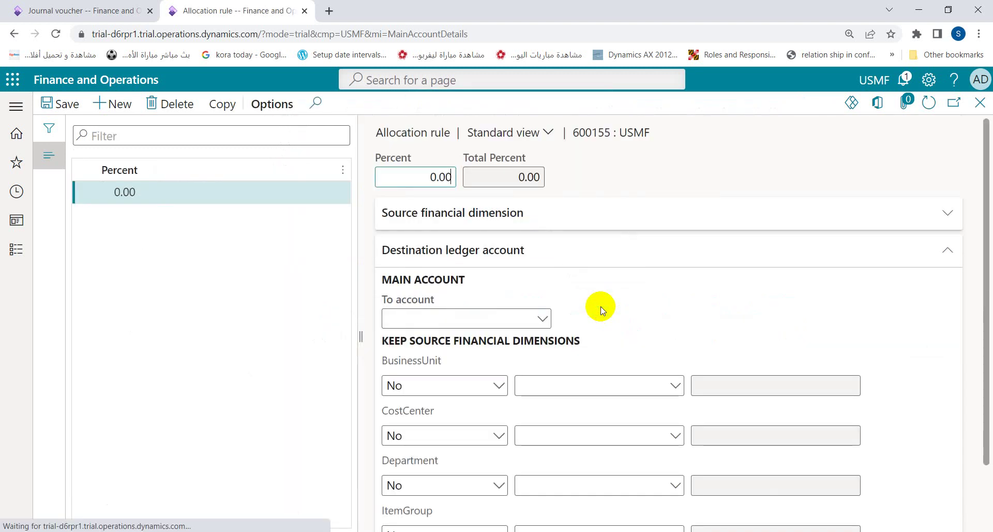
# Set the percent of the first allocation rule to 40.
pyautogui.click(419, 171)
pyautogui.doubleClick(420, 170)
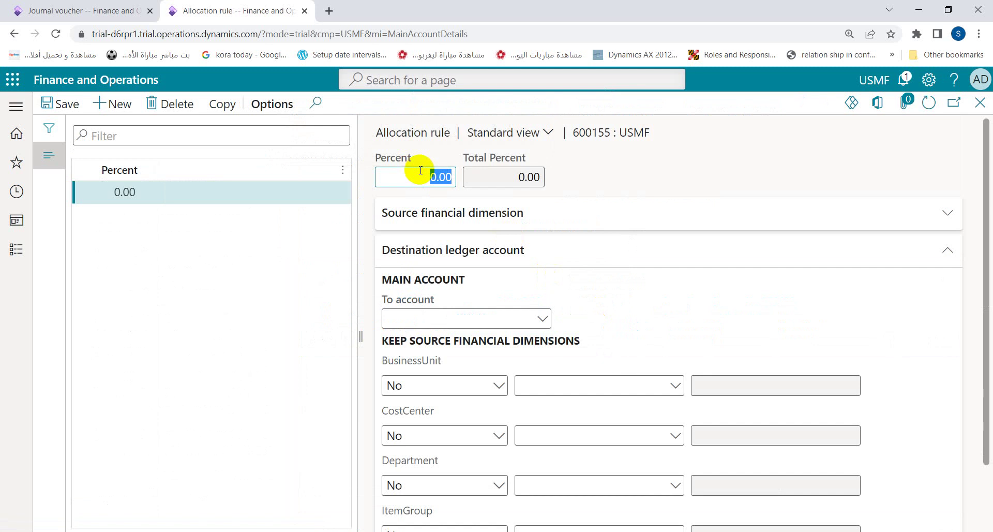
pyautogui.write('40')
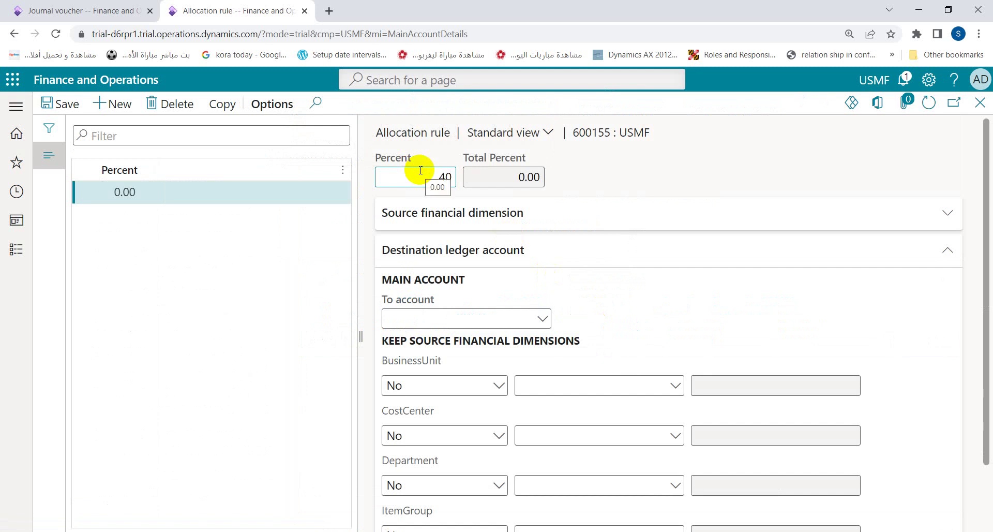
pyautogui.press('Tab')
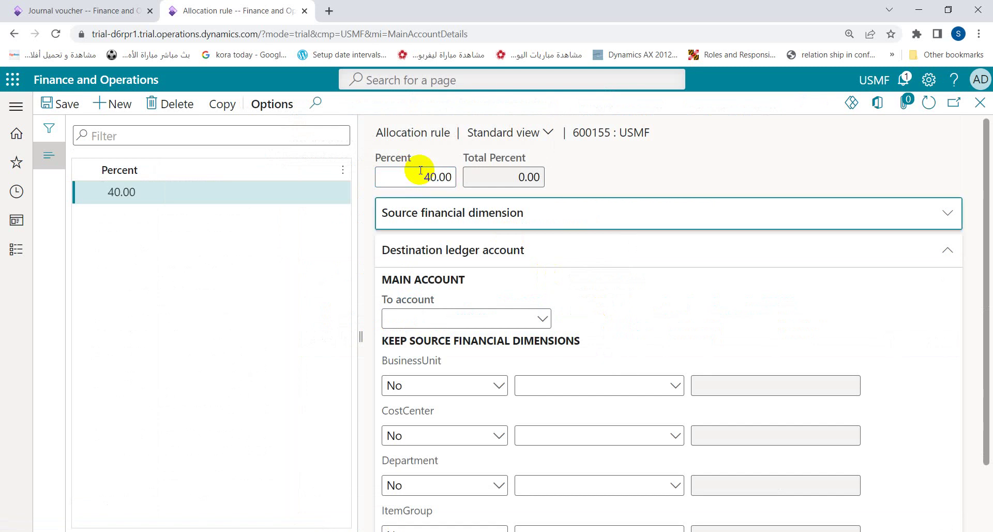
# Set the 40 percent rule's destination main account to 600155 and dismiss the same-account warning.
pyautogui.click(542, 318)
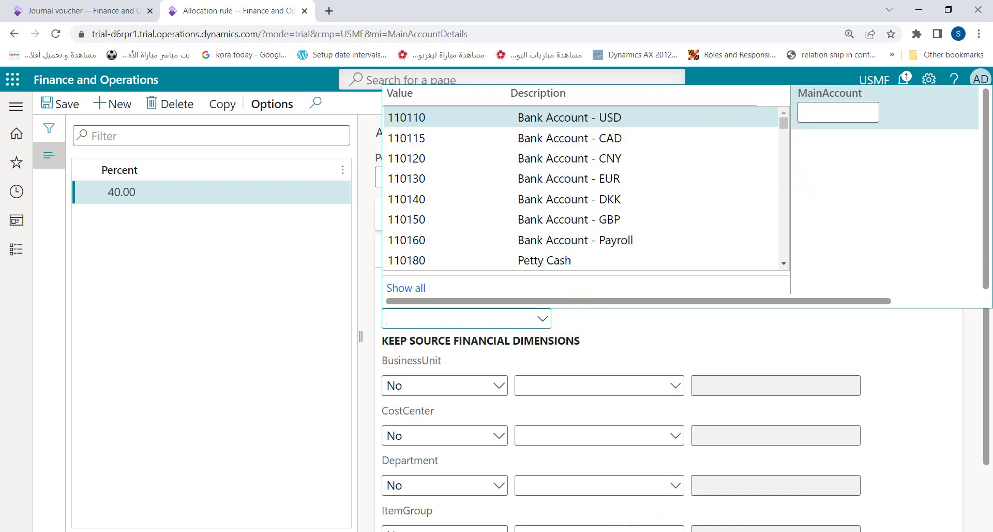
pyautogui.press('Escape')
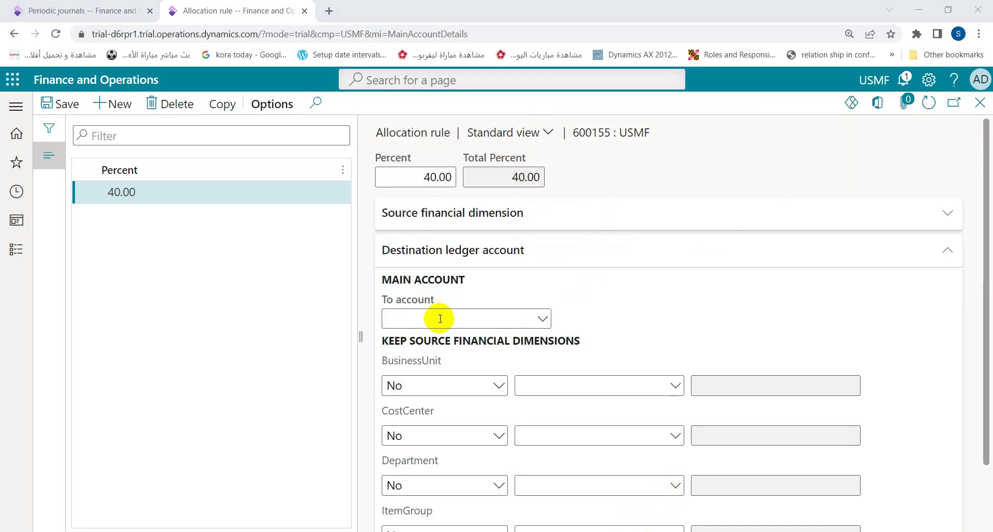
pyautogui.write('600155')
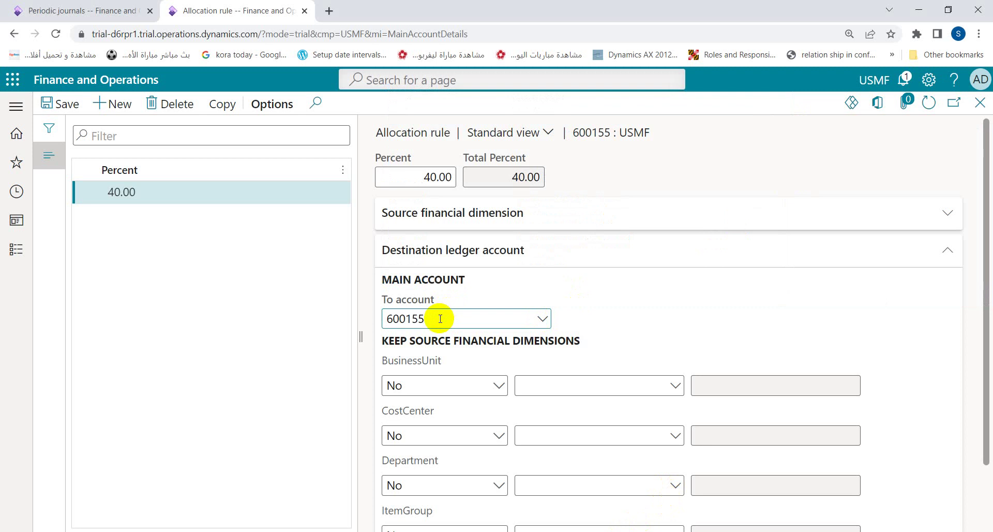
pyautogui.click(986, 337)
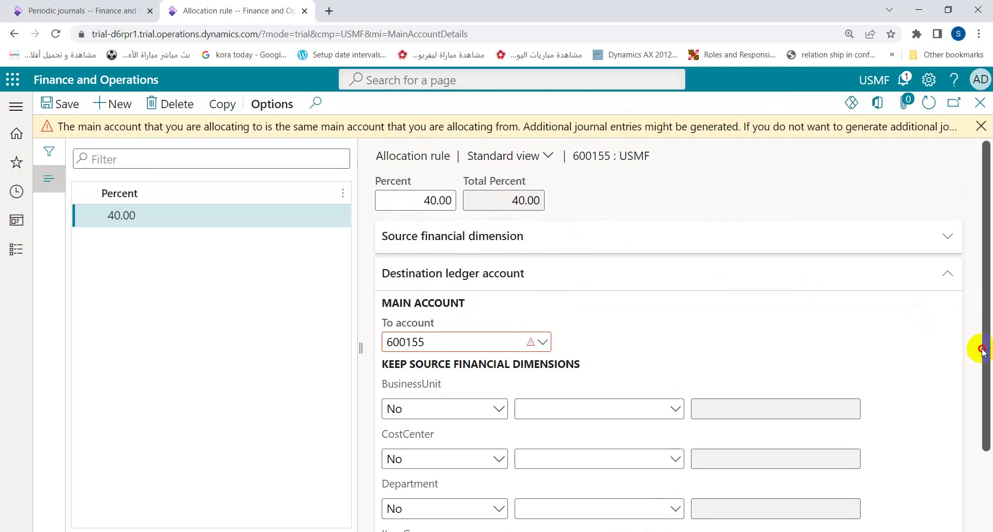
pyautogui.moveTo(981, 358)
pyautogui.mouseDown()
pyautogui.moveTo(977, 368)
pyautogui.moveTo(976, 357)
pyautogui.mouseUp()
pyautogui.click(982, 127)
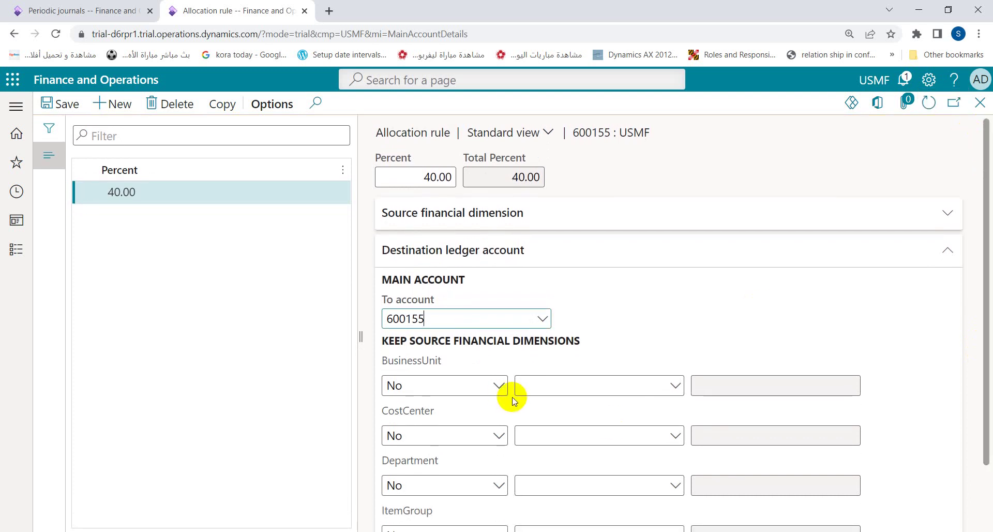
# Assign department 024, Finance, as the destination dimension of the 40 percent rule, leaving Keep source set to No.
pyautogui.click(498, 485)
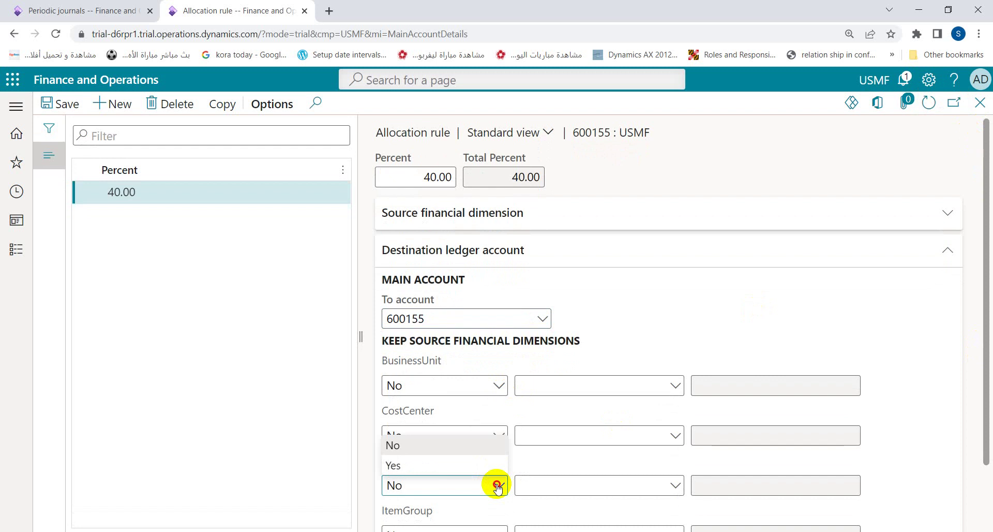
pyautogui.click(498, 485)
pyautogui.click(641, 483)
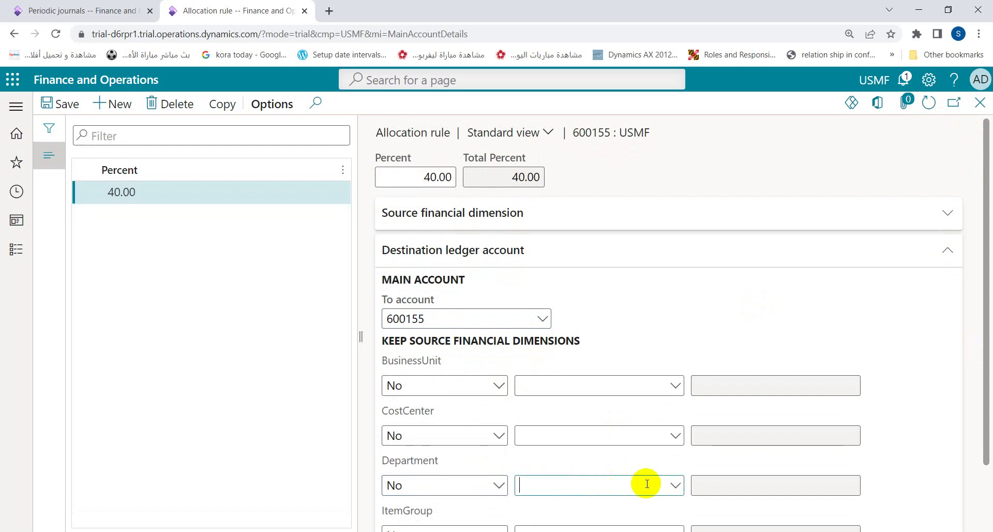
pyautogui.click(675, 485)
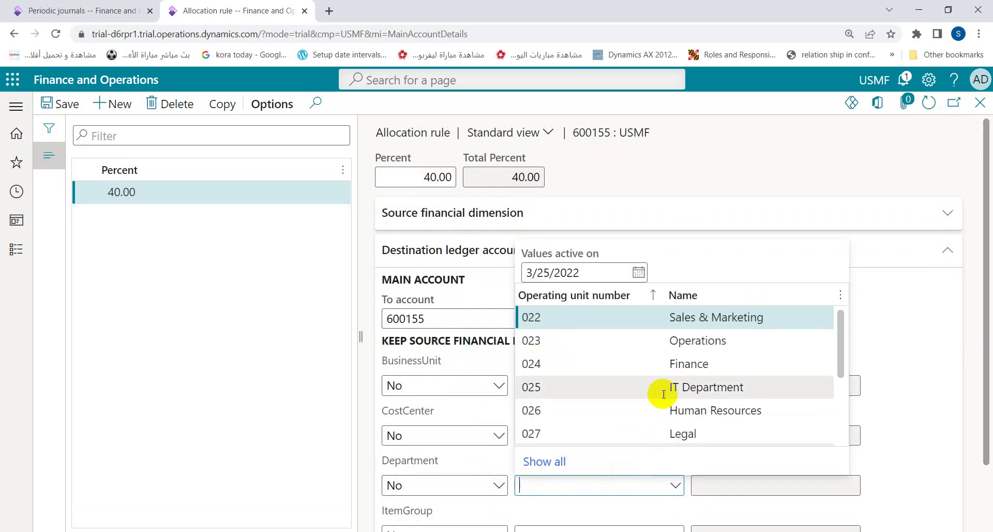
pyautogui.click(684, 364)
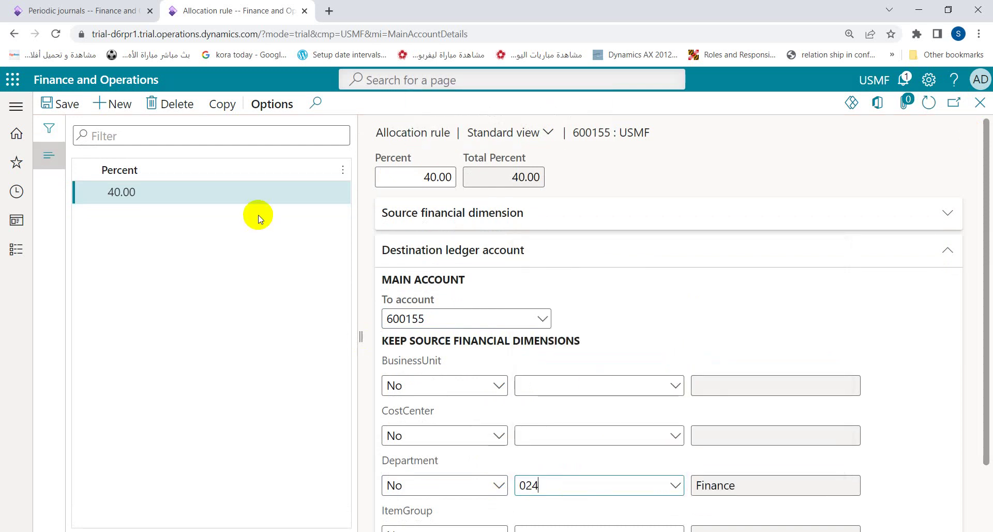
# Add a second allocation rule of 30 percent to account 600155 with department 023, Operations.
pyautogui.click(124, 113)
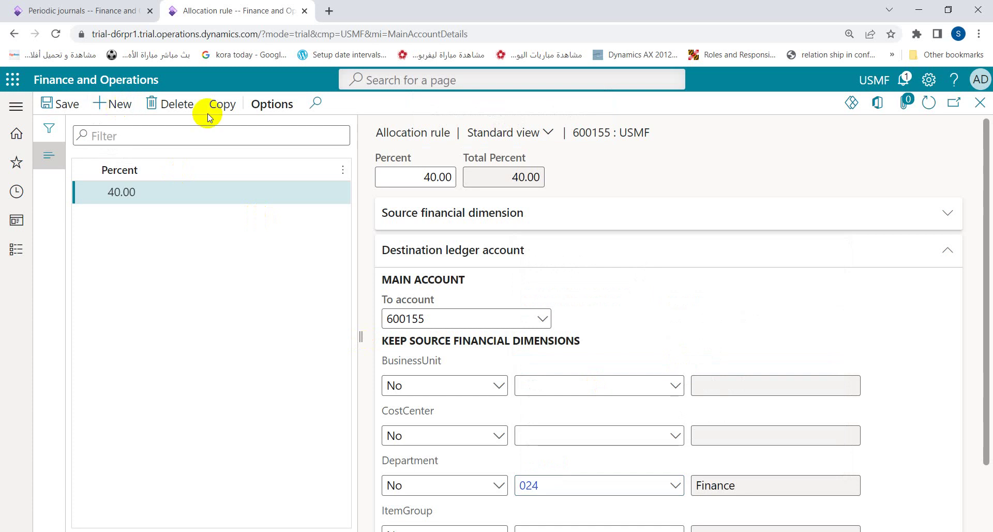
pyautogui.doubleClick(390, 177)
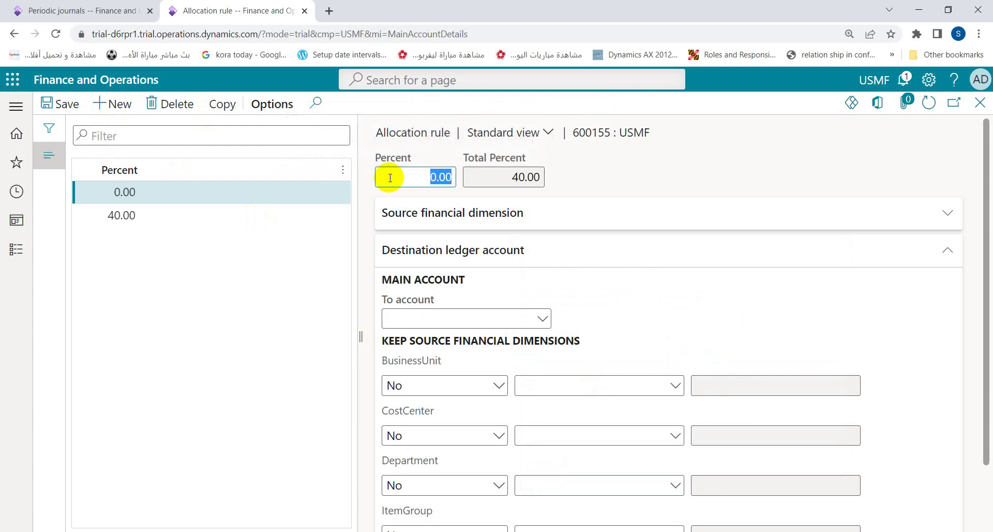
pyautogui.write('30')
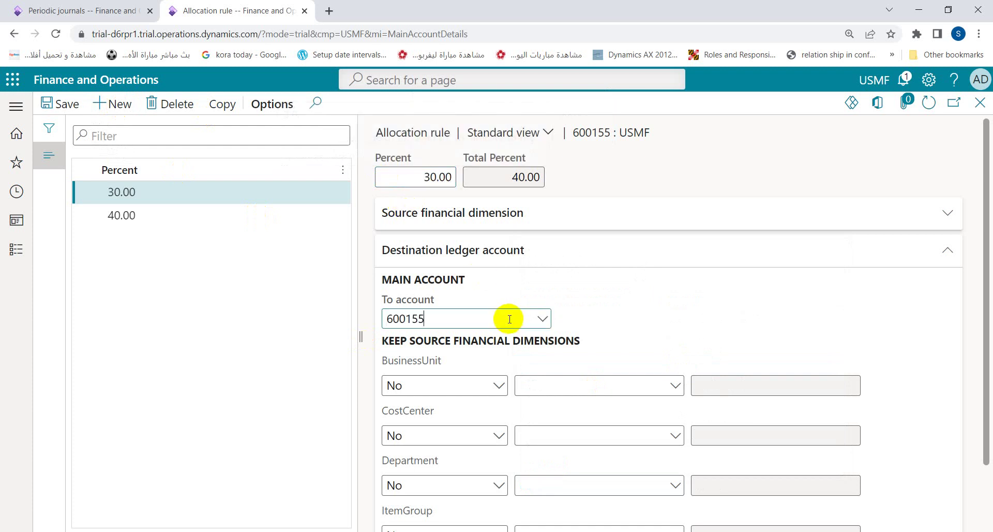
pyautogui.click(595, 478)
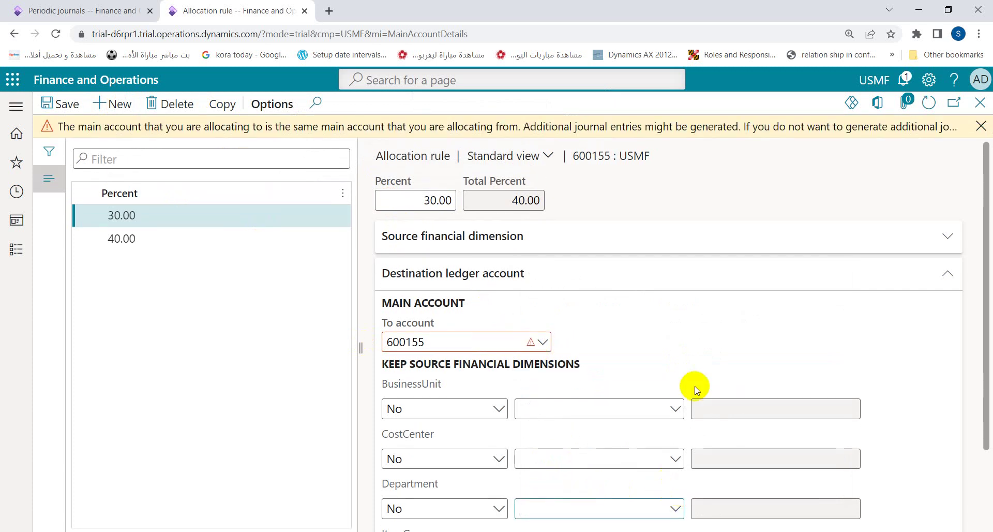
pyautogui.click(981, 127)
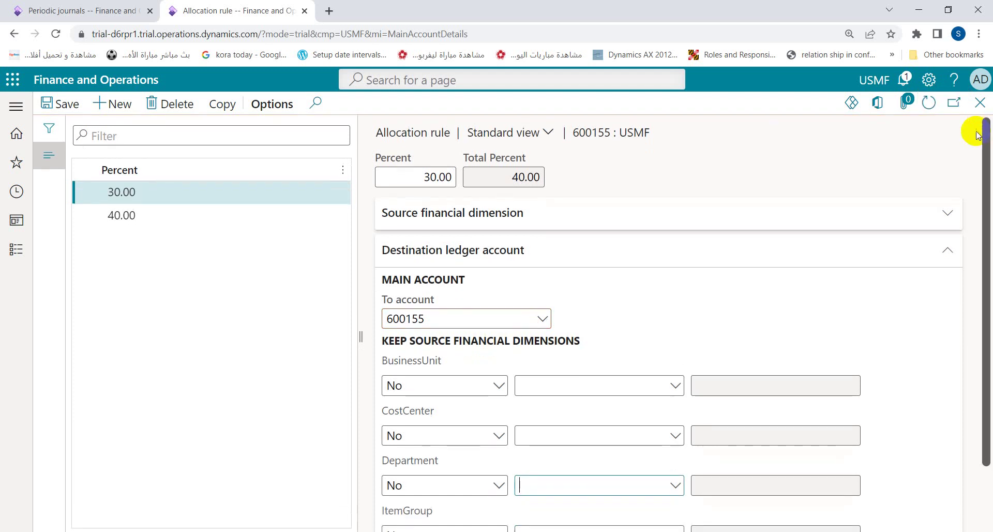
pyautogui.click(673, 481)
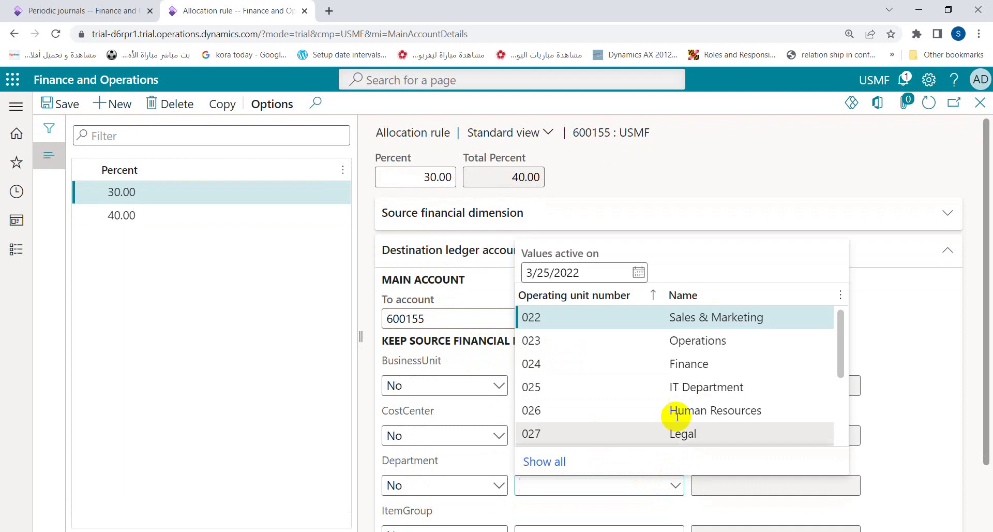
pyautogui.click(695, 339)
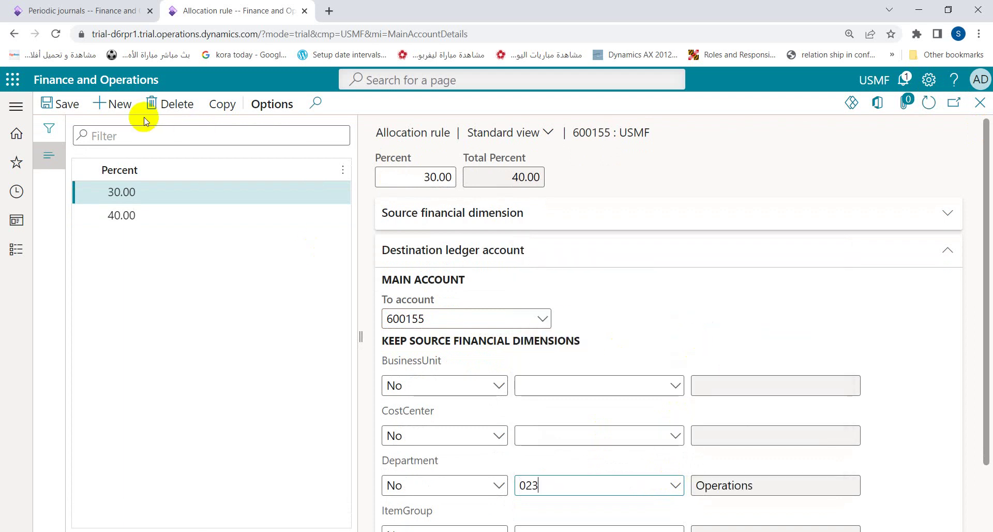
# Add a third allocation rule of 30 percent with main account 600155 as its destination.
pyautogui.click(123, 104)
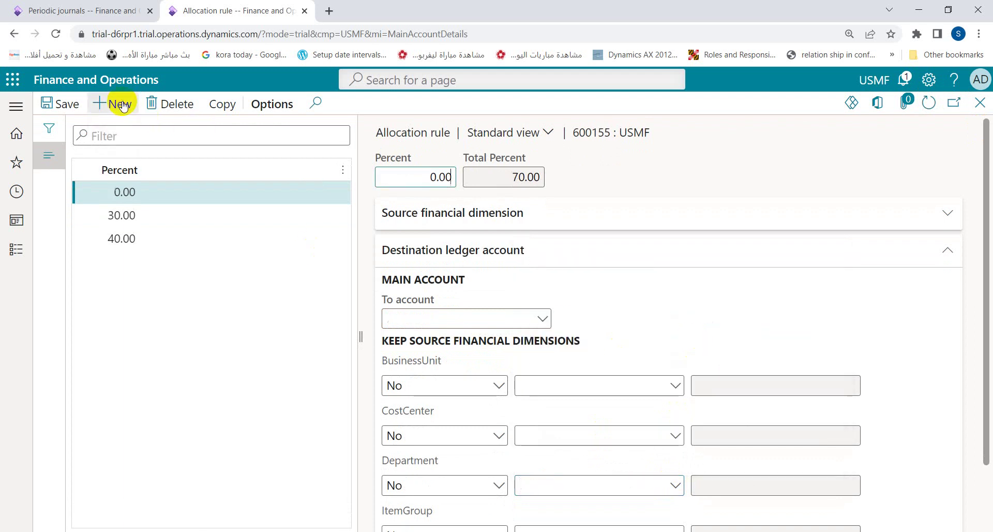
pyautogui.click(511, 179)
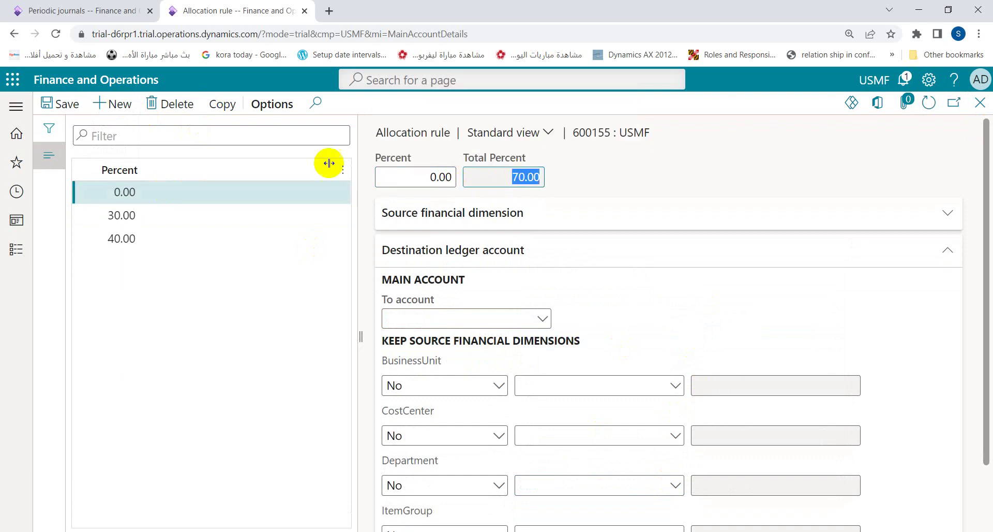
pyautogui.click(432, 181)
pyautogui.write('3')
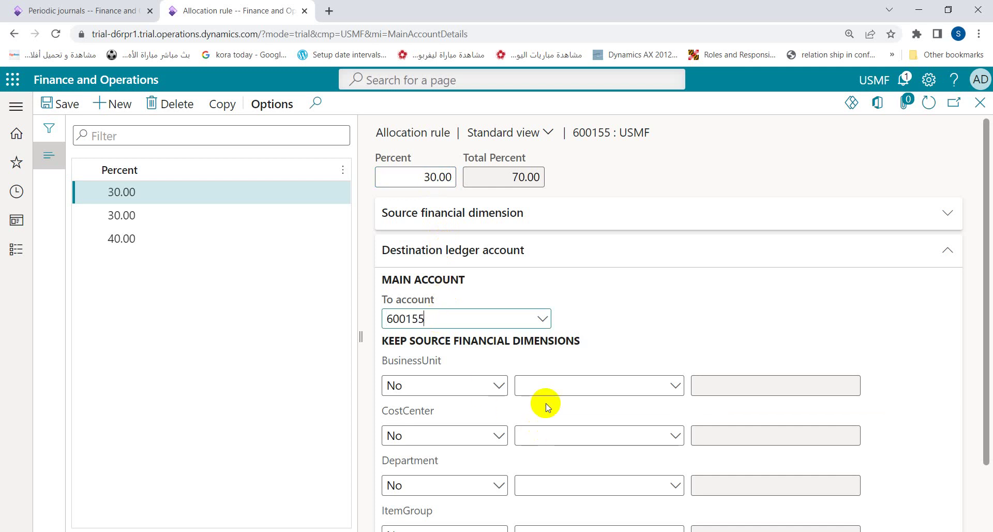
# Assign department 025, IT Department, to the third allocation rule, then save it and dismiss the same-account warning.
pyautogui.click(674, 483)
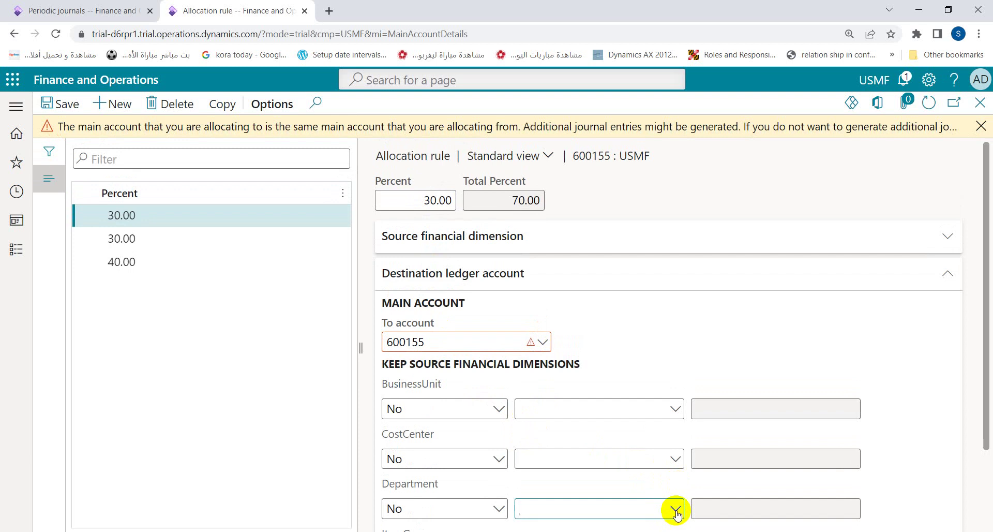
pyautogui.click(675, 509)
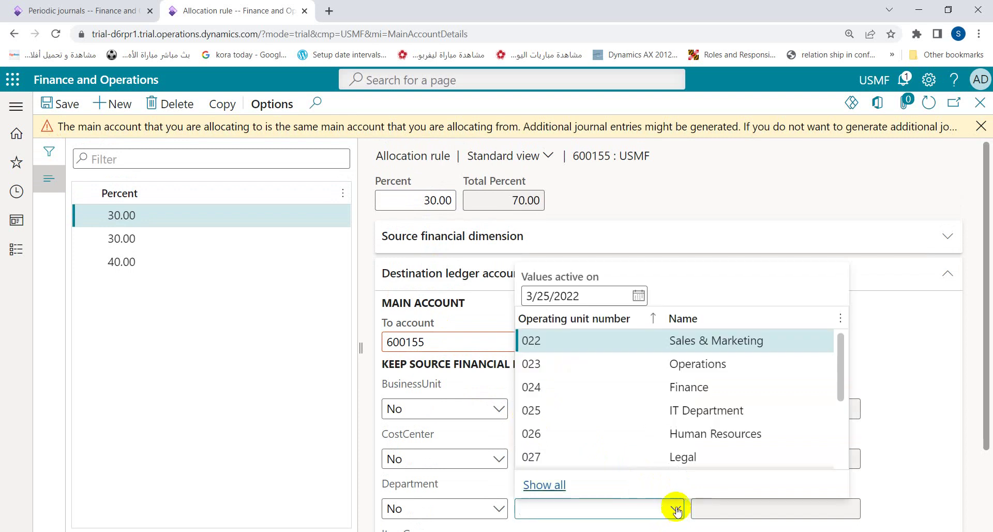
pyautogui.click(680, 411)
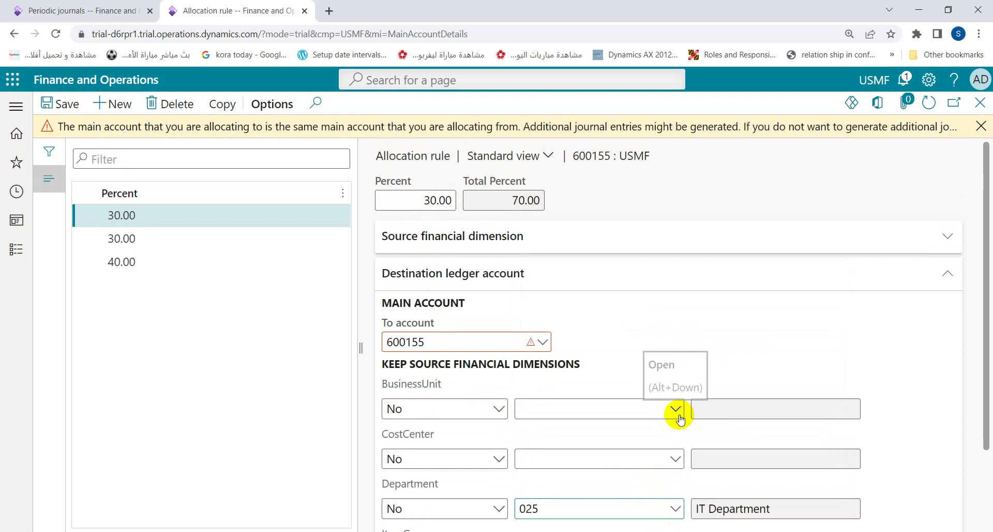
pyautogui.click(562, 457)
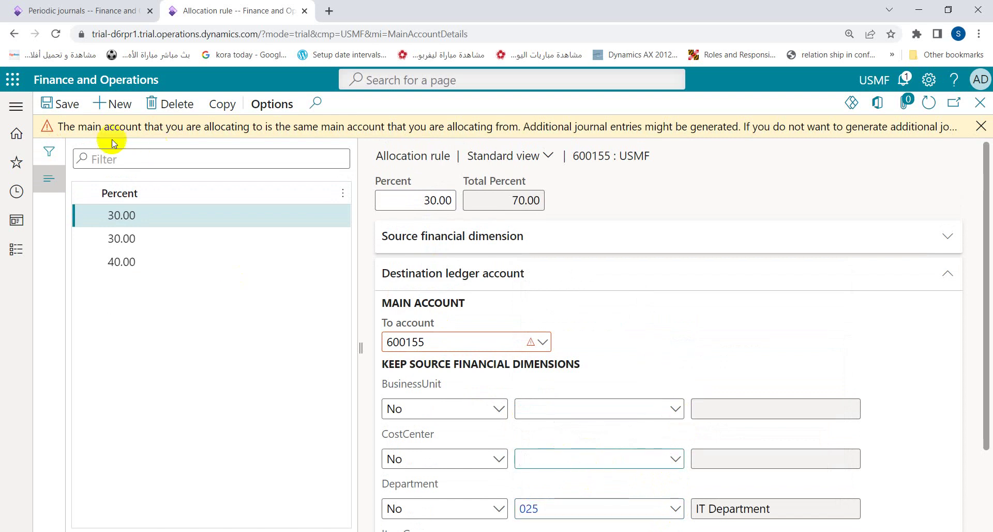
pyautogui.click(69, 110)
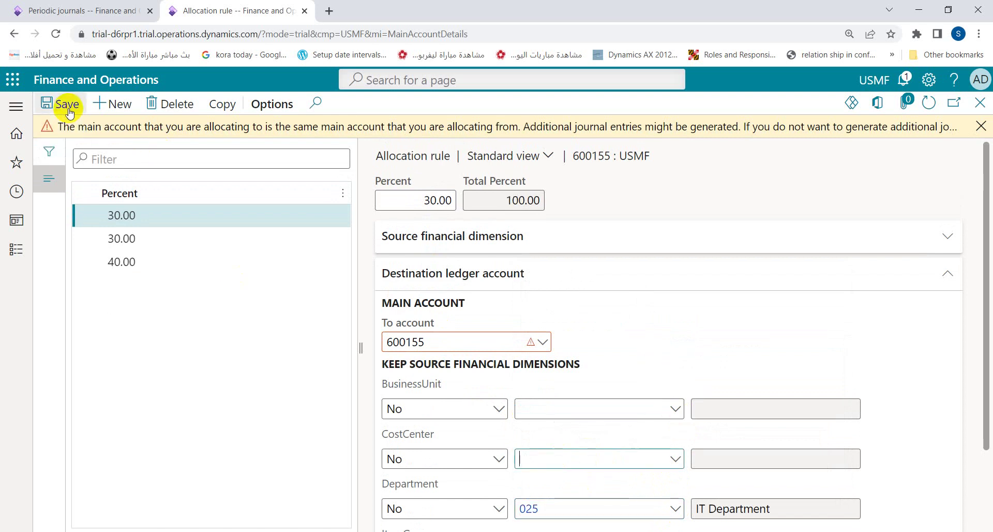
pyautogui.click(981, 126)
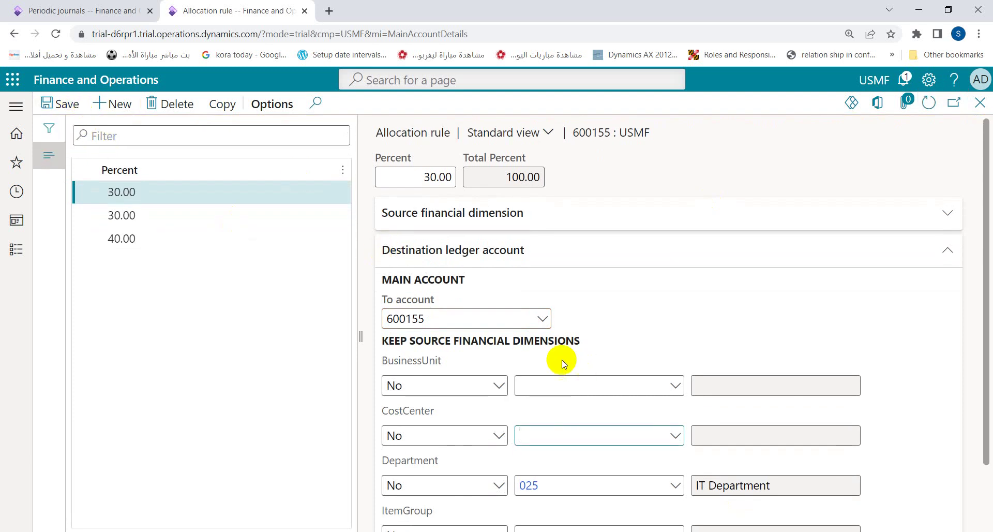
# Close the allocation rules and open the General journals list from the general ledger's journal entries.
pyautogui.click(426, 326)
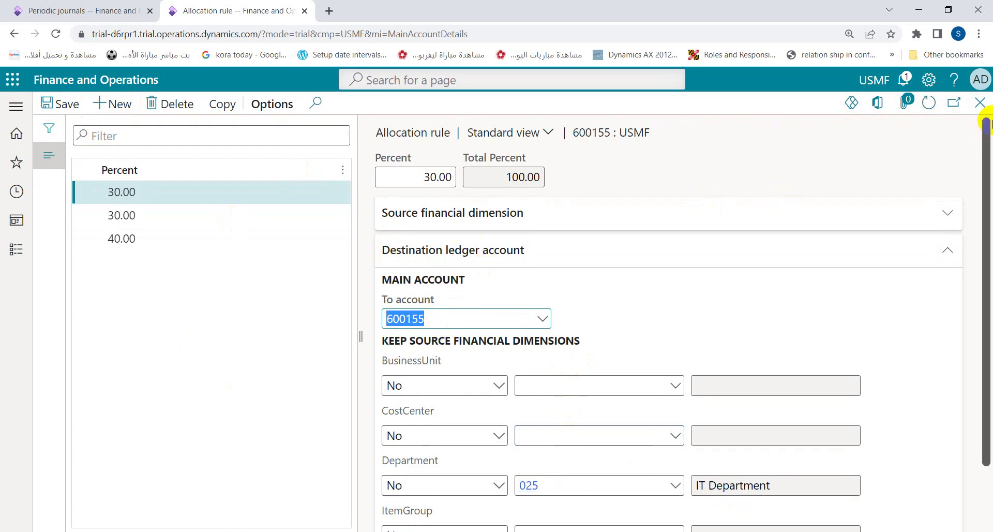
pyautogui.click(981, 104)
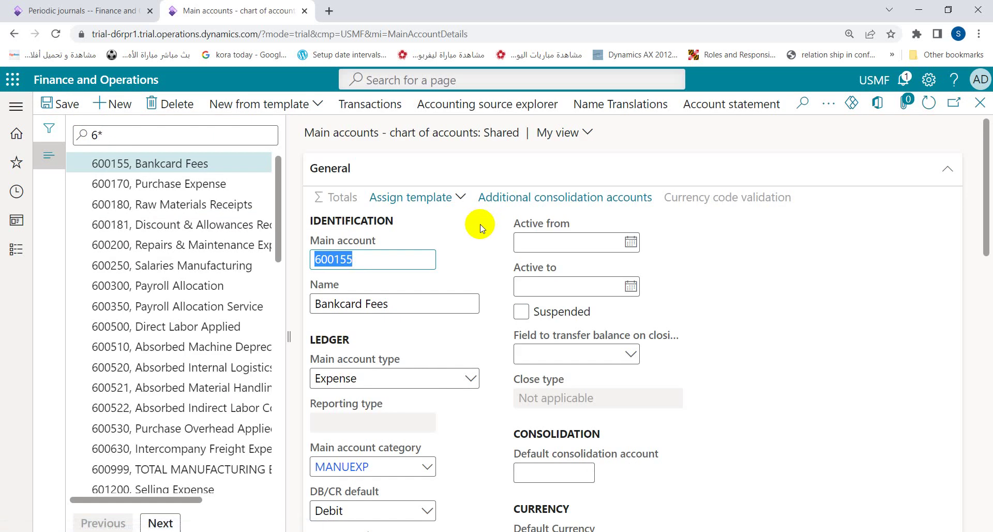
pyautogui.moveTo(433, 259)
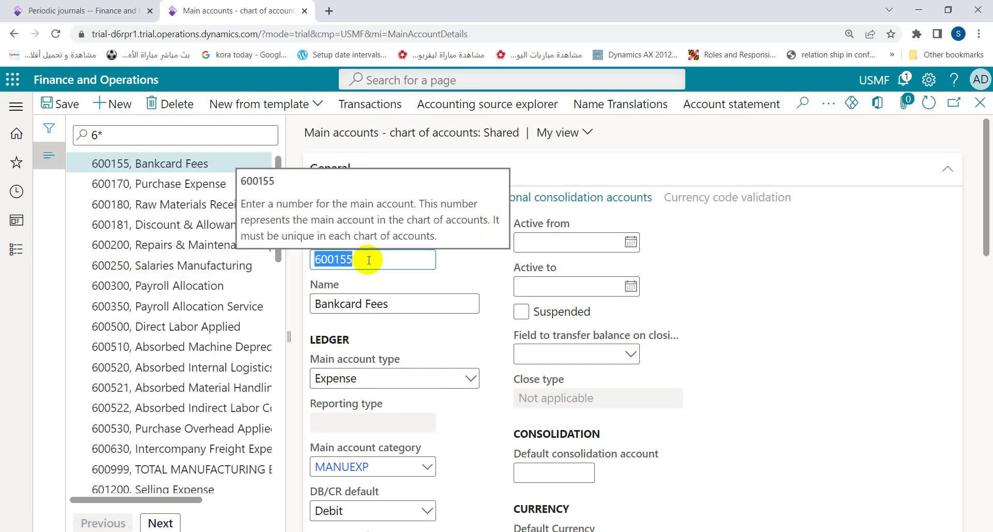
pyautogui.click(17, 248)
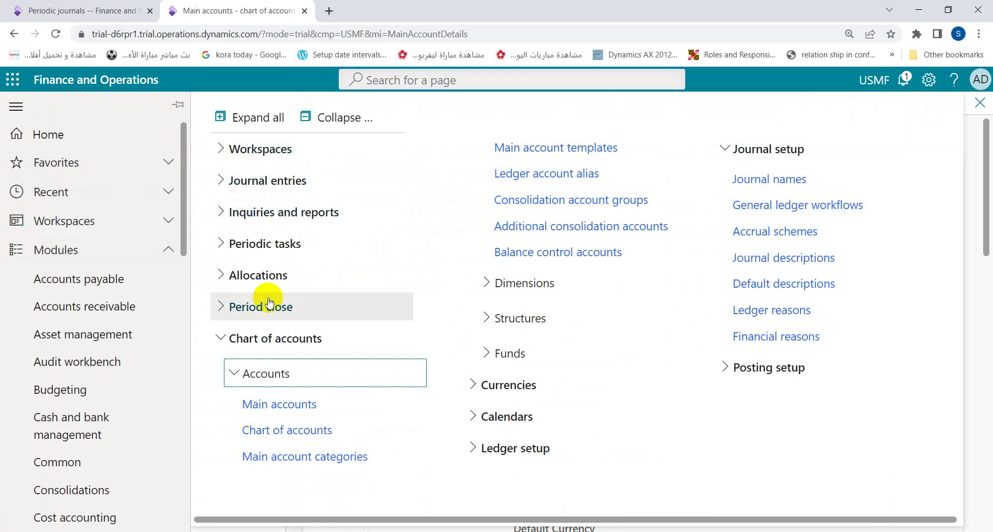
pyautogui.click(258, 337)
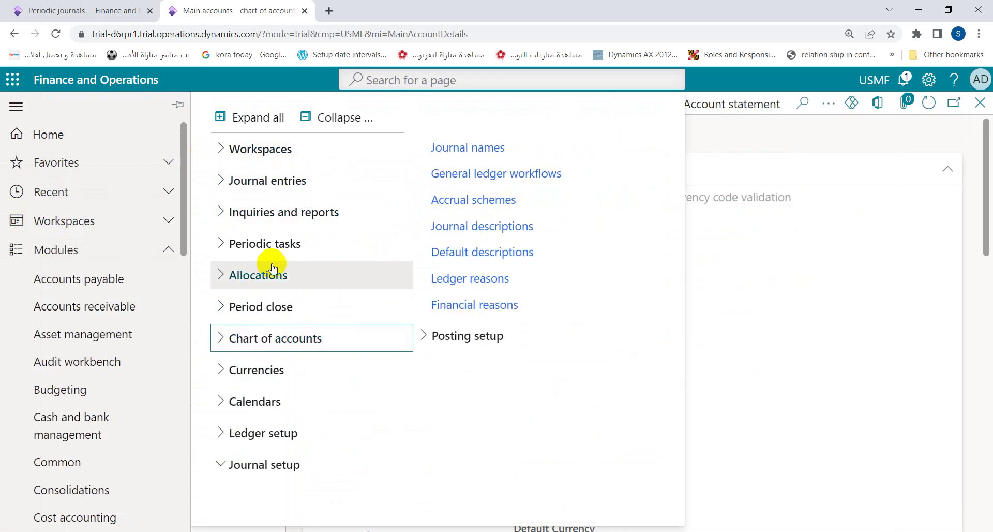
pyautogui.click(271, 194)
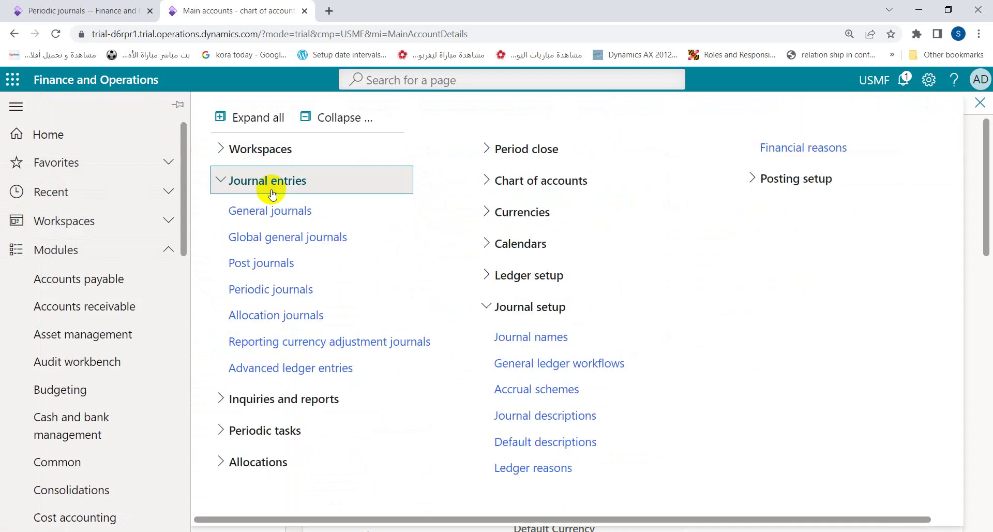
pyautogui.click(265, 217)
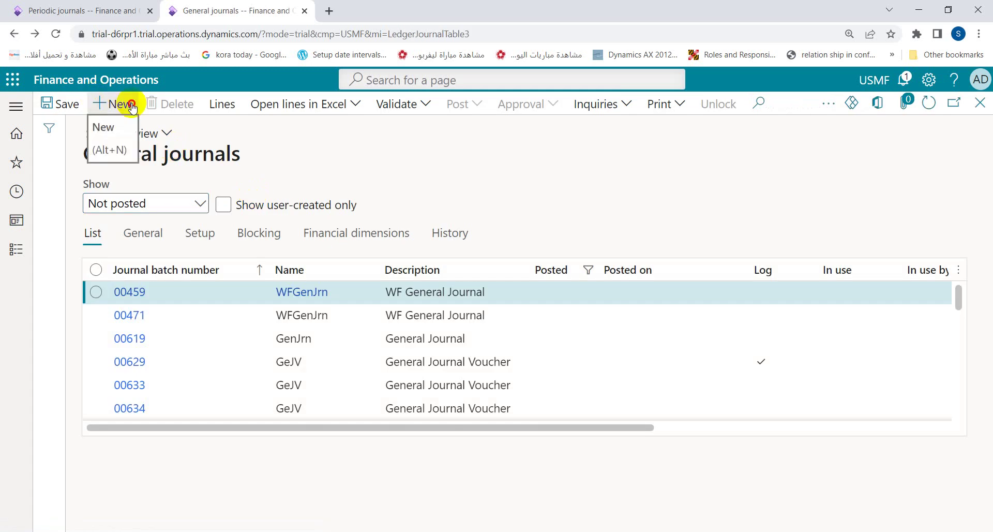
# Create a new general journal with the journal name GenJrn and open its lines.
pyautogui.click(127, 105)
pyautogui.click(394, 291)
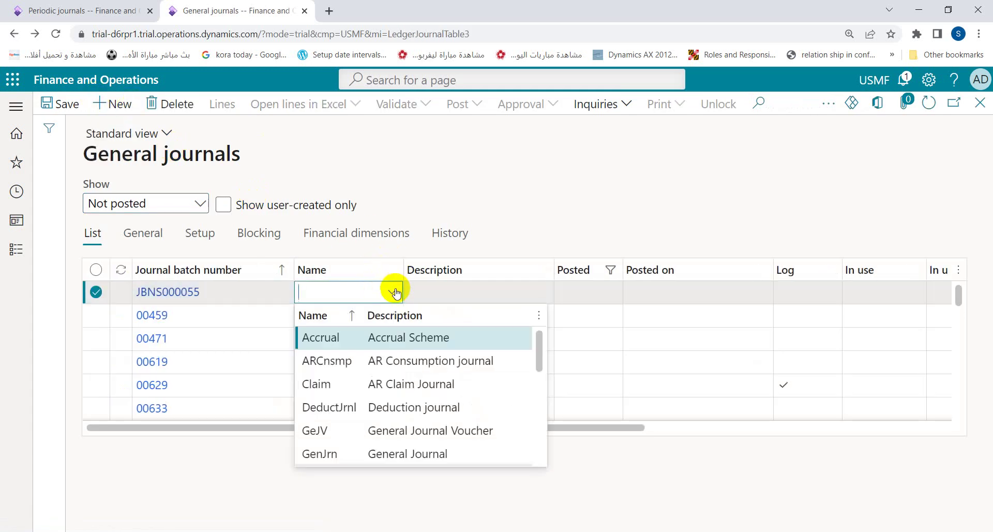
pyautogui.click(336, 455)
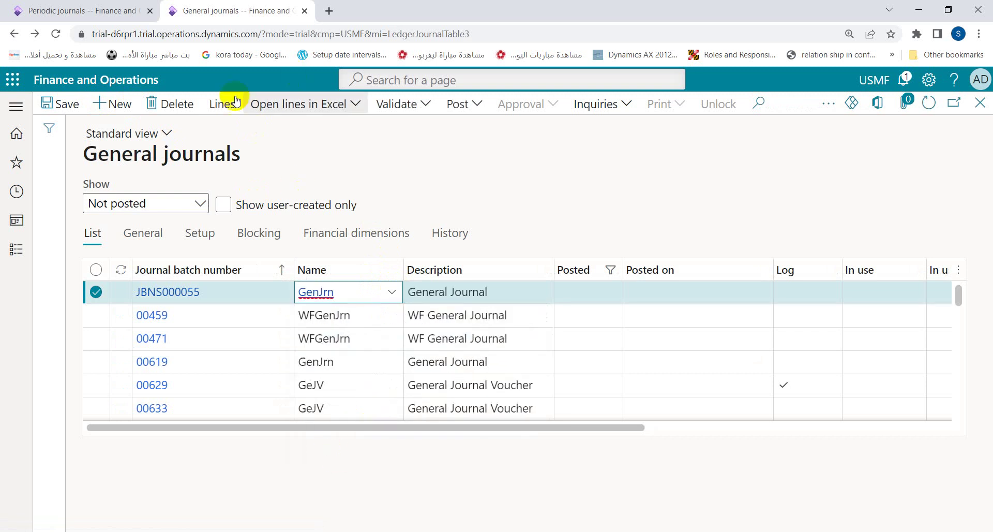
pyautogui.click(222, 106)
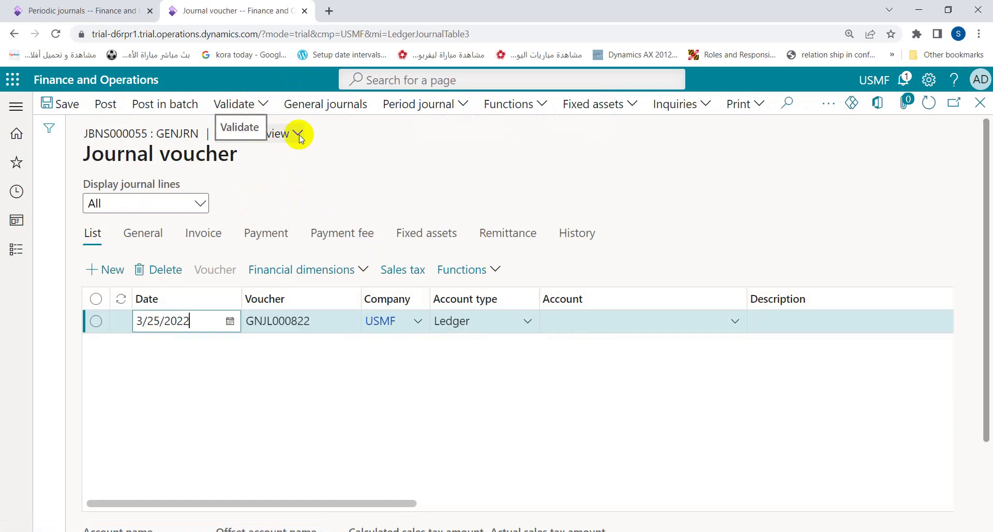
# Enter ledger account 600155 without dimensions on the journal line, with a debit of 100,000.
pyautogui.click(600, 323)
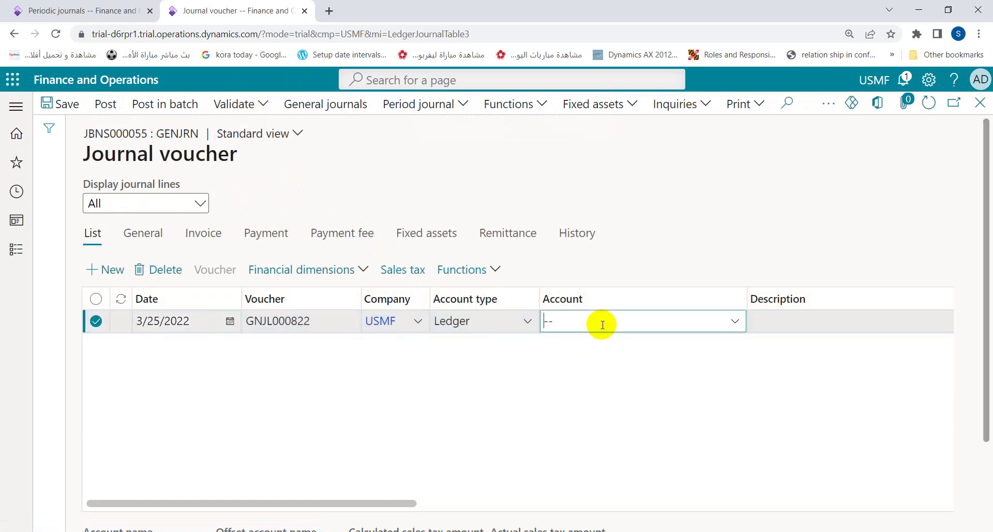
pyautogui.press('Tab')
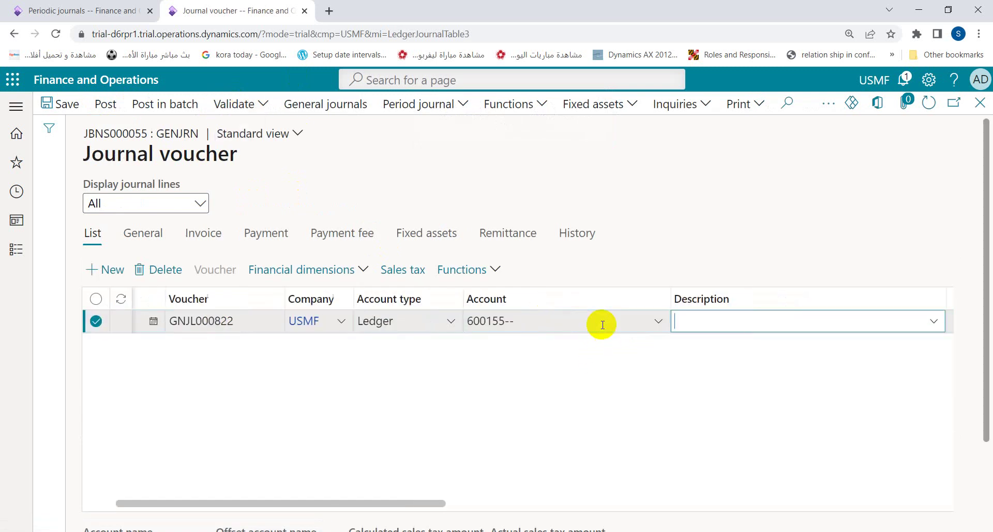
pyautogui.press('Tab')
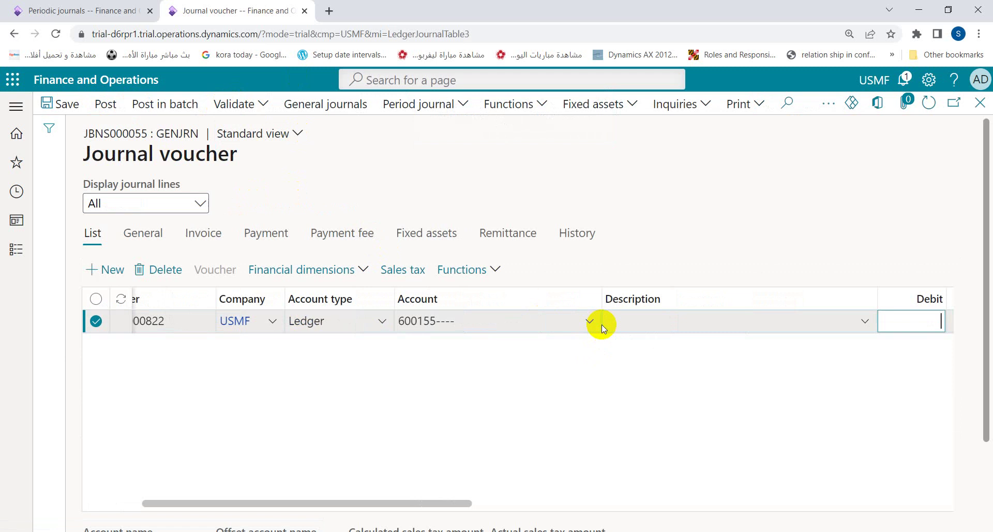
pyautogui.write('100,000')
pyautogui.press('Tab')
pyautogui.press('Tab')
pyautogui.press('Tab')
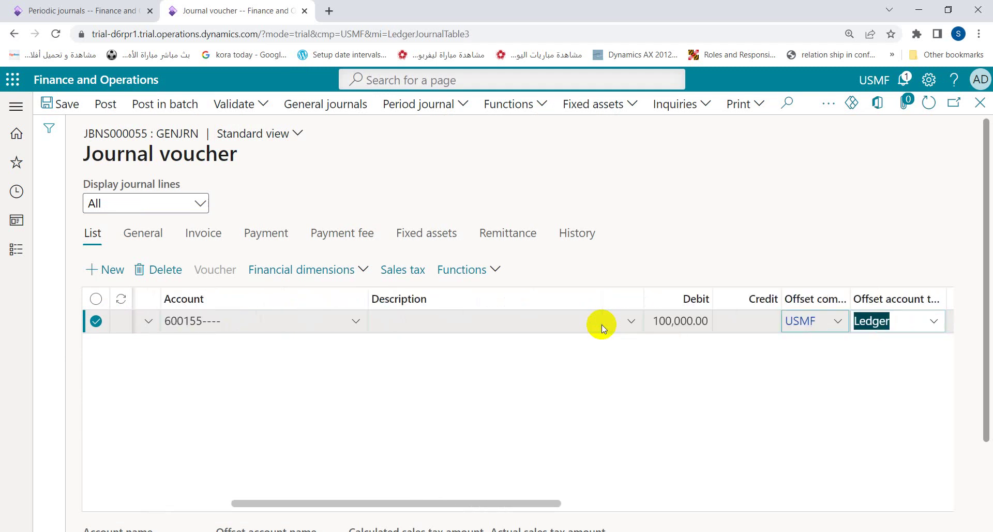
# Set the line's offset account to 110180, Petty Cash, with business unit 001, Home, and department 022, Sales & Marketing.
pyautogui.press('Tab')
pyautogui.hotkey('alt', 'Down')
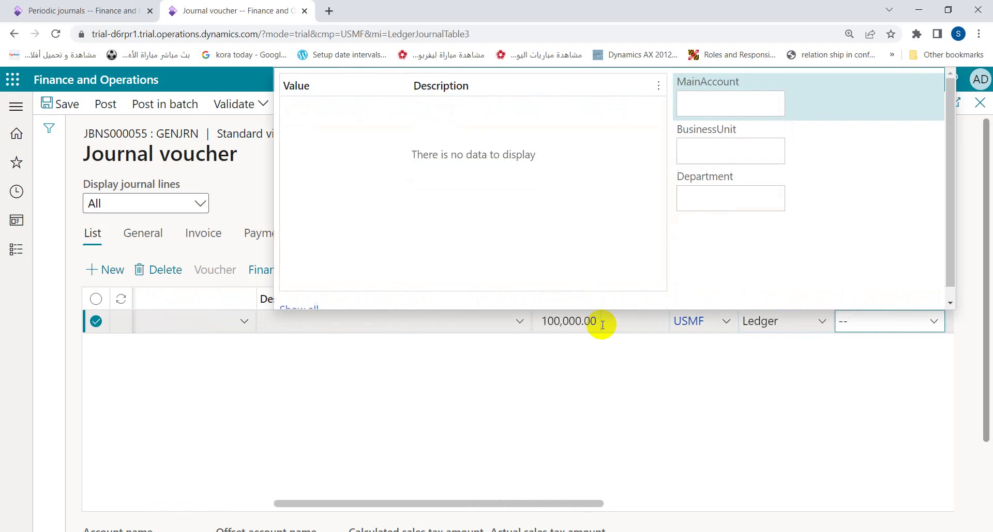
pyautogui.press('Down')
pyautogui.press('Down')
pyautogui.press('Down')
pyautogui.press('Down')
pyautogui.press('Down')
pyautogui.press('Down')
pyautogui.press('Down')
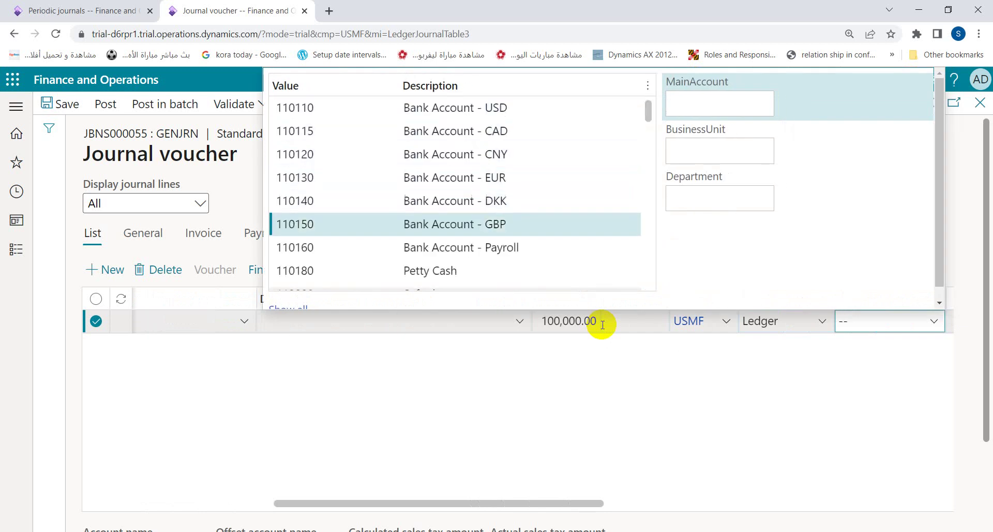
pyautogui.press('Tab')
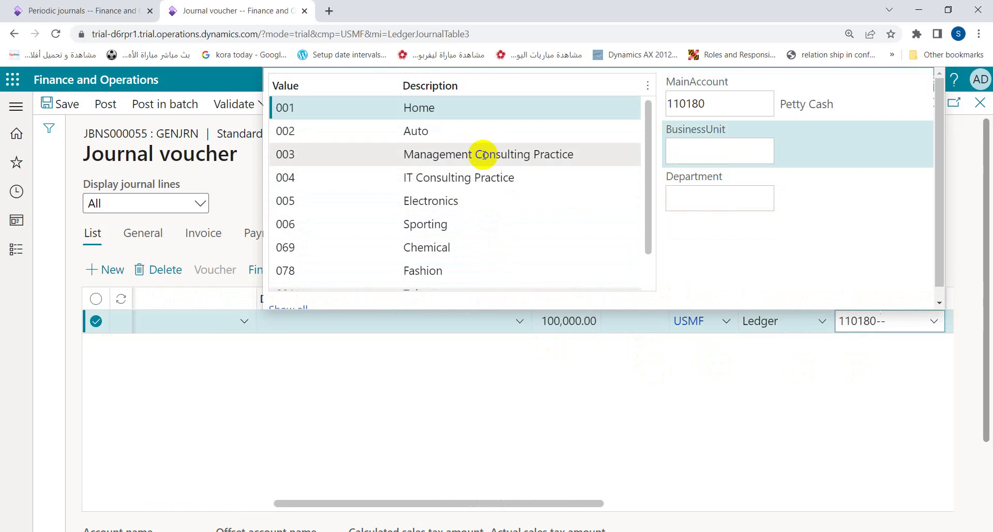
pyautogui.click(493, 106)
pyautogui.write('022')
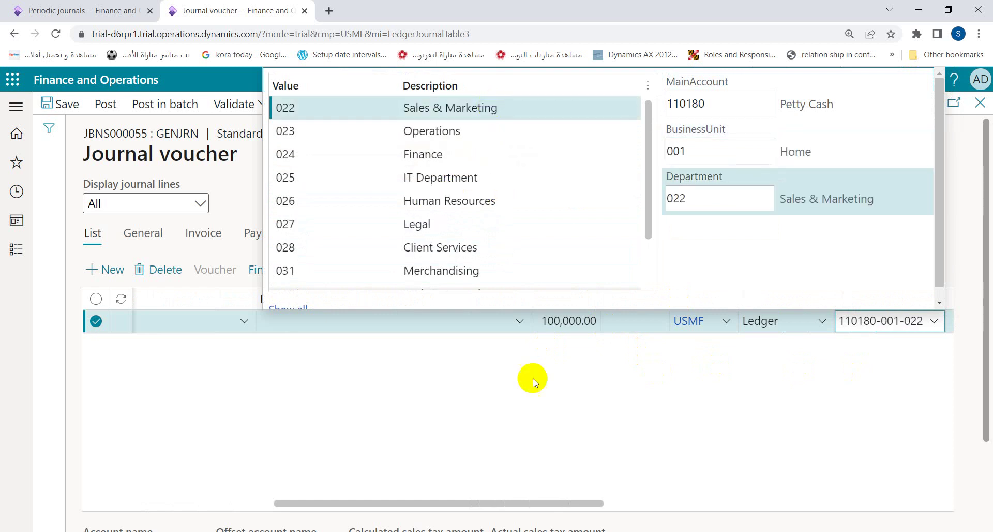
pyautogui.click(534, 392)
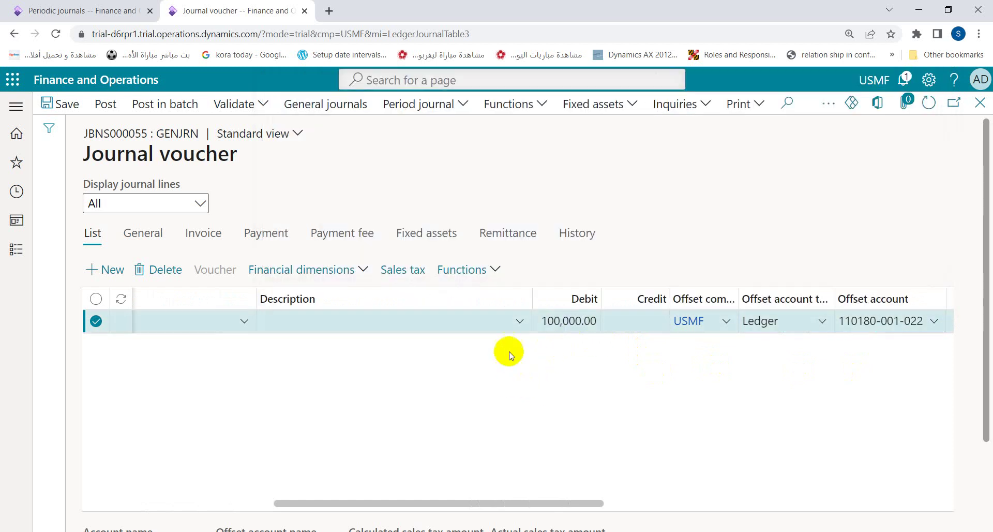
# Review the entered journal line and post the journal.
pyautogui.moveTo(478, 510); pyautogui.dragTo(456, 495)
pyautogui.rightClick(455, 495)
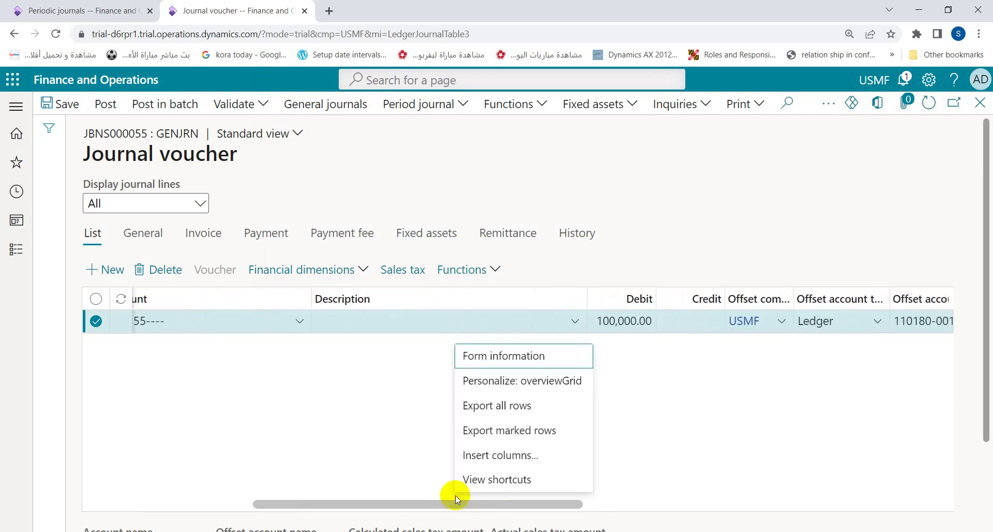
pyautogui.click(632, 355)
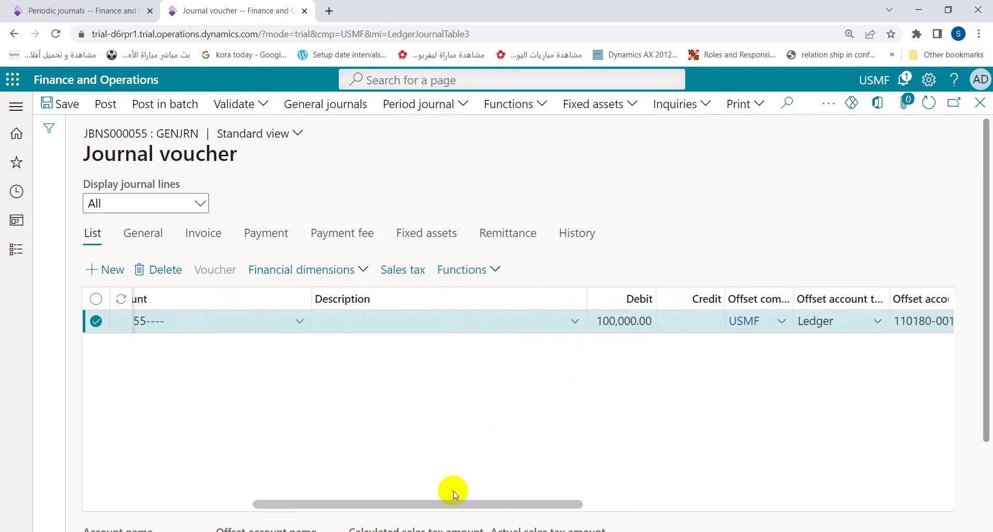
pyautogui.rightClick(443, 500)
pyautogui.moveTo(443, 500); pyautogui.dragTo(321, 505)
pyautogui.rightClick(321, 505)
pyautogui.click(711, 432)
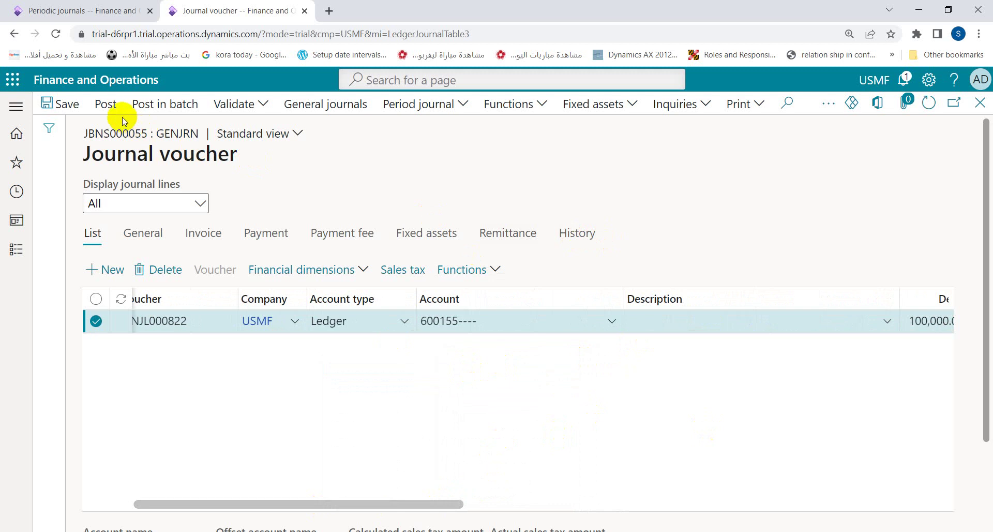
pyautogui.click(113, 107)
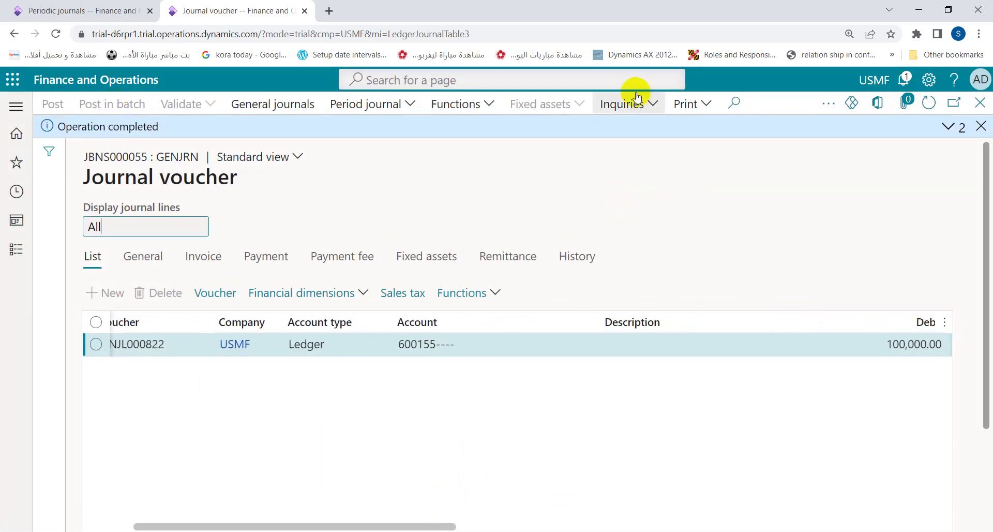
# Open the posted line's voucher transactions and examine the amounts allocated to departments 023, 024 and 025.
pyautogui.click(207, 297)
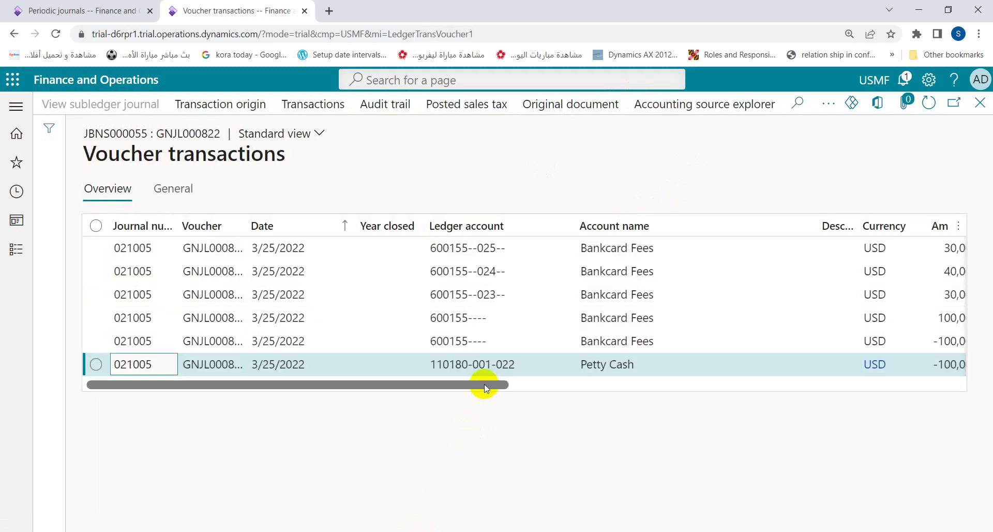
pyautogui.moveTo(484, 384); pyautogui.dragTo(659, 393)
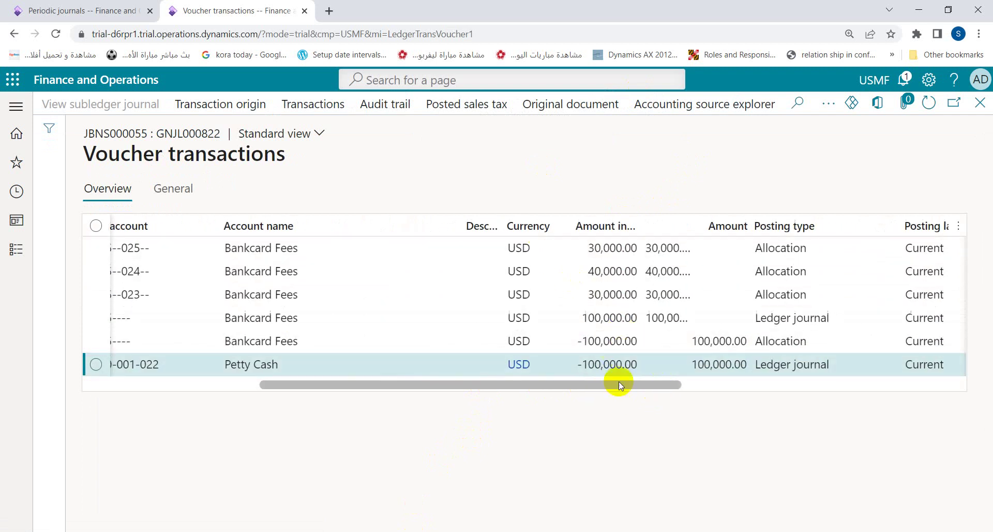
pyautogui.click(606, 274)
pyautogui.click(594, 247)
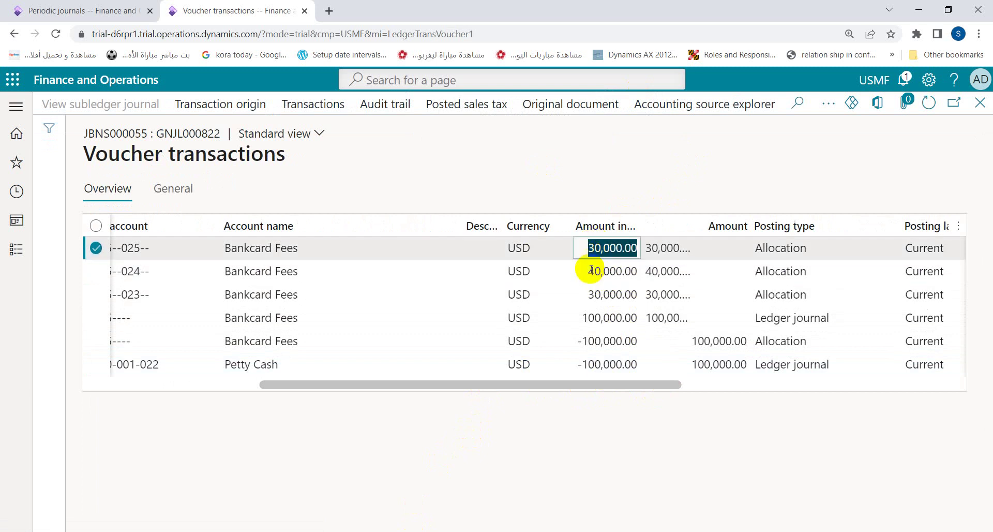
# Check the ledger accounts of the 600155 allocation lines for departments 025, 024 and 023 in the voucher transactions.
pyautogui.click(581, 286)
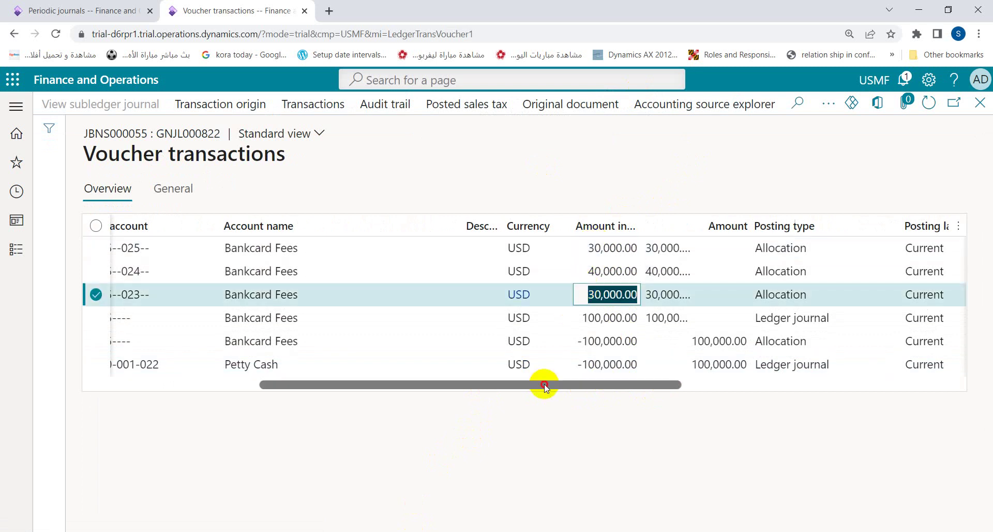
pyautogui.moveTo(543, 384); pyautogui.dragTo(382, 399)
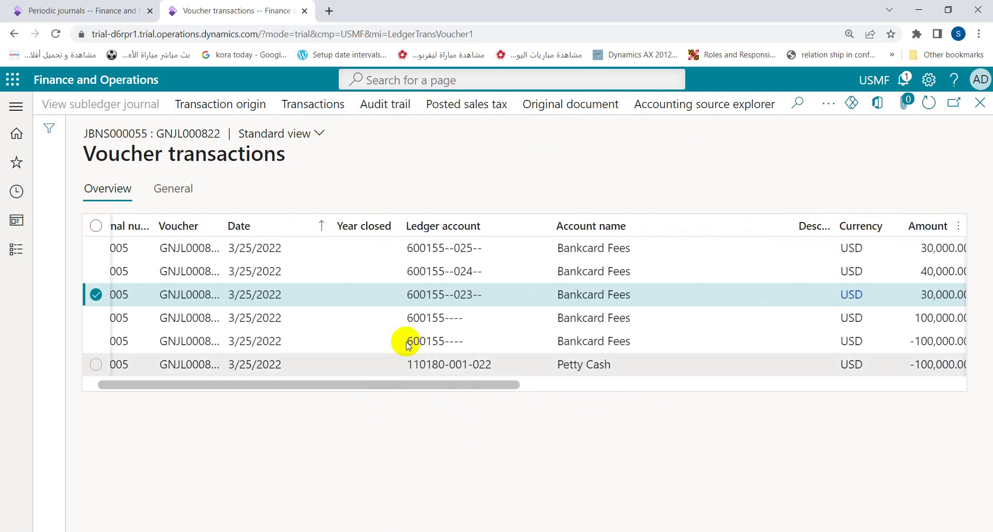
pyautogui.click(460, 256)
pyautogui.click(445, 281)
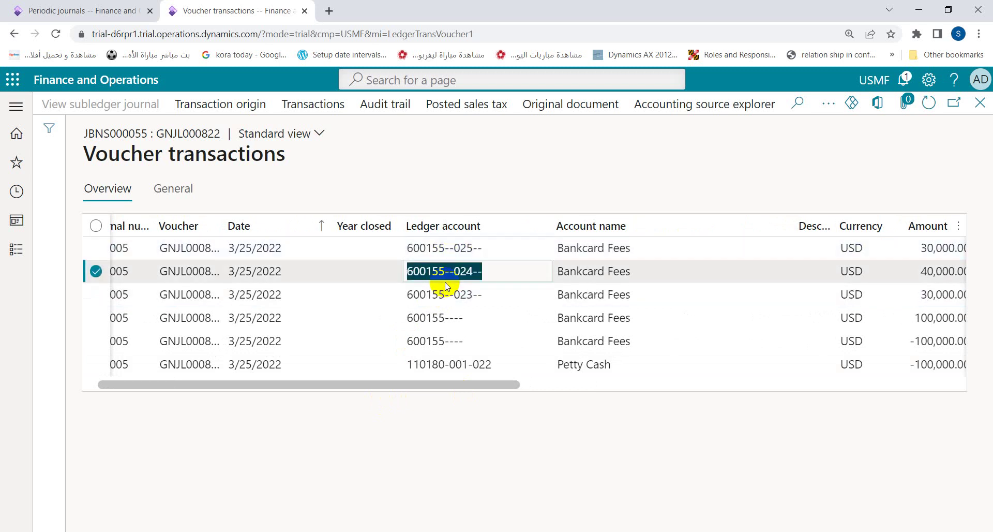
pyautogui.click(434, 294)
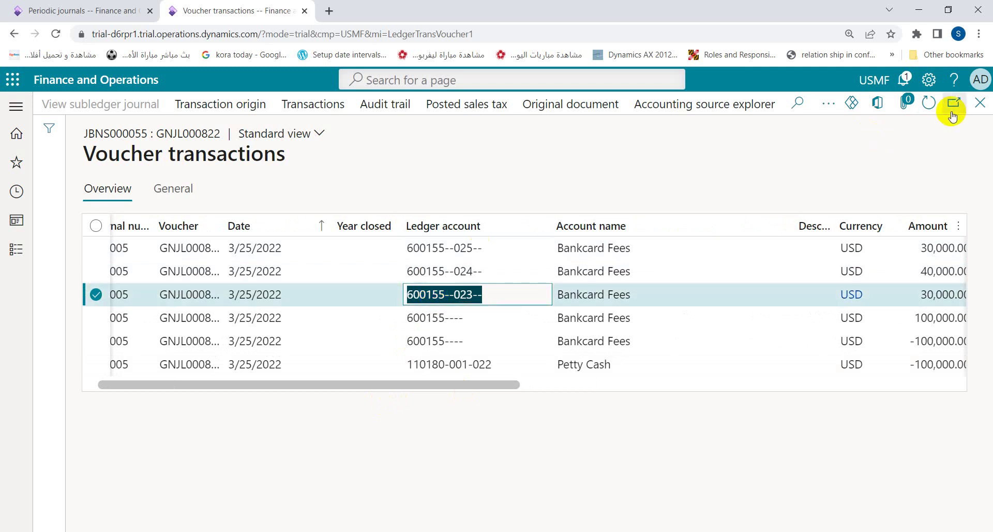
# Close the voucher transactions and switch to the Journals slide in PowerPoint.
pyautogui.click(977, 111)
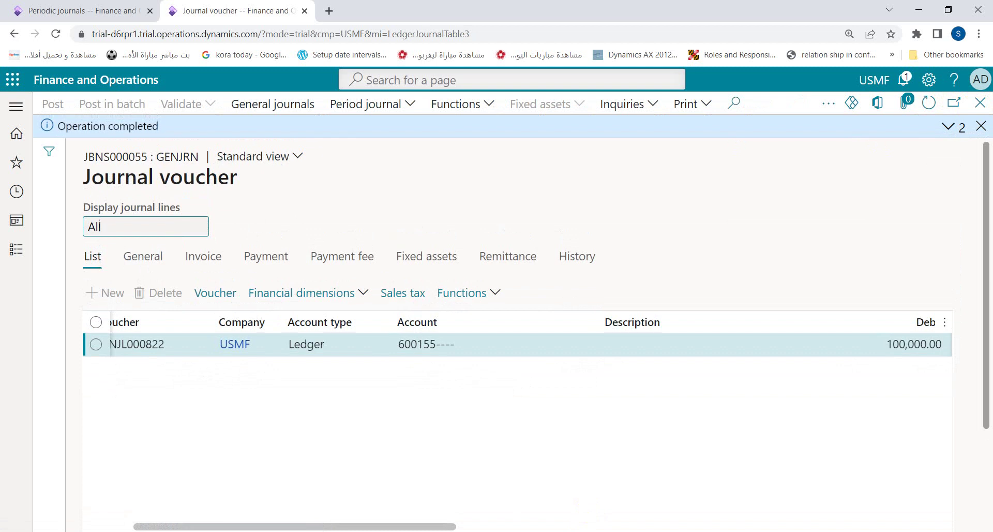
pyautogui.moveTo(562, 528)
pyautogui.click(561, 481)
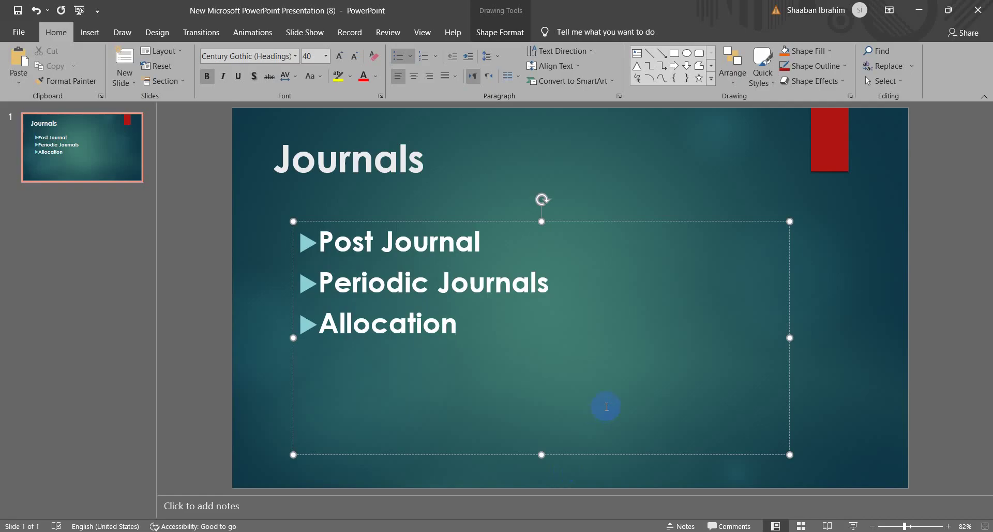